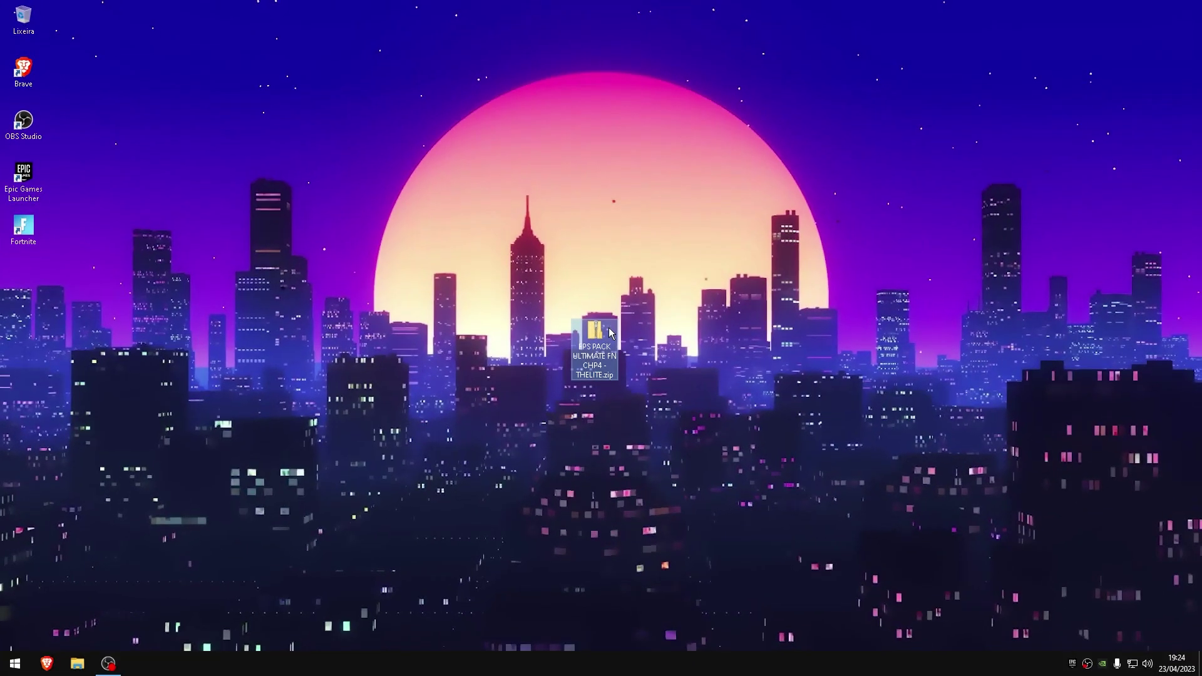
Extract FPS PACK ULTIMATE FN CHP4 - THELITE.zip onto the desktop with 7-Zip, and open the extracted folder from the middle of the desktop
mouse_move(610, 332)
mouse_down()
mouse_move(600, 270)
mouse_move(610, 333)
mouse_up()
click(717, 336)
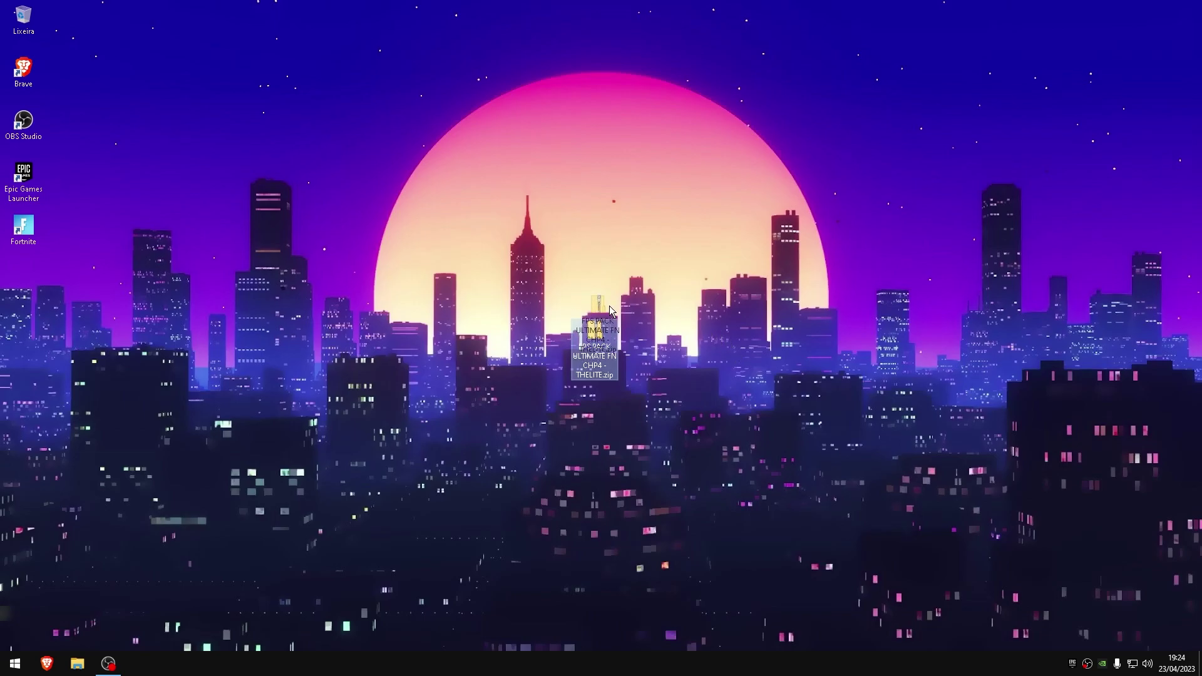
right_click(612, 338)
mouse_move(668, 387)
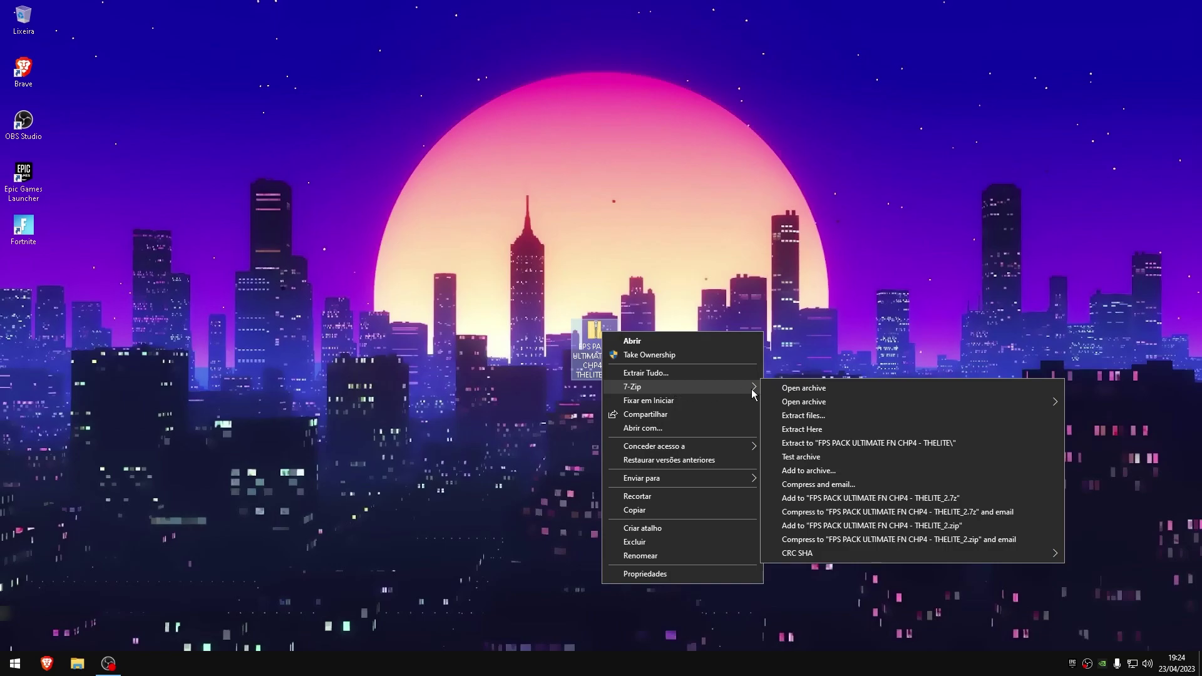
click(807, 432)
drag(25, 291, 544, 345)
double_click(545, 345)
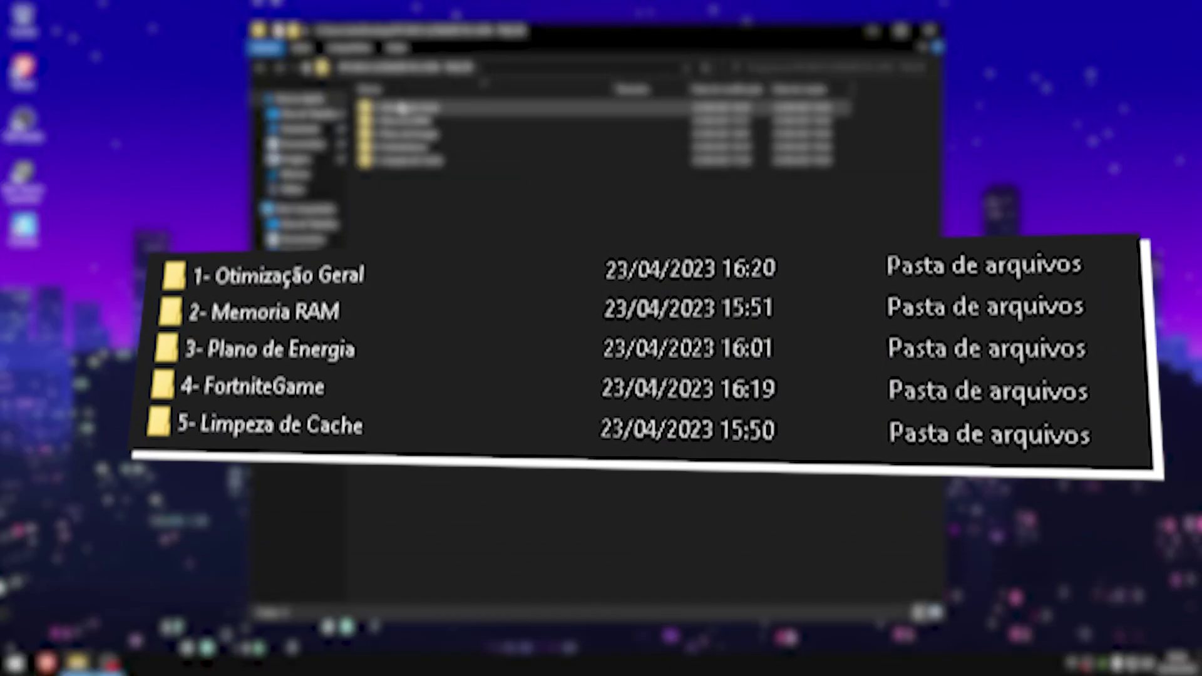
Open the 1- Otimização Geral folder and select all its files
click(402, 160)
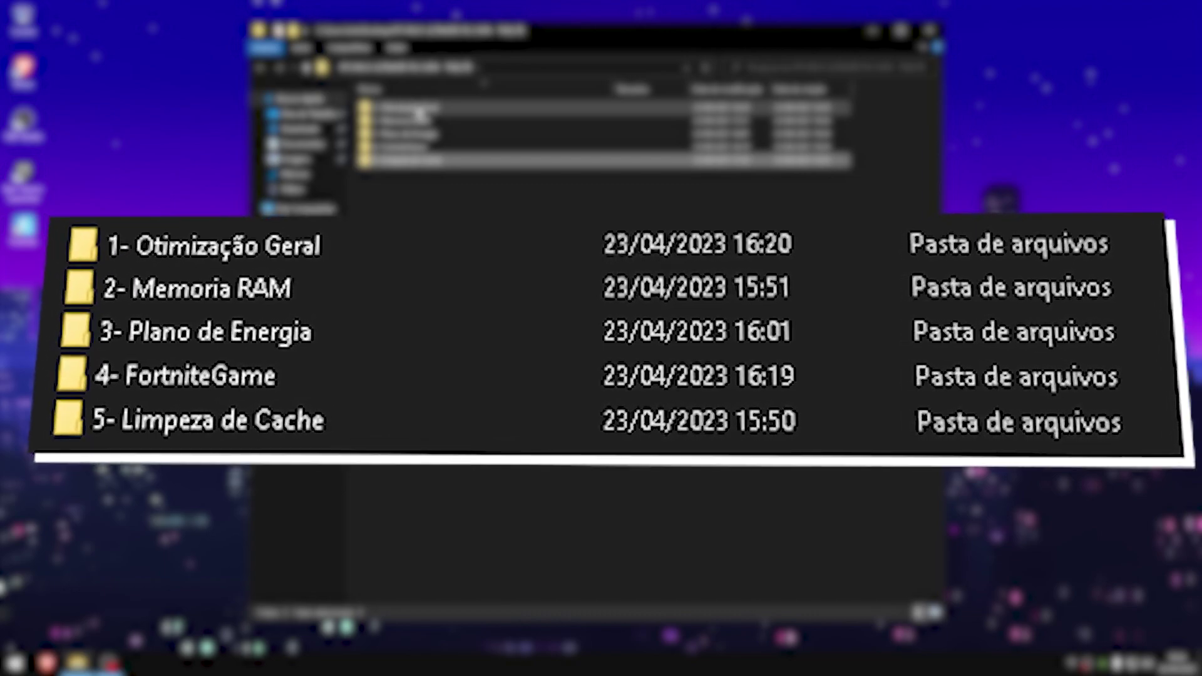
double_click(419, 110)
key(ctrl+a)
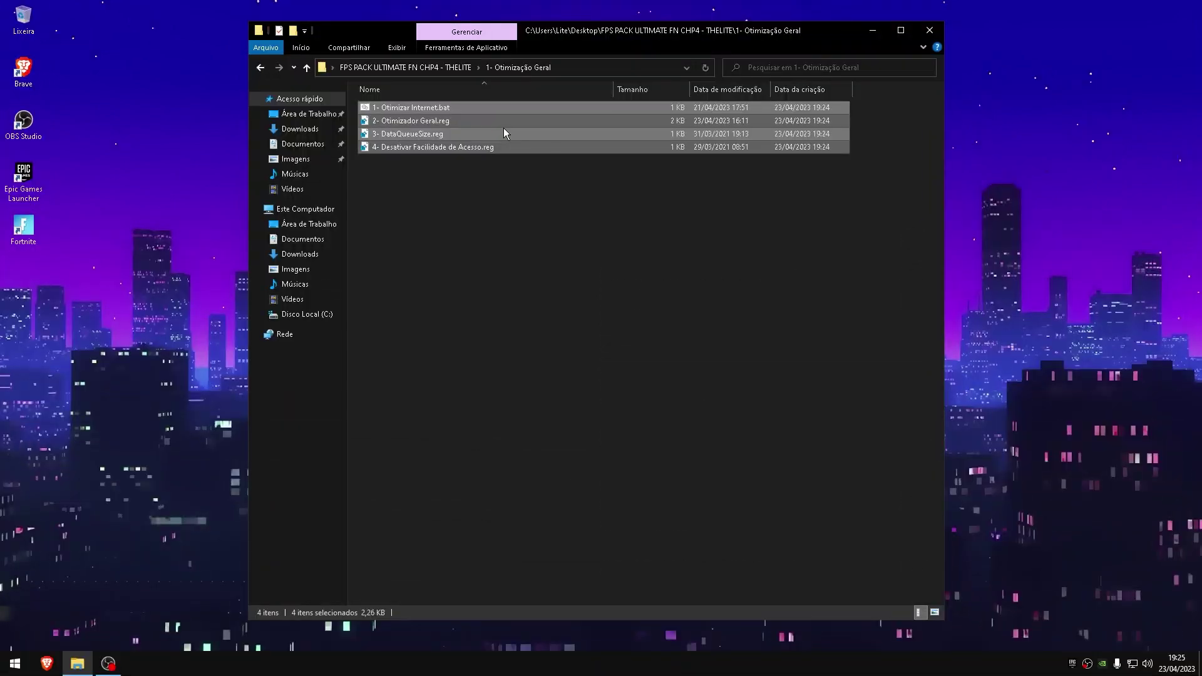
Run the 1- Otimizar Internet.bat script from the 1- Otimização Geral folder
click(512, 137)
click(465, 120)
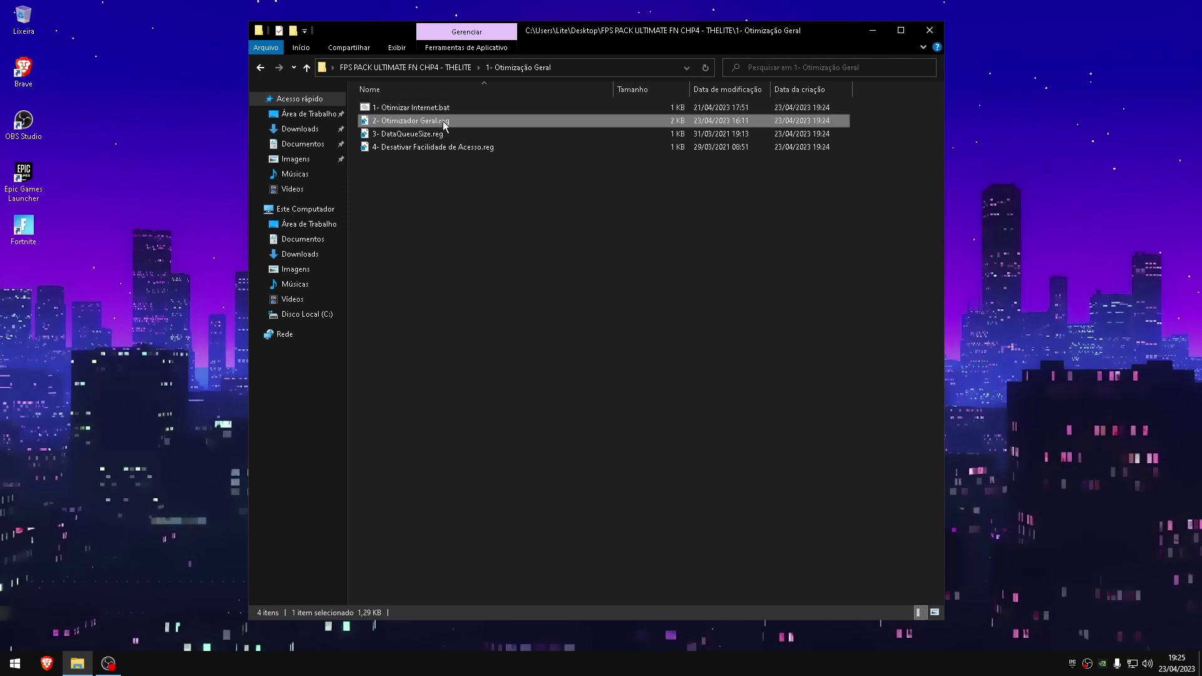
key(ctrl+a)
click(448, 178)
click(417, 109)
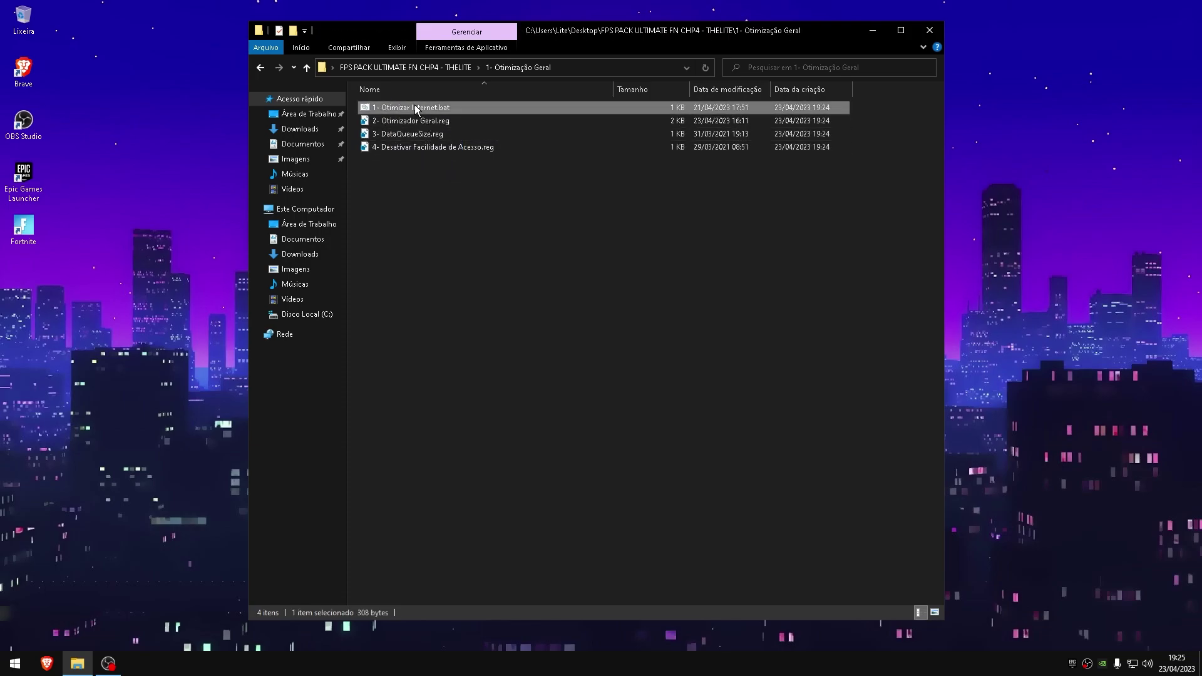
right_click(472, 108)
click(533, 164)
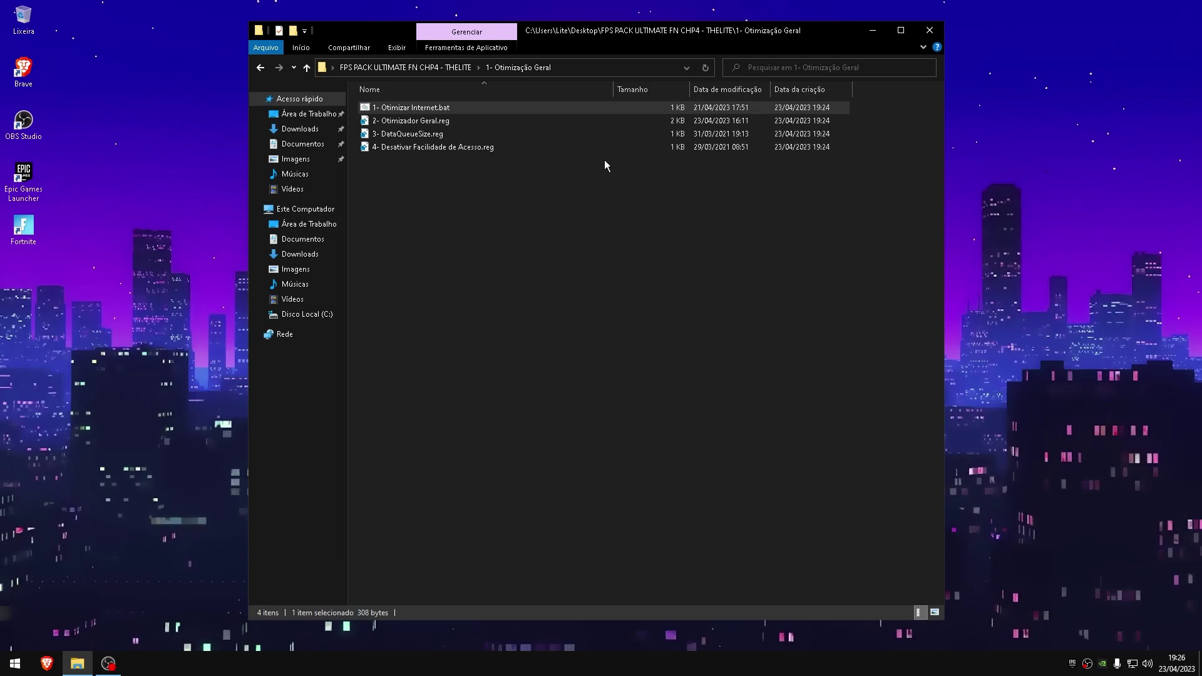
Merge 2- Otimizador Geral.reg and 3- DataQueueSize.reg into the Windows registry
click(471, 123)
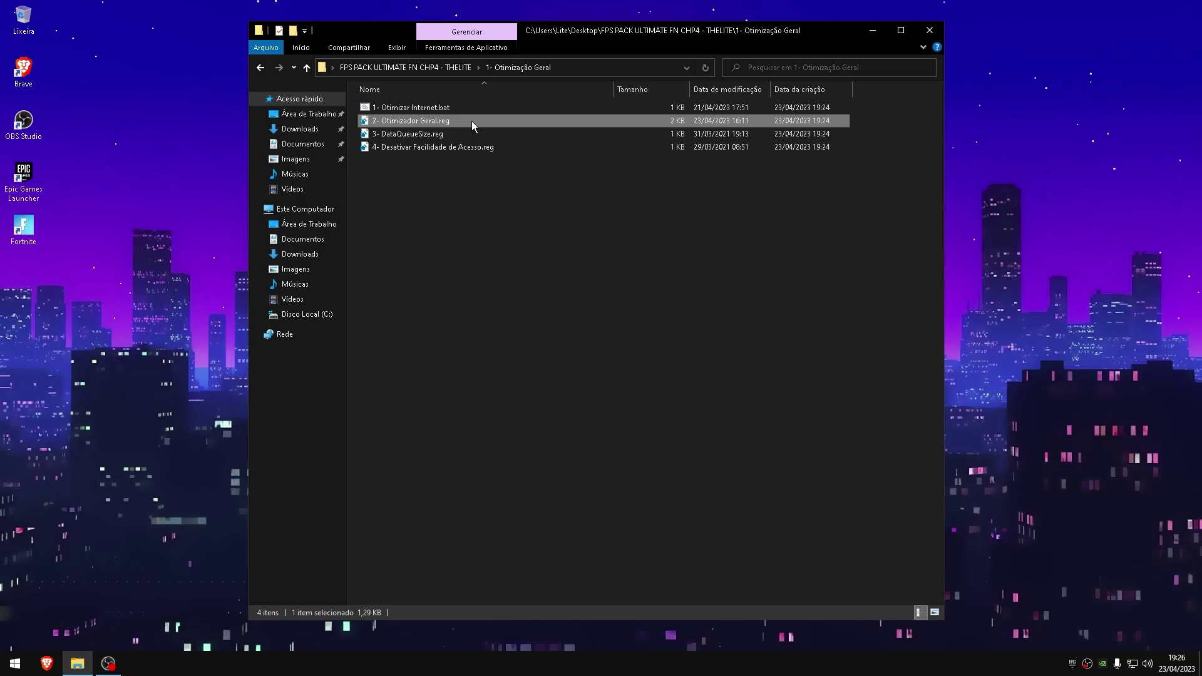
double_click(471, 121)
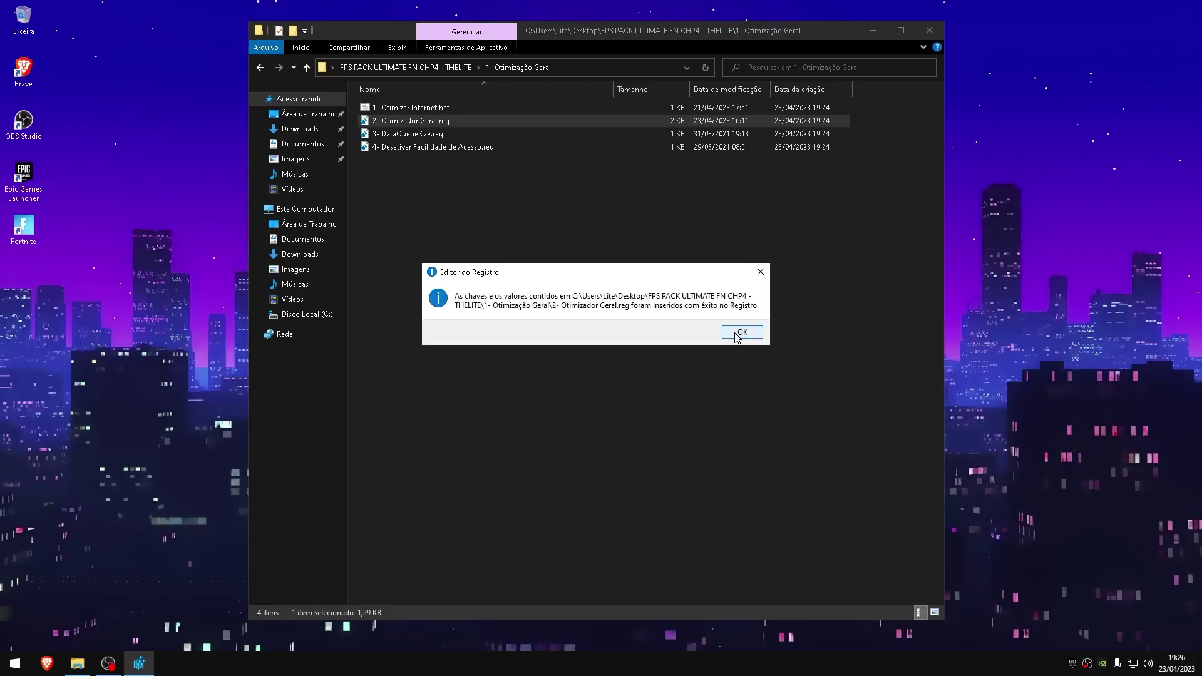
click(738, 338)
click(449, 134)
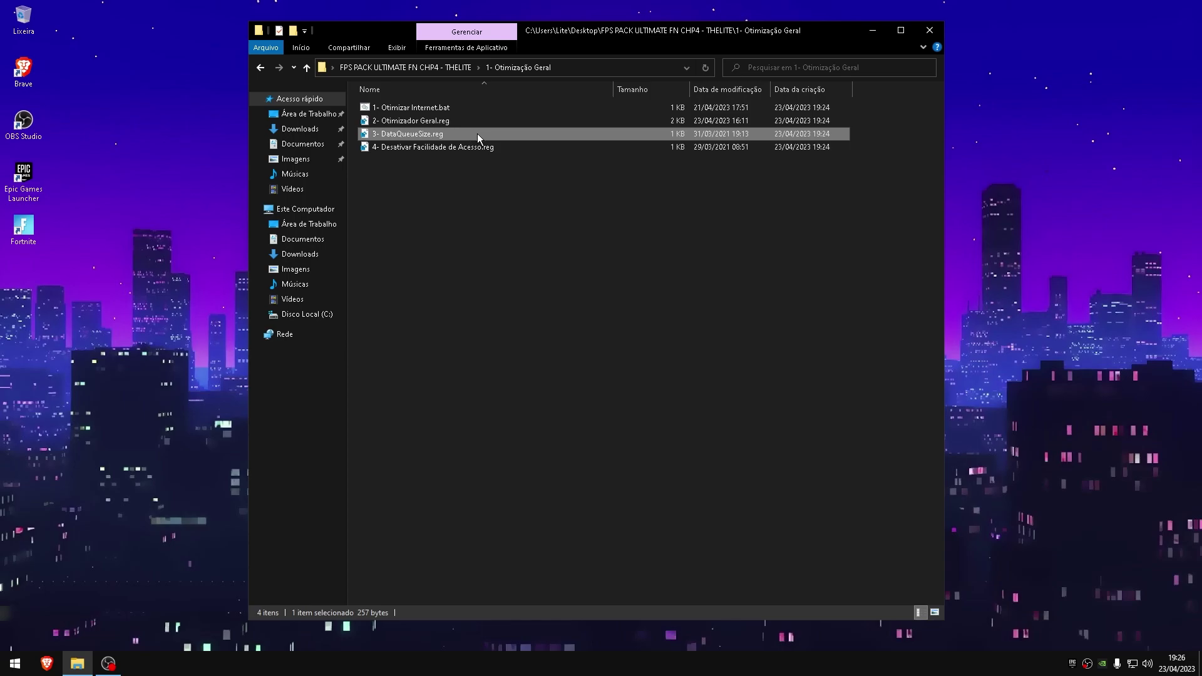
double_click(477, 133)
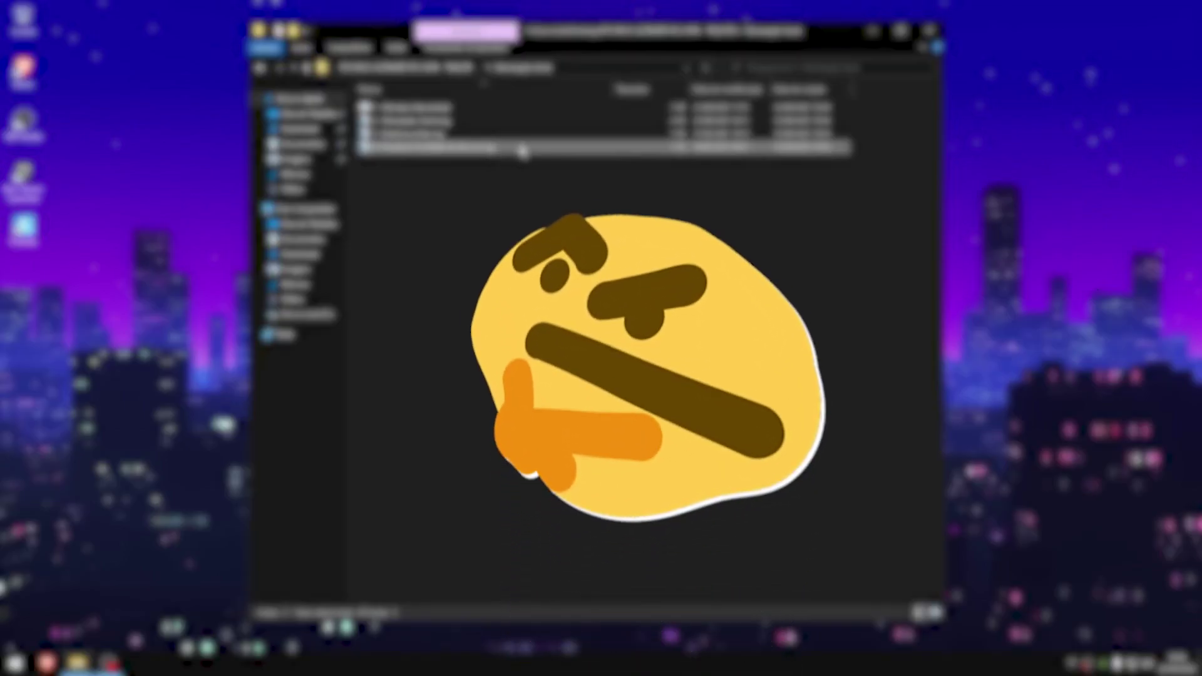
Review the accessibility entries of 4- Desativar Facilidade de Acesso.reg in Notepad and merge the file into the registry
right_click(523, 152)
click(547, 157)
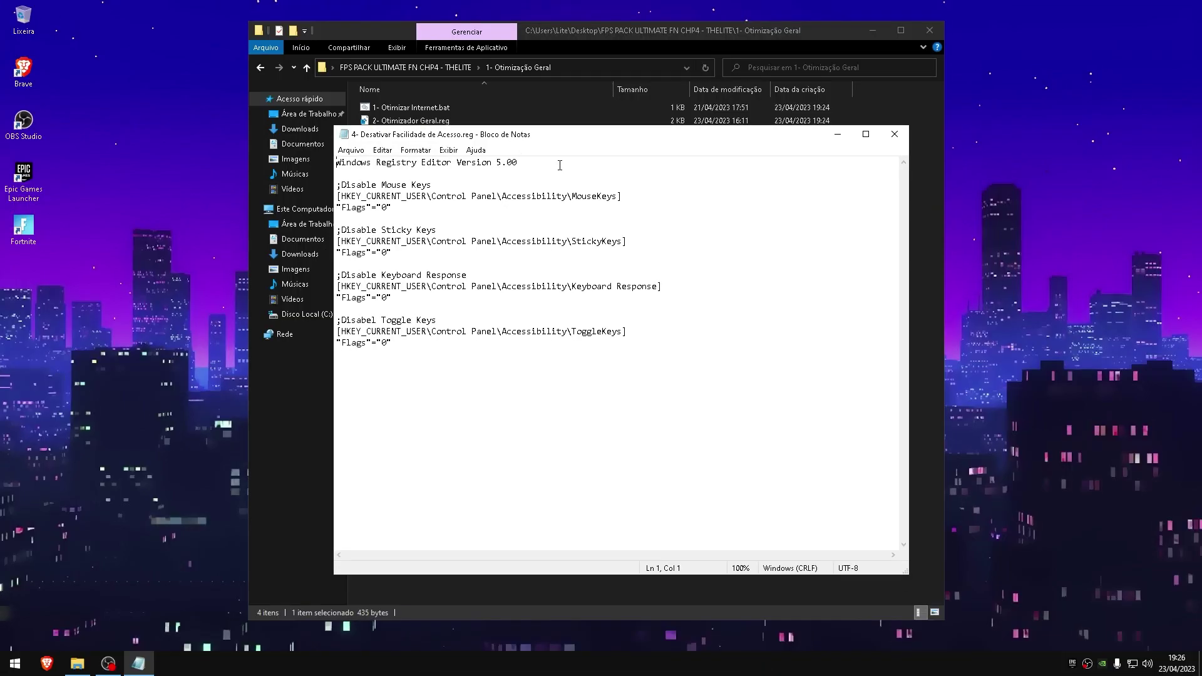
mouse_move(575, 195)
mouse_down()
mouse_move(620, 196)
mouse_move(569, 189)
mouse_move(571, 199)
mouse_up()
drag(571, 287, 657, 287)
click(726, 295)
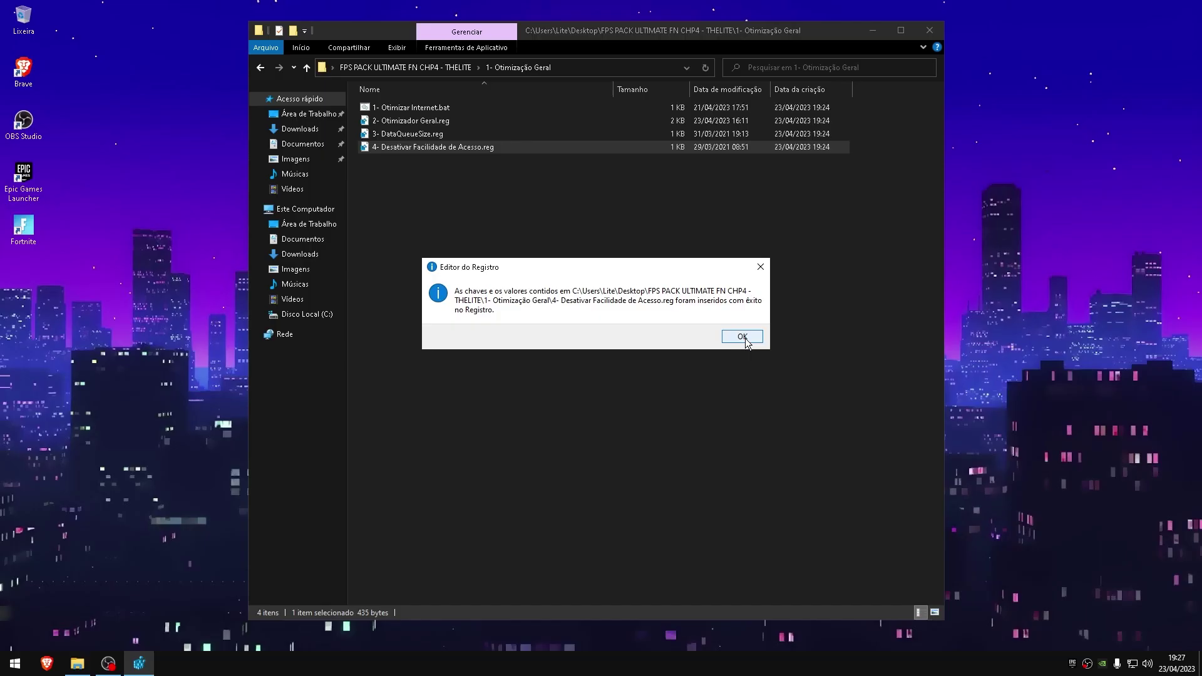
click(754, 338)
Return to the FPS PACK ULTIMATE FN CHP4 - THELITE folder and open 2- Memoria RAM
drag(764, 343, 403, 35)
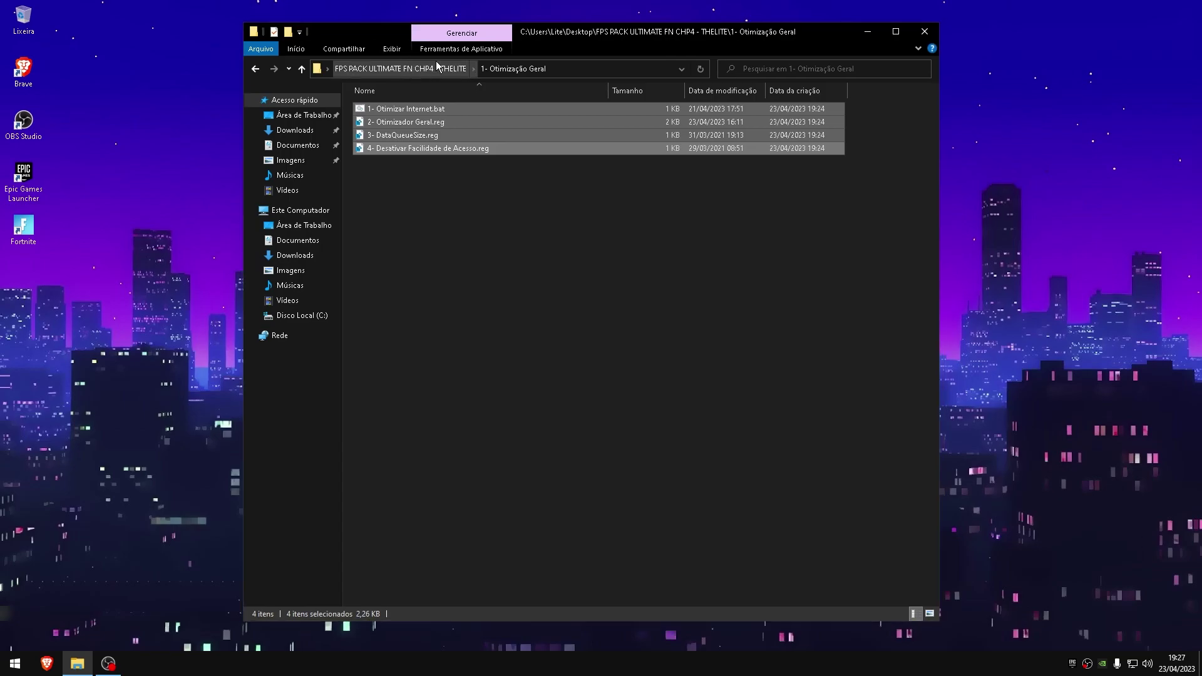
click(436, 63)
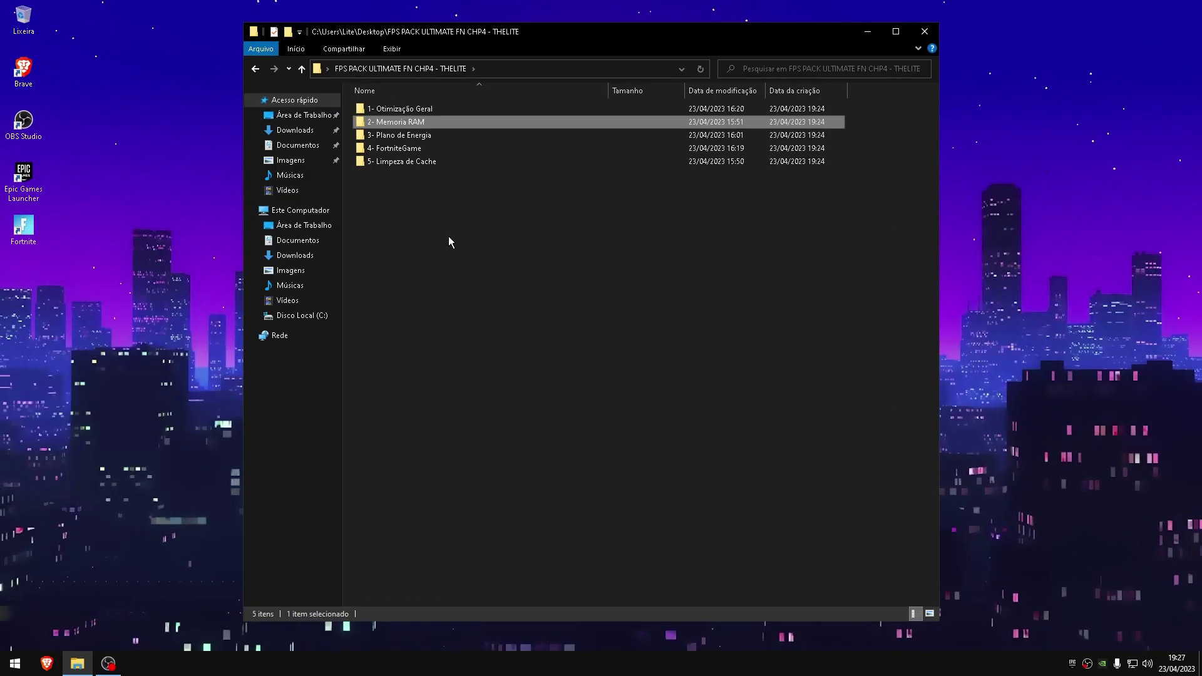
double_click(378, 124)
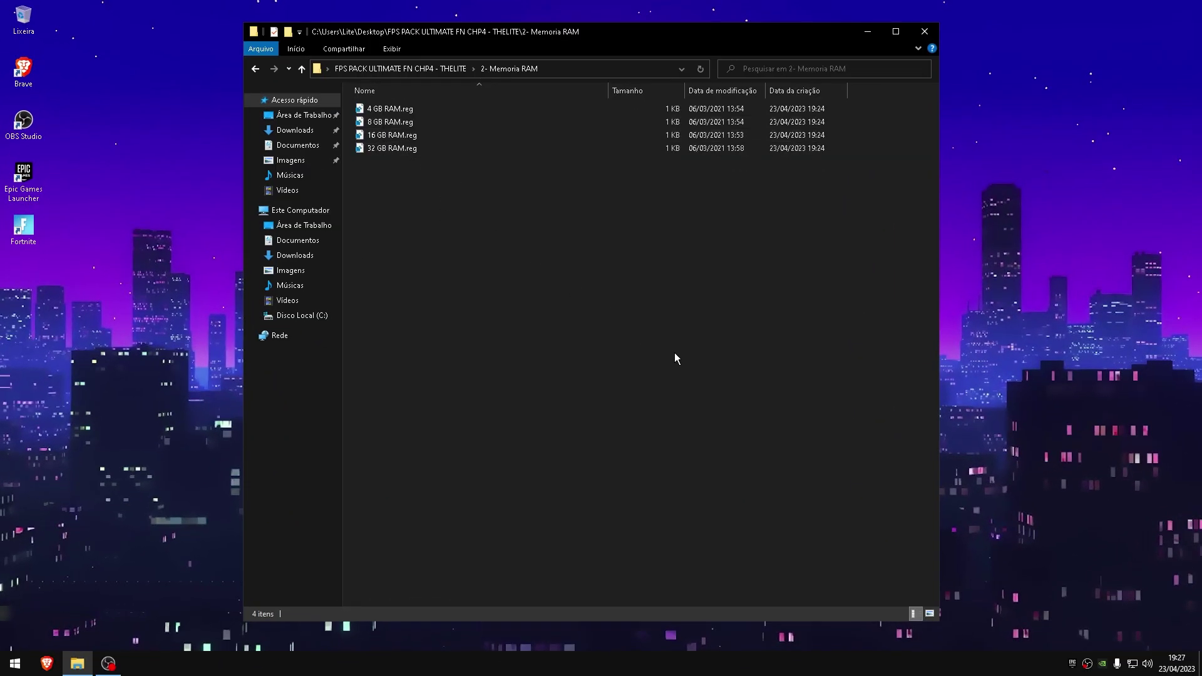
drag(675, 356, 401, 100)
click(494, 199)
click(504, 109)
drag(519, 240, 370, 103)
click(482, 209)
click(394, 109)
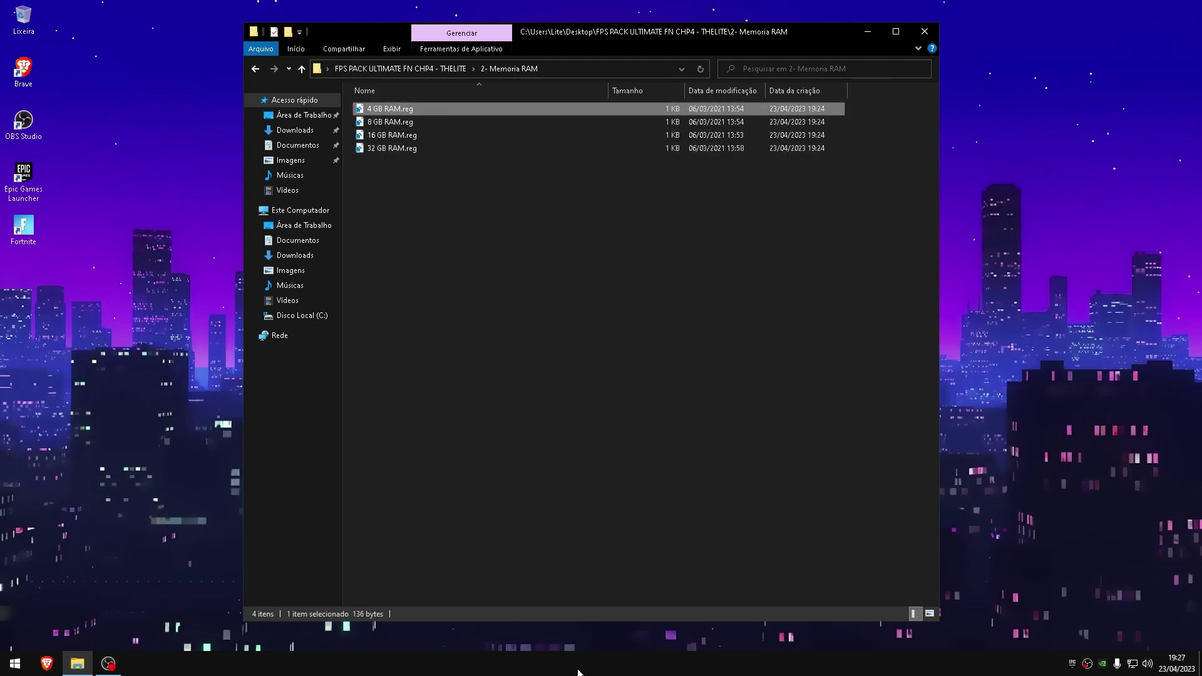
Check the computer's installed RAM on the memory performance page of Task Manager, and minimize it
click(649, 667)
right_click(645, 666)
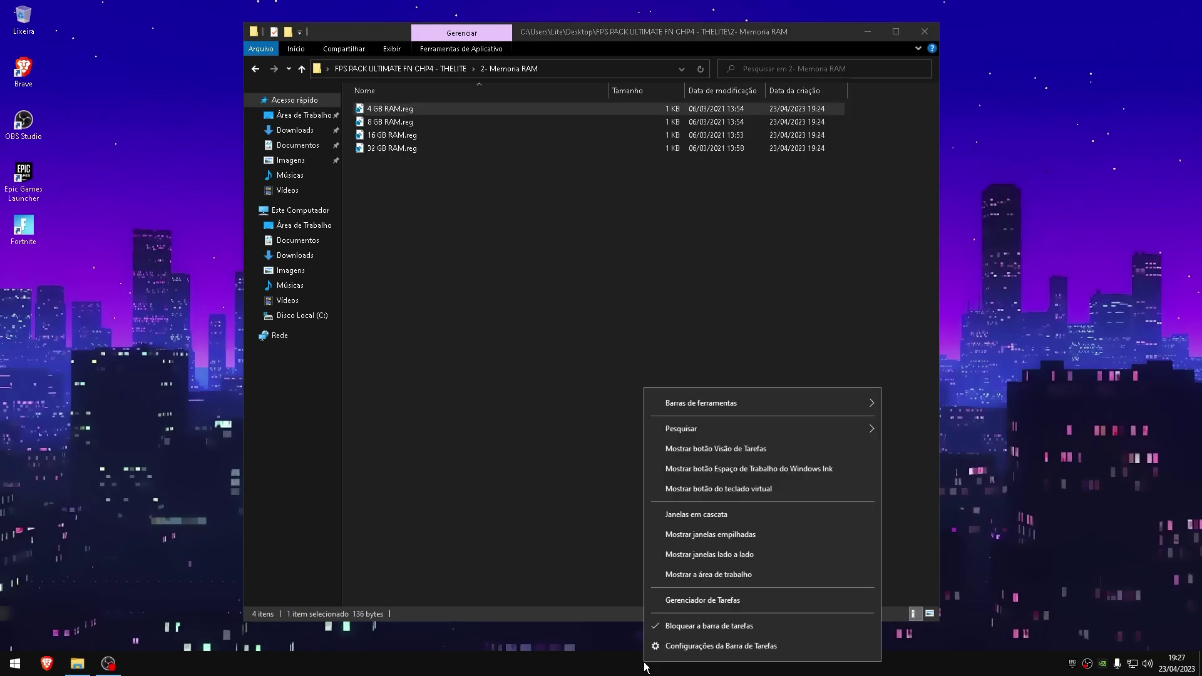
click(688, 600)
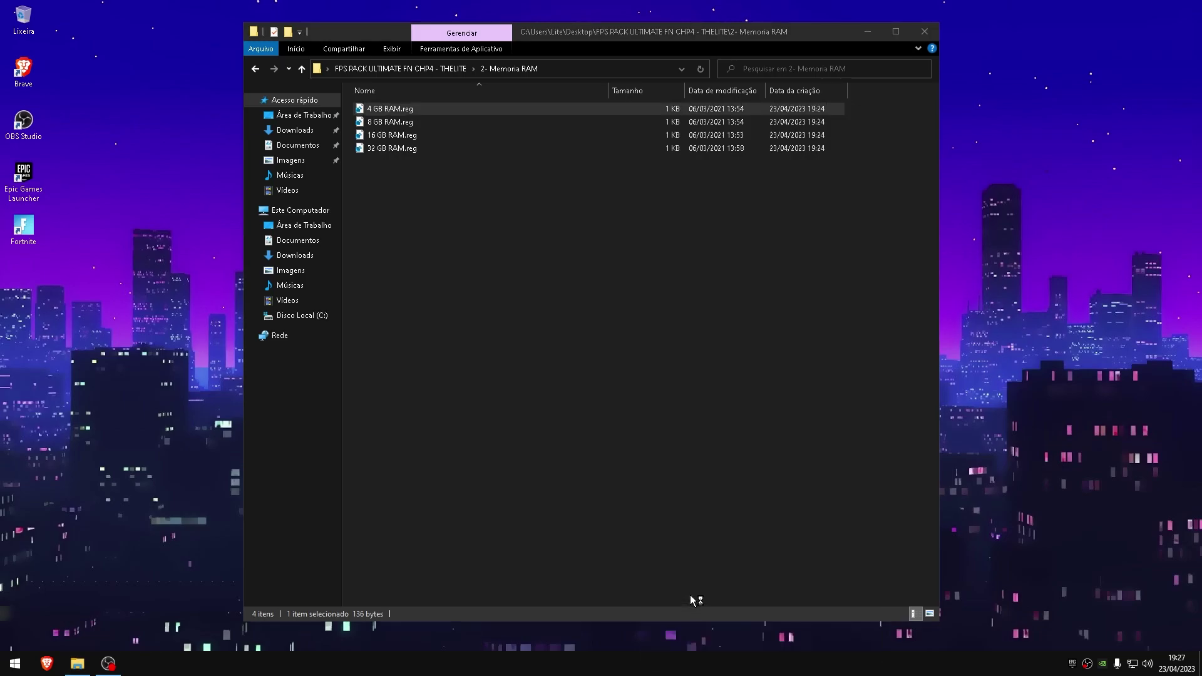
drag(370, 121, 511, 140)
click(421, 163)
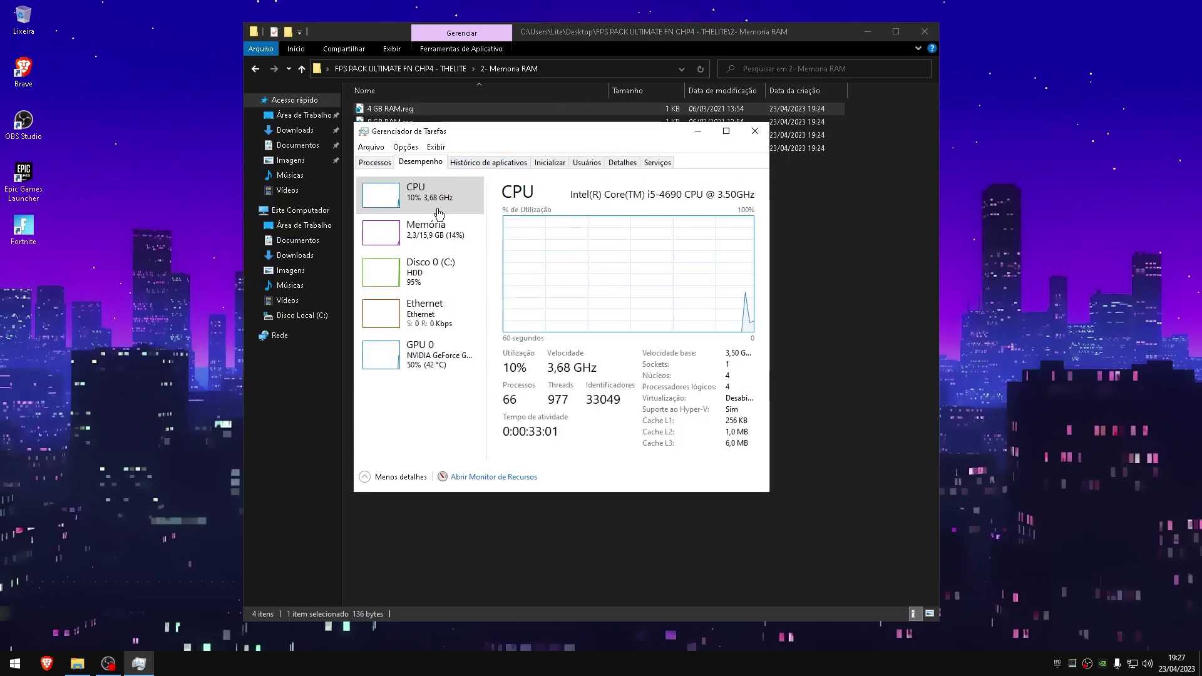
click(445, 232)
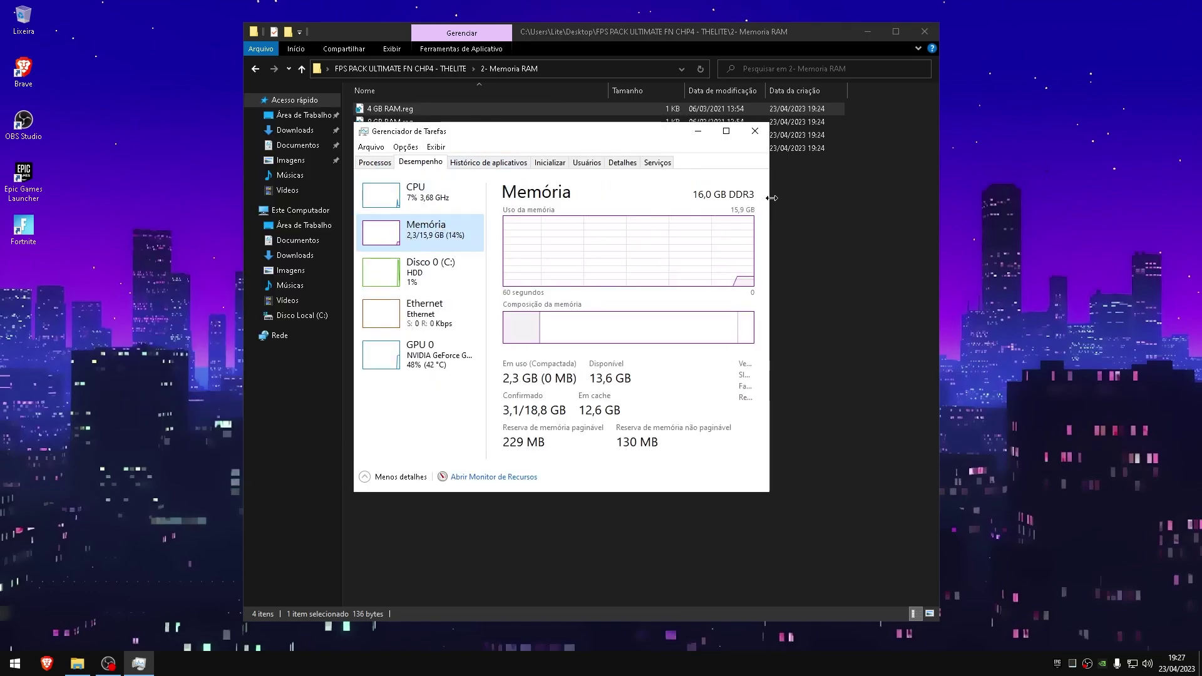
drag(770, 198, 845, 198)
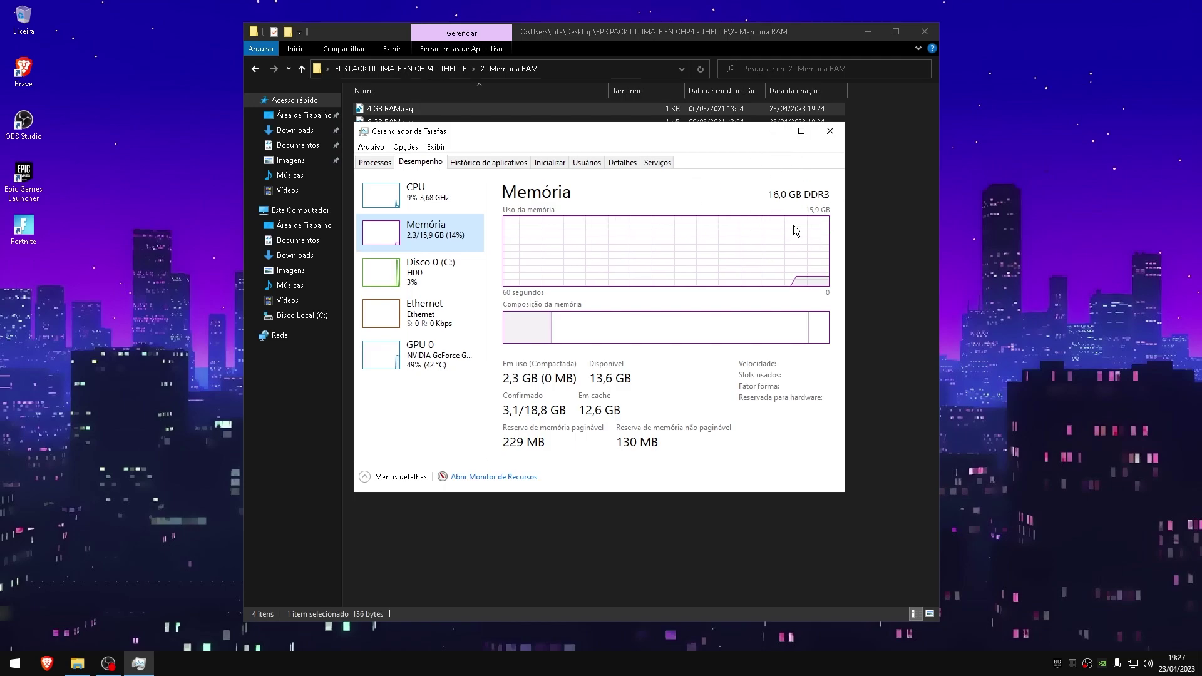
drag(662, 135, 670, 134)
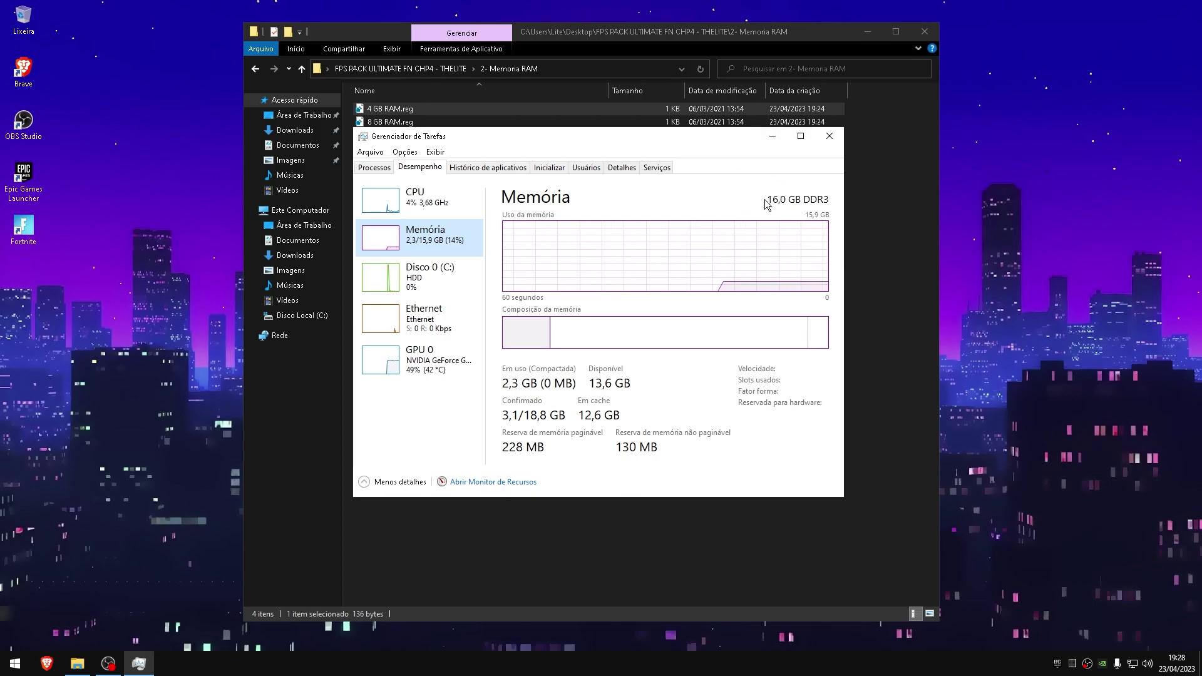
click(775, 142)
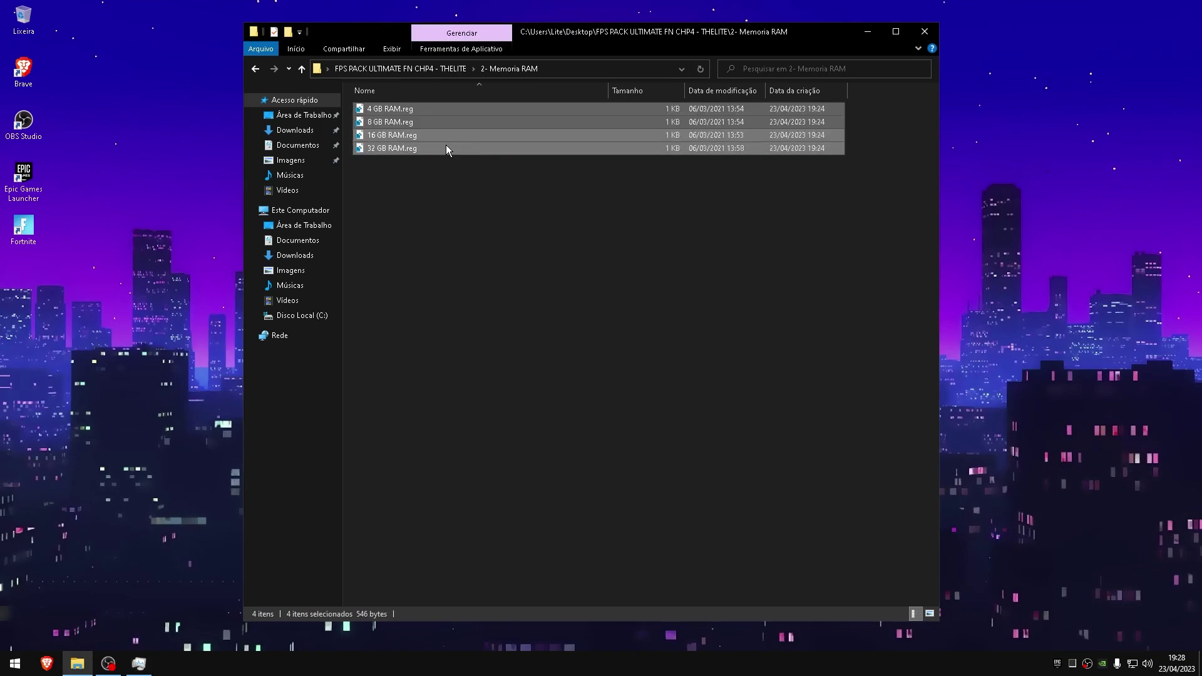
Merge 16 GB RAM.reg from the 2- Memoria RAM folder into the Windows registry
click(423, 135)
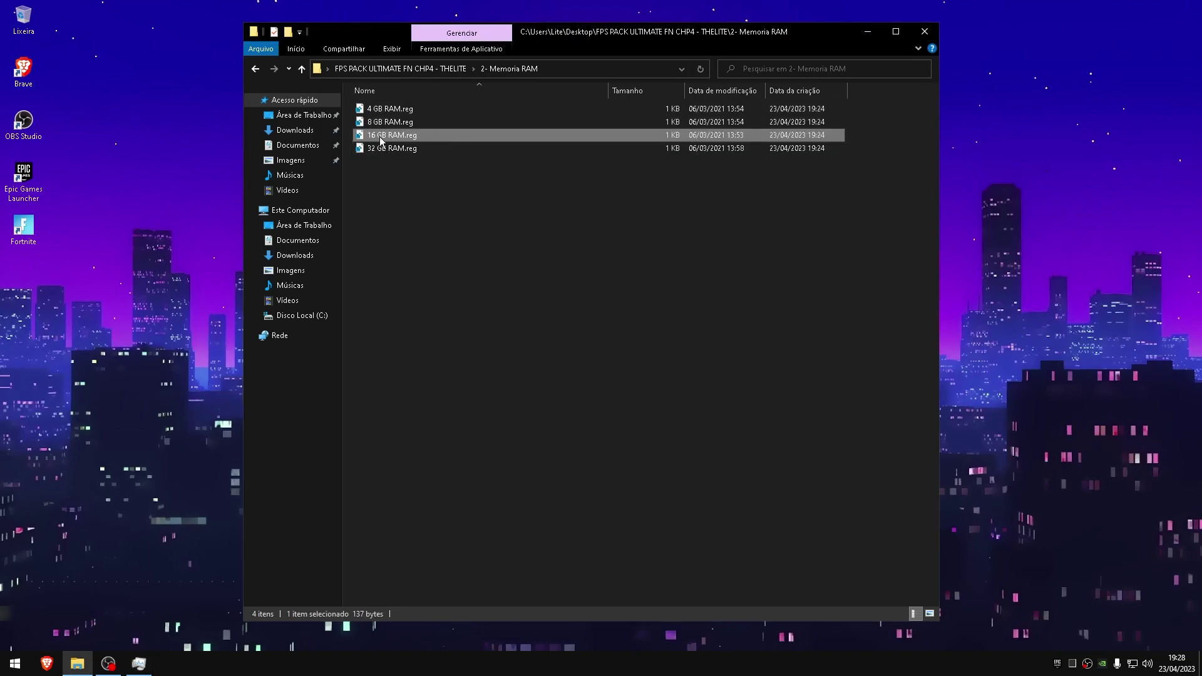
double_click(427, 136)
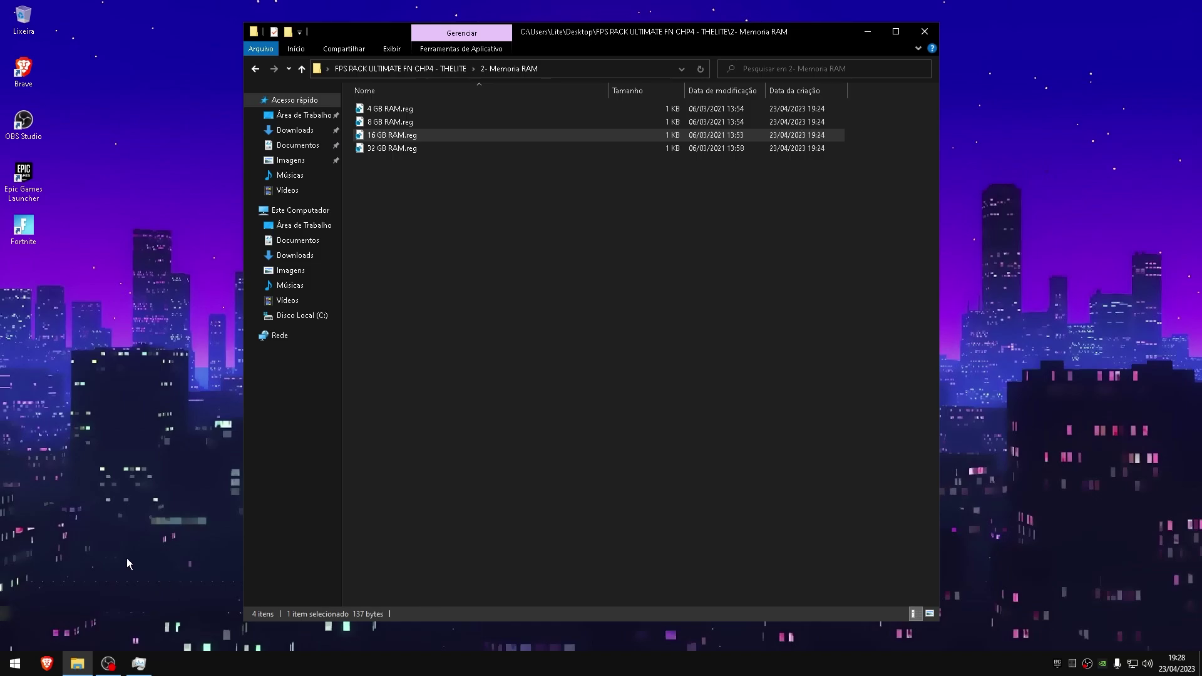
drag(618, 290, 489, 207)
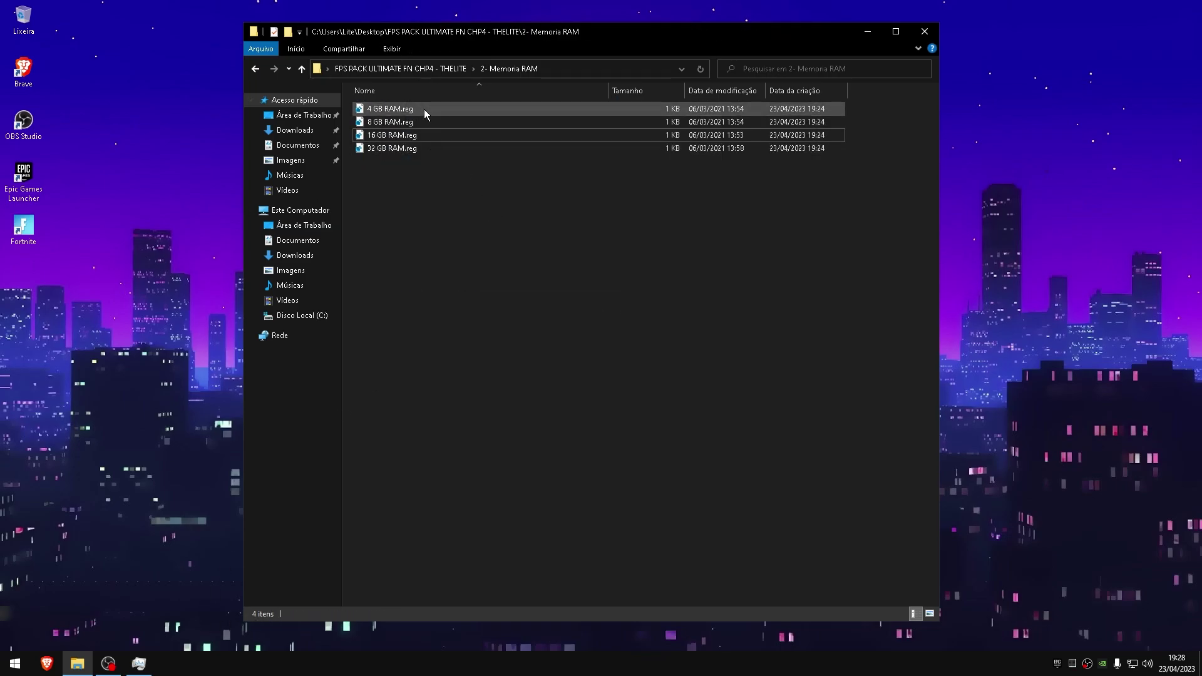
click(388, 120)
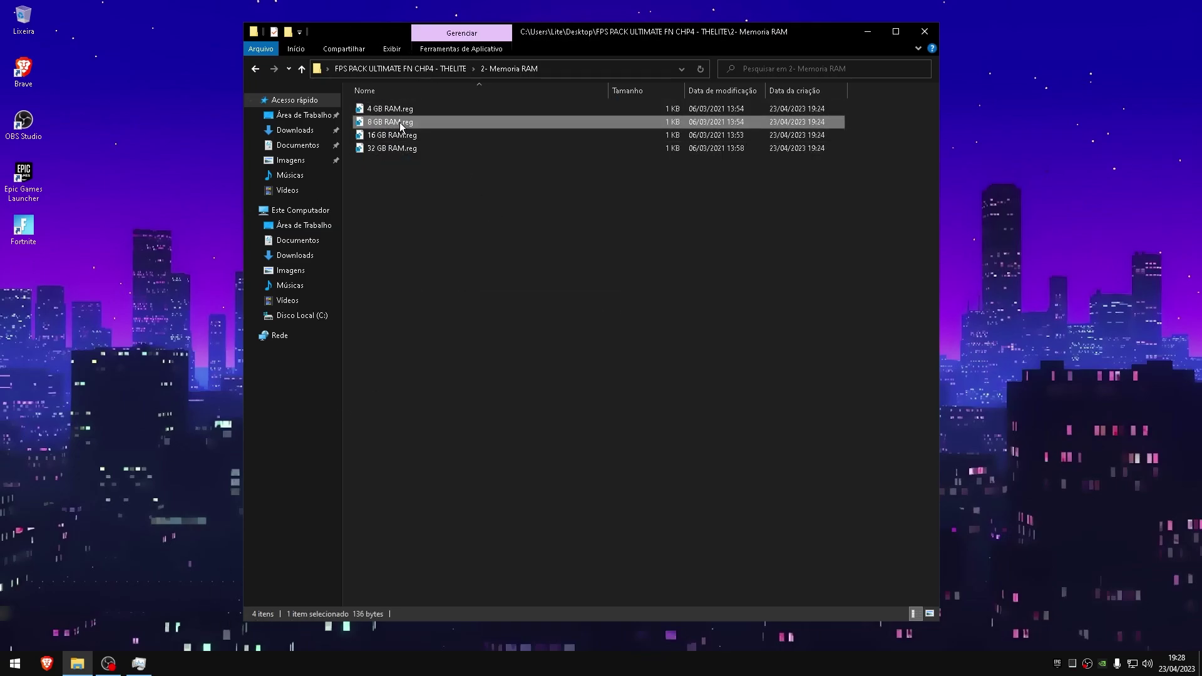
drag(482, 188, 324, 77)
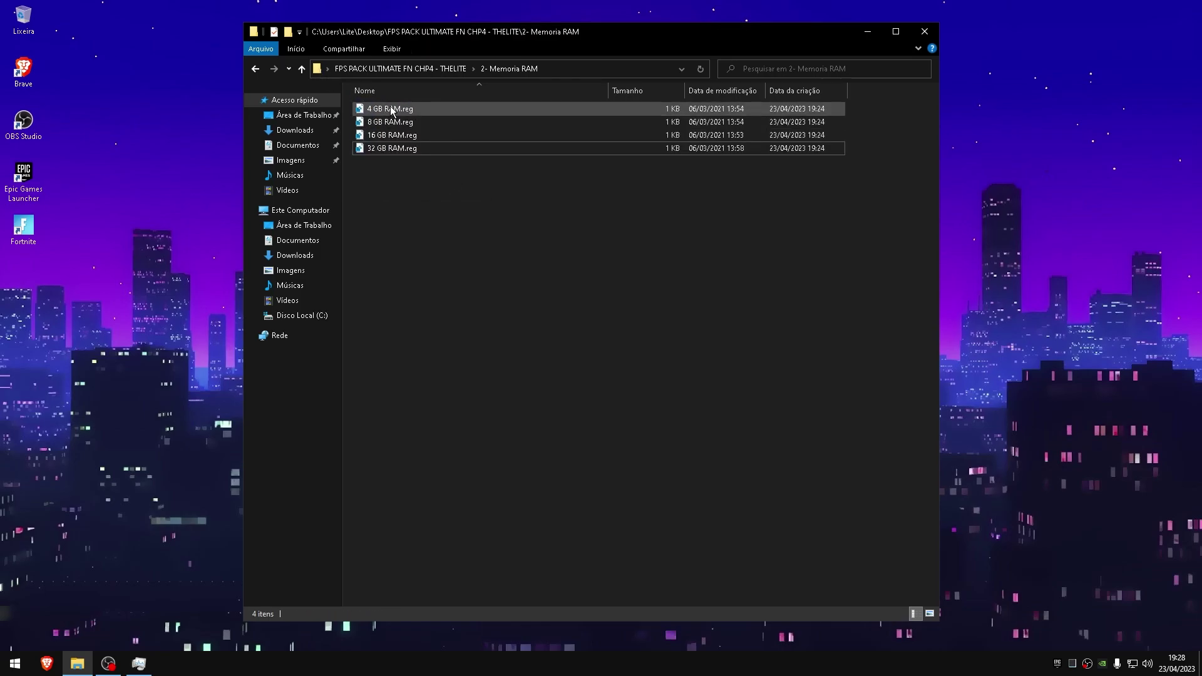
click(391, 110)
click(396, 149)
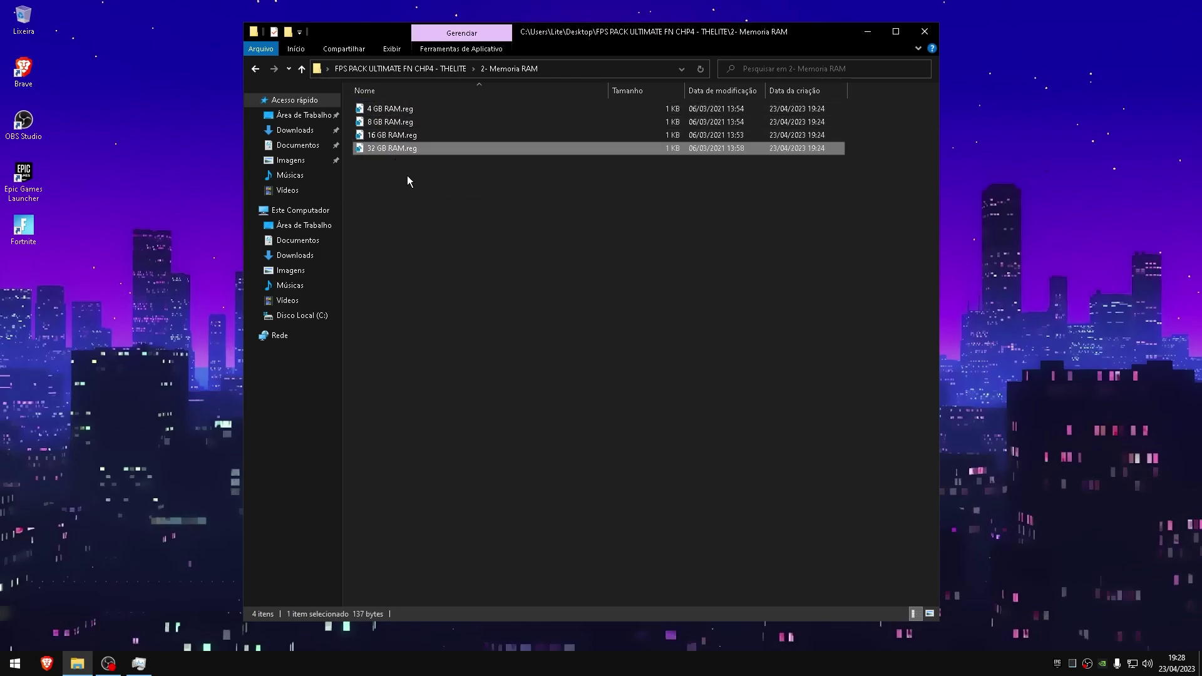
click(433, 205)
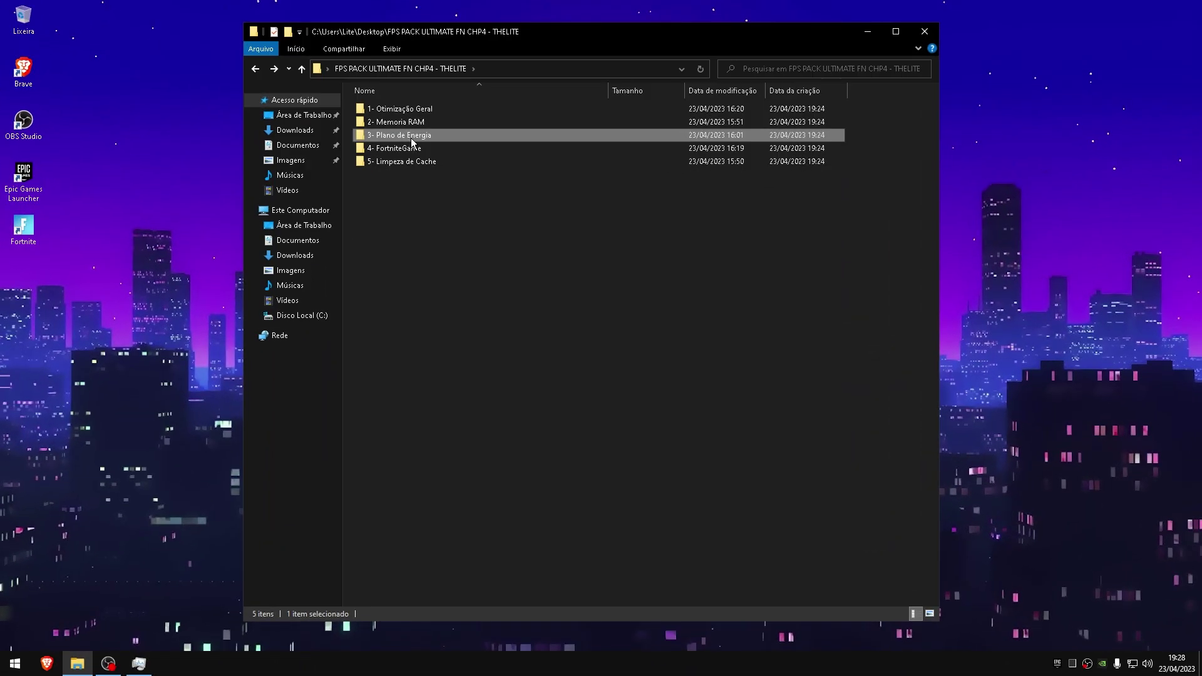
Open the 3- Plano de Energia folder and read the instructions in Muren Power Plan.txt, minimizing the text file
double_click(411, 137)
drag(419, 40, 437, 38)
drag(527, 161, 489, 178)
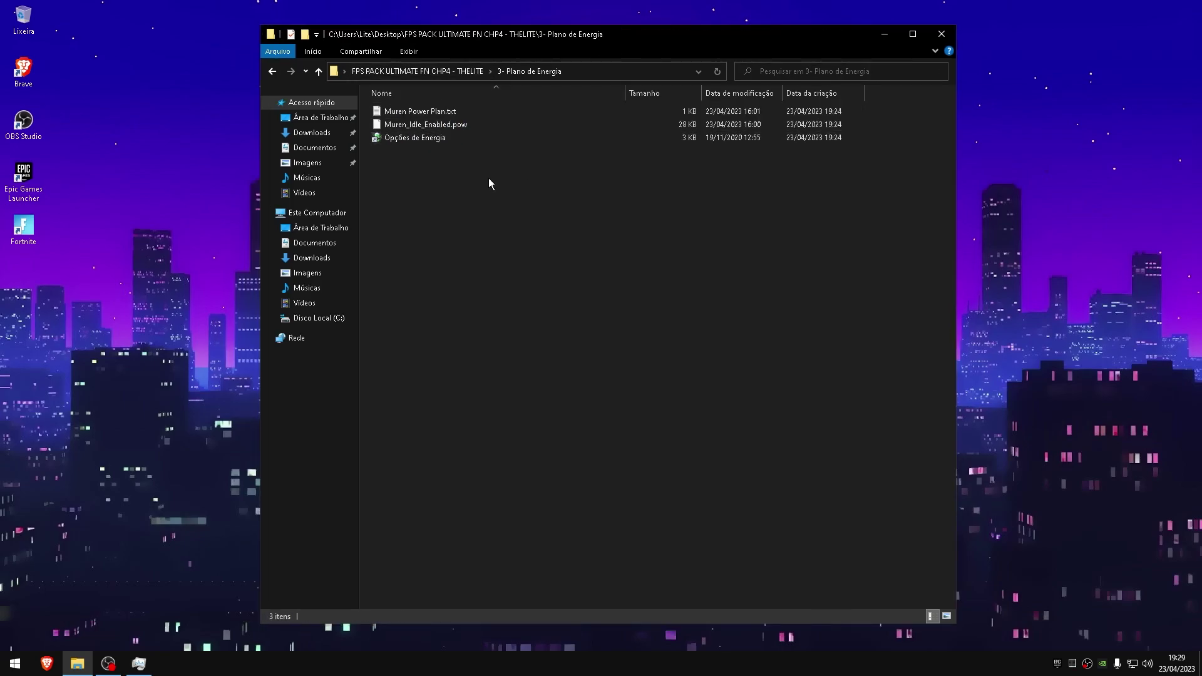
double_click(441, 116)
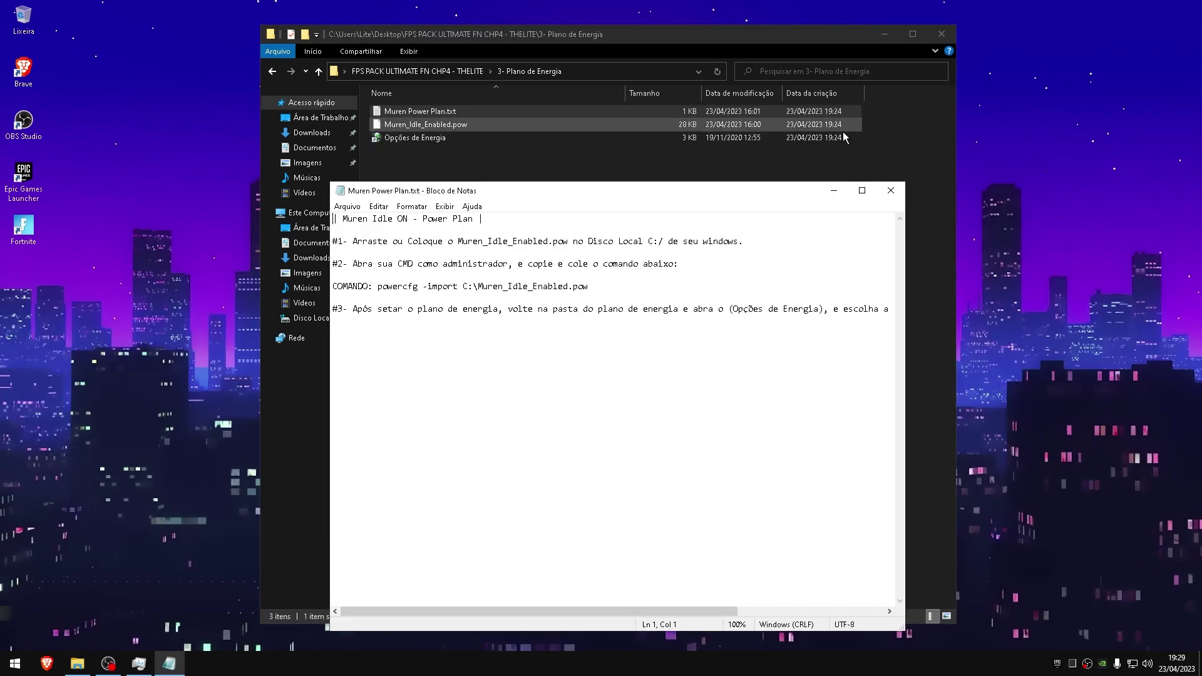
click(832, 191)
Move Muren_Idle_Enabled.pow from the 3- Plano de Energia folder to Disco Local (C:), granting administrator permission
mouse_move(388, 124)
mouse_down()
mouse_move(414, 82)
mouse_move(385, 128)
mouse_up()
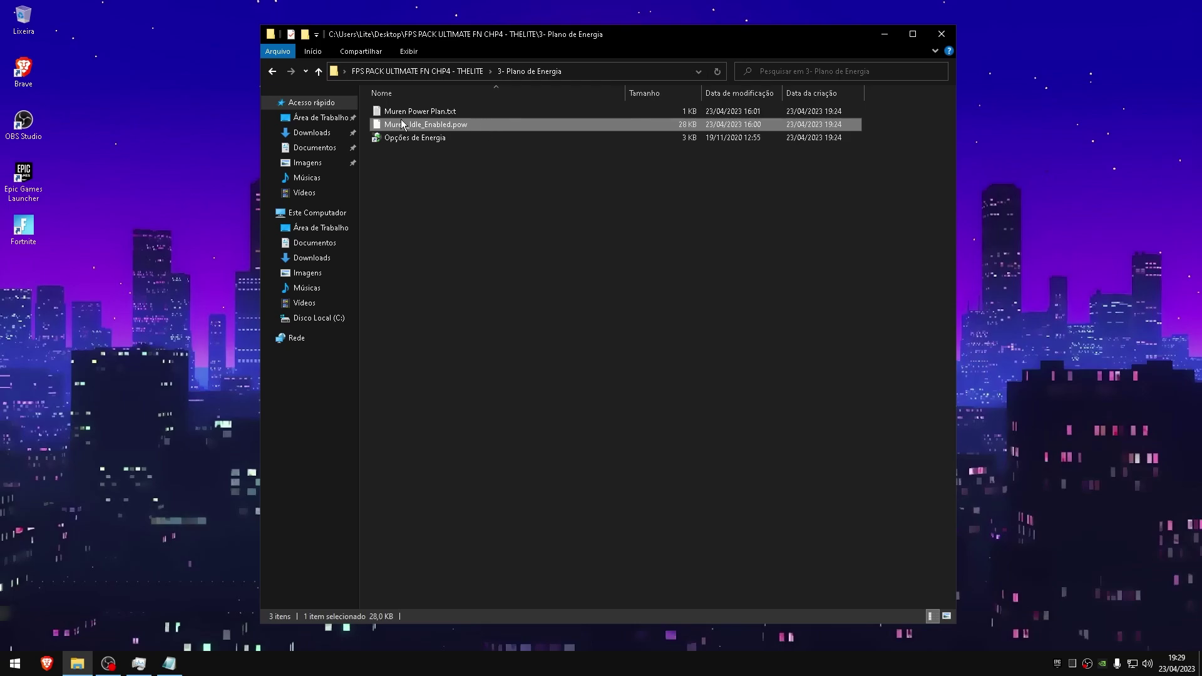
drag(383, 132, 319, 340)
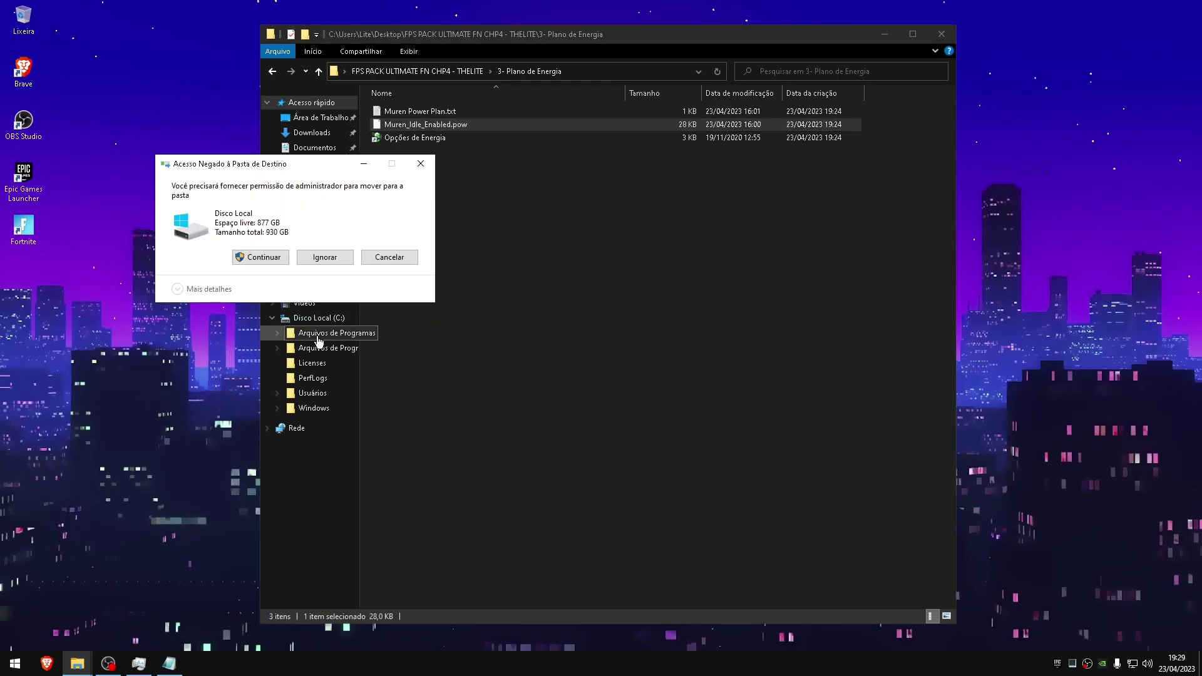
click(265, 258)
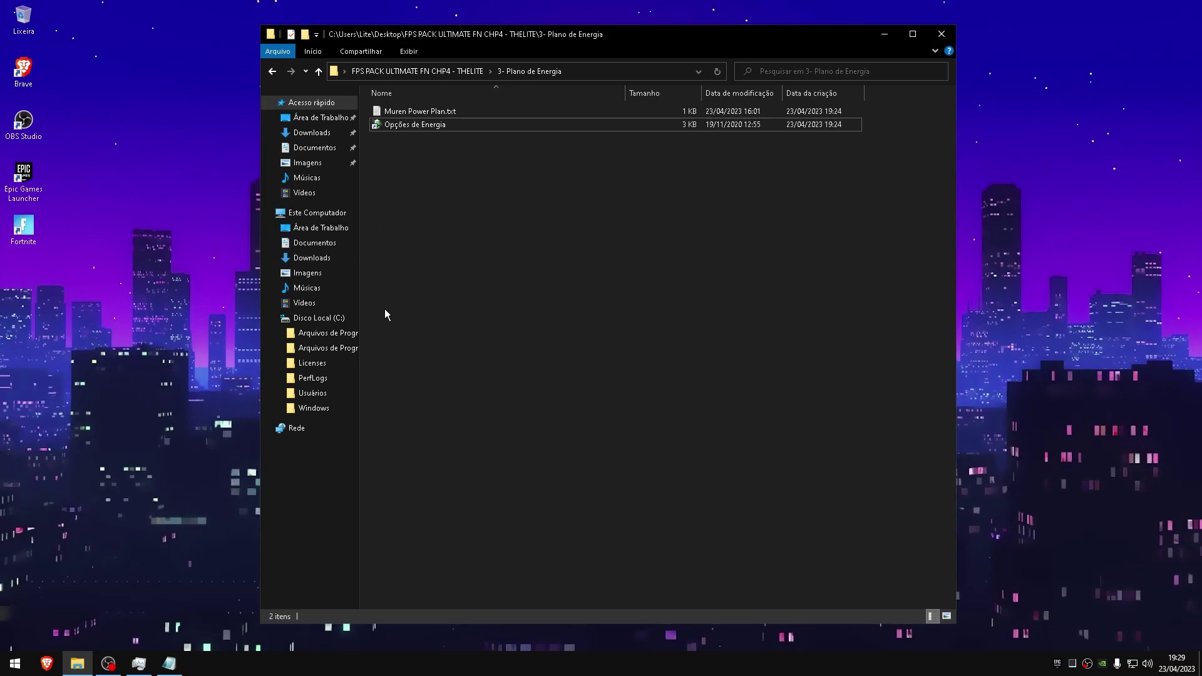
click(272, 318)
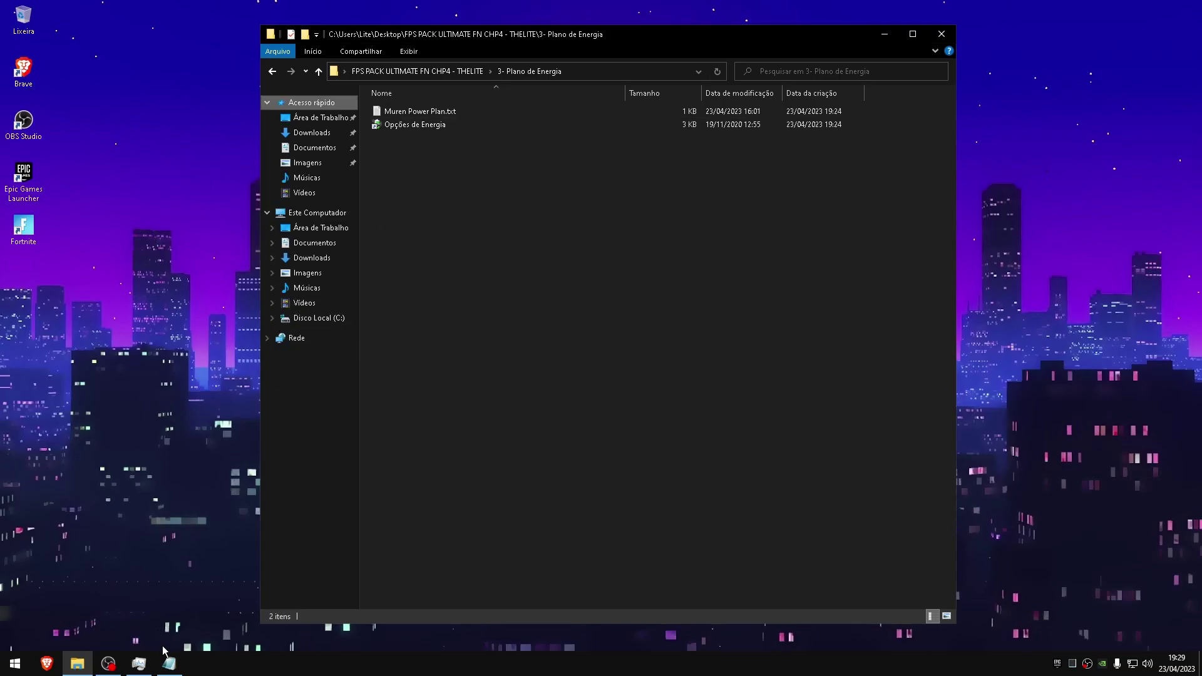
Bring back the Muren Power Plan.txt instructions and open Prompt de Comando as administrator
click(169, 663)
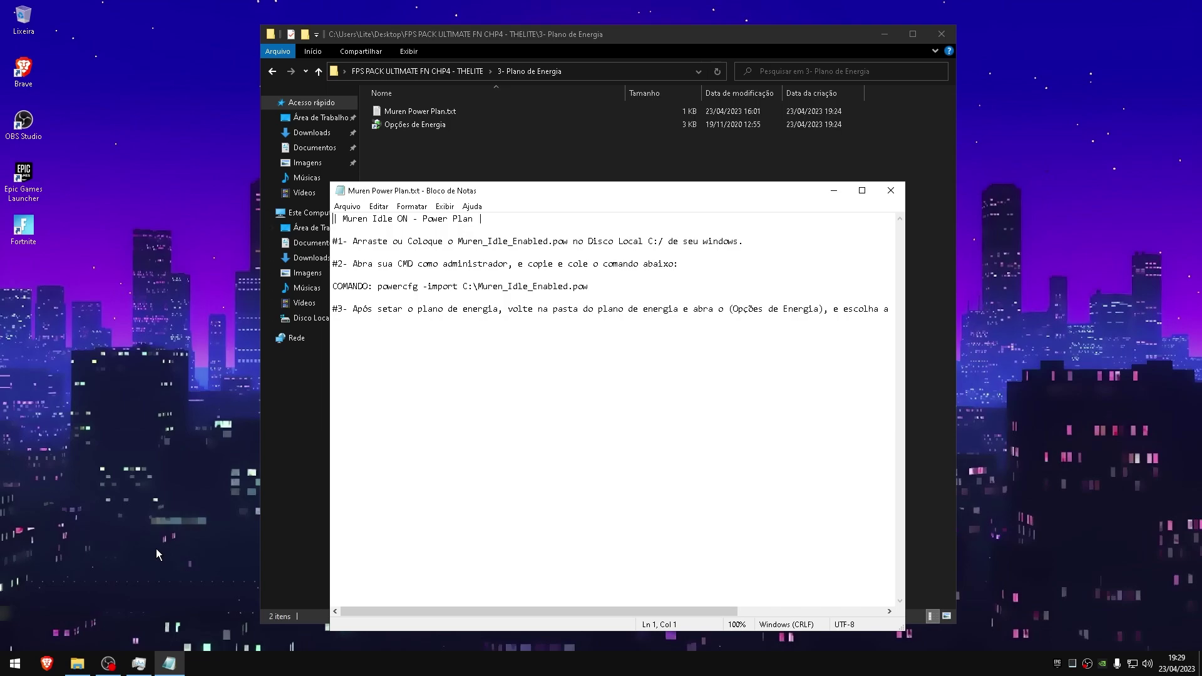
key(super)
text(cmd)
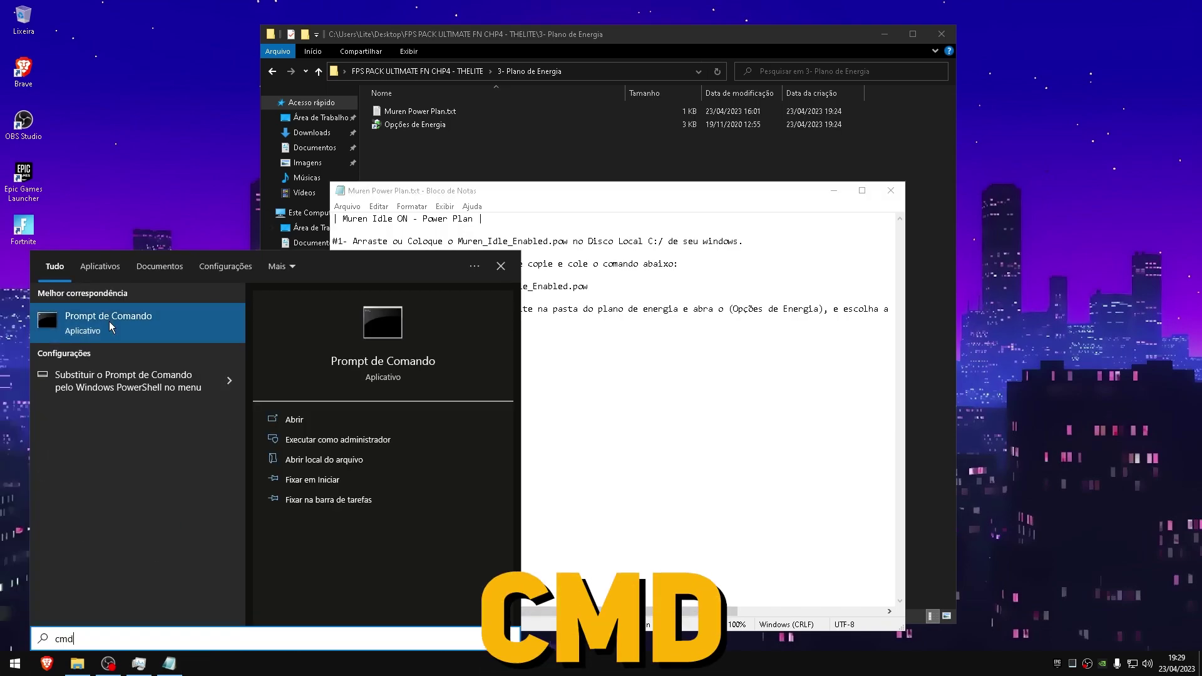
click(312, 445)
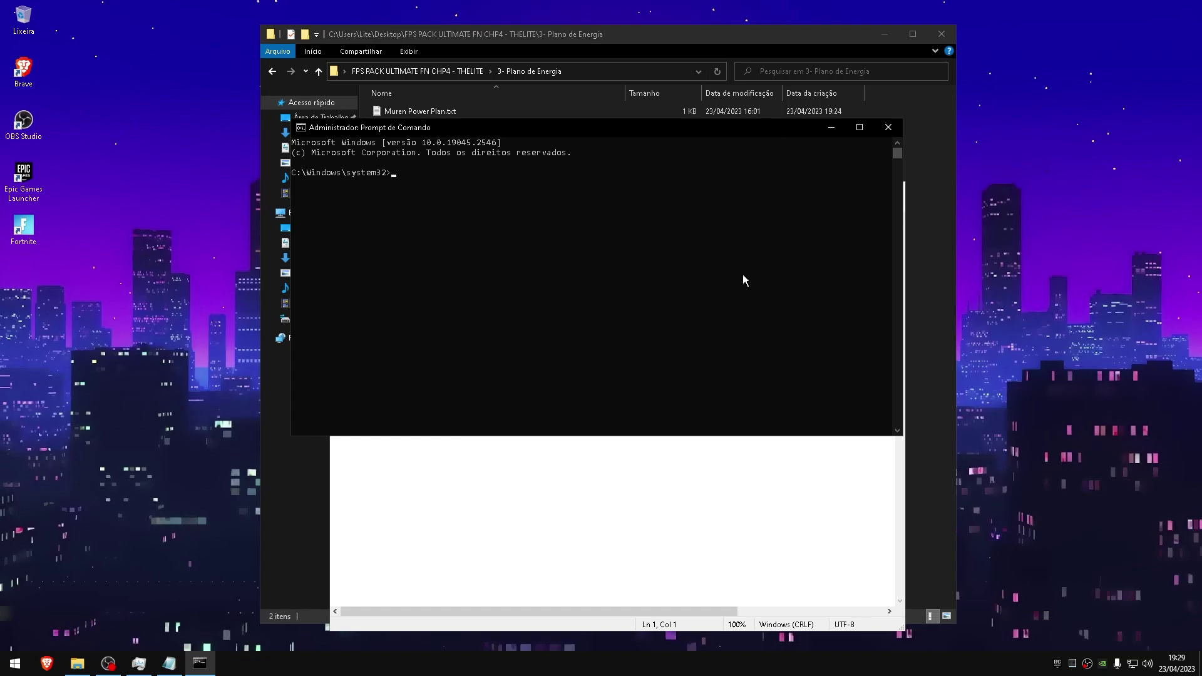
Copy powercfg -import C:\Muren_Idle_Enabled.pow from the instructions and run it in the Command Prompt to import the power plan
click(717, 448)
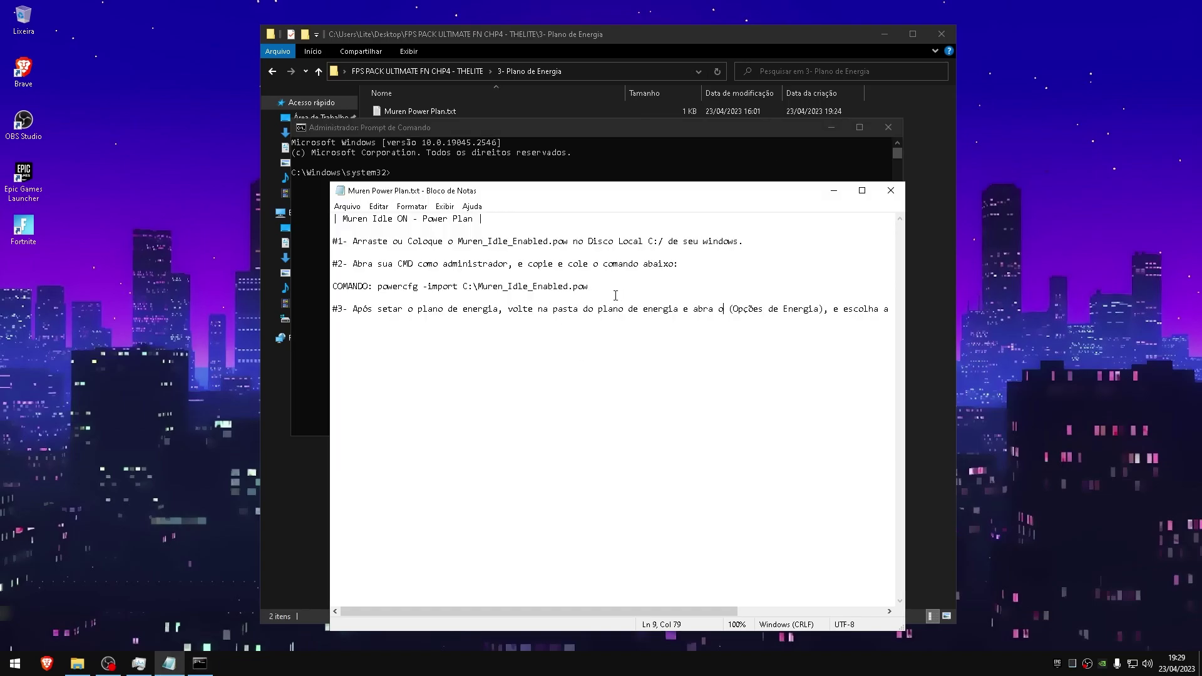
drag(336, 286, 596, 287)
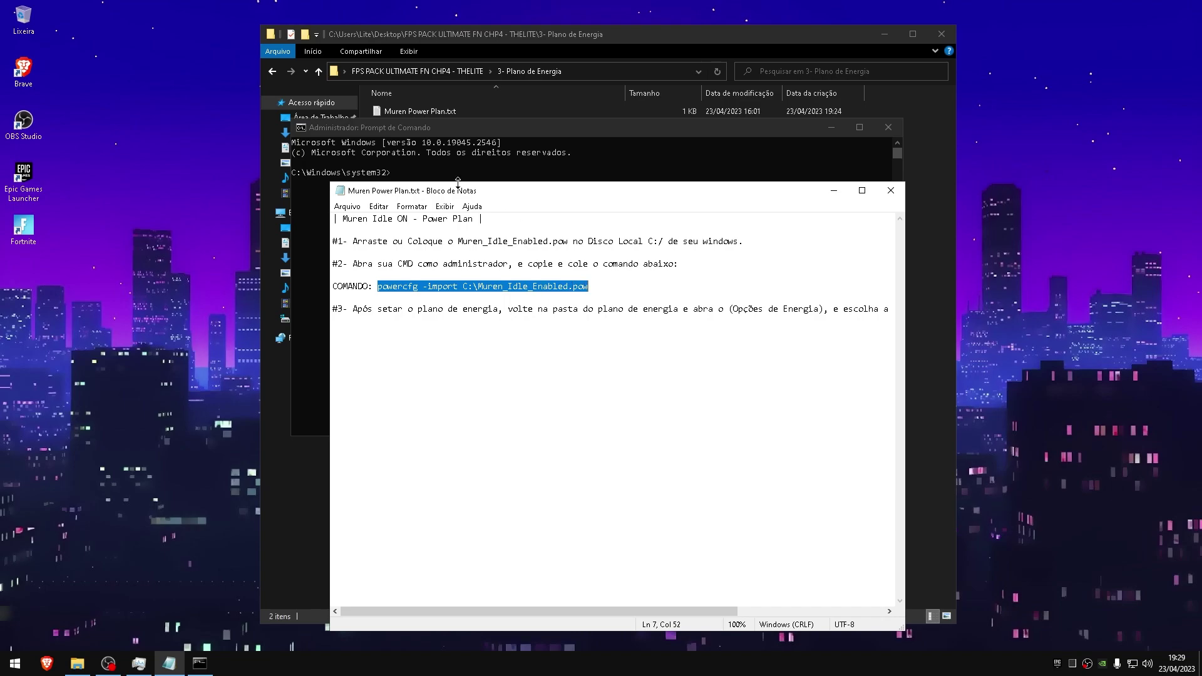
click(461, 175)
text(powercfg -import C:\Muren_Idle_Enabled.pow)
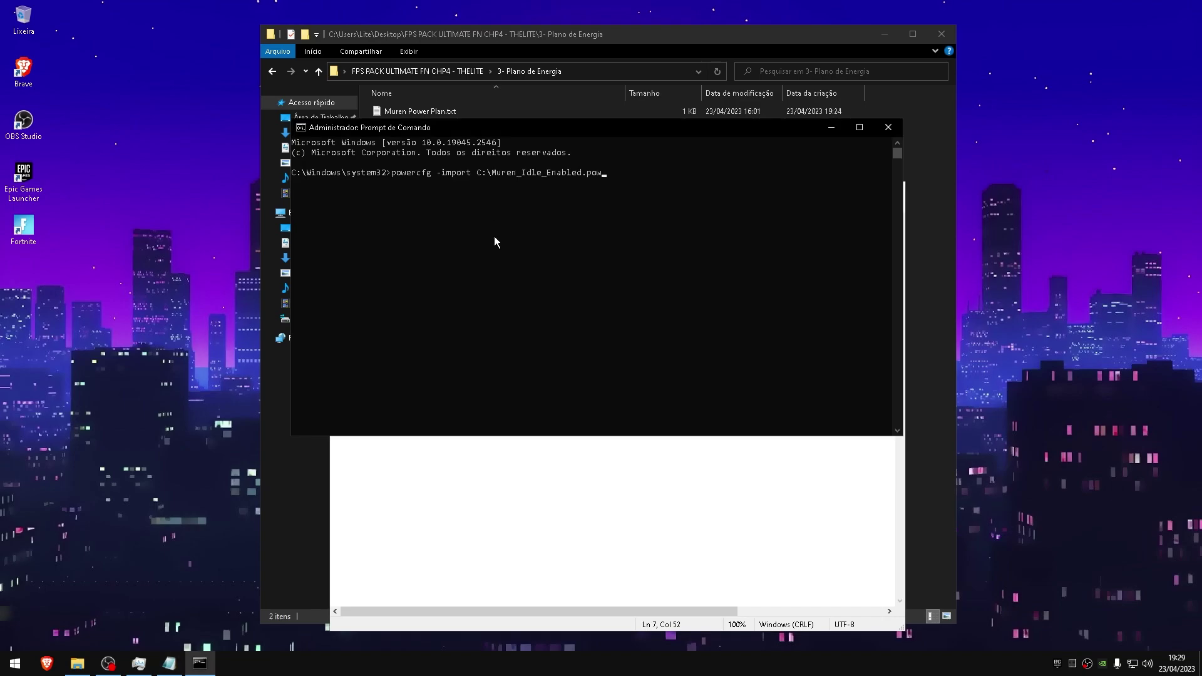
key(Return)
drag(294, 182, 330, 182)
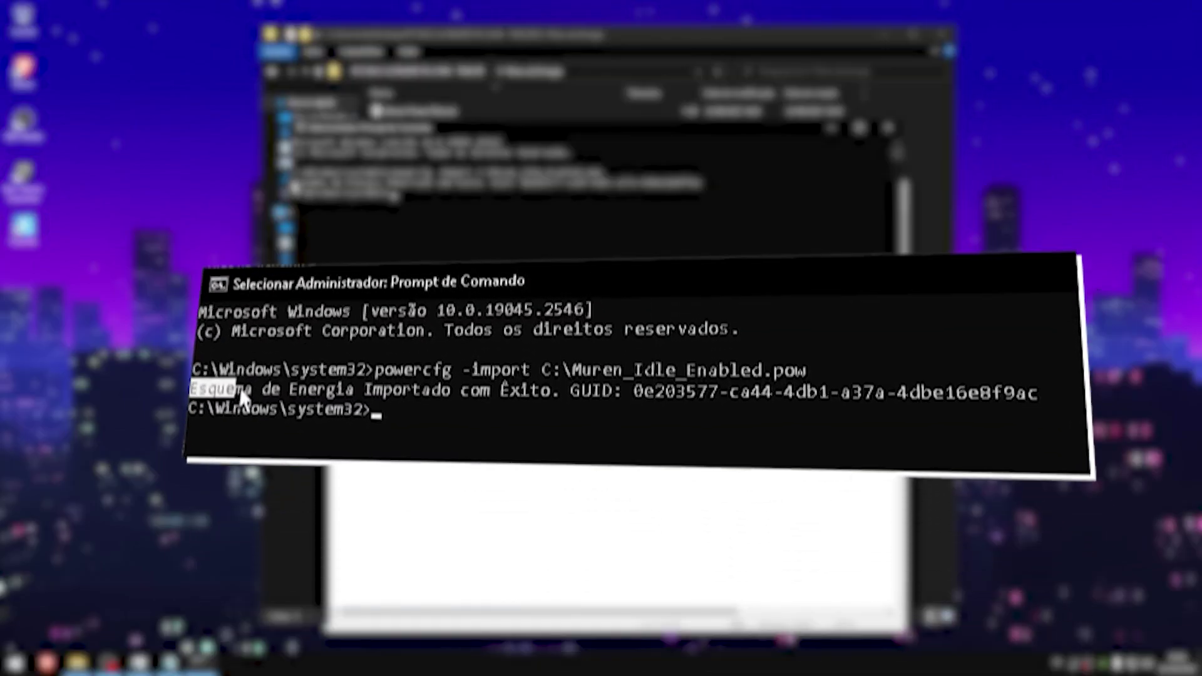
drag(183, 370, 551, 372)
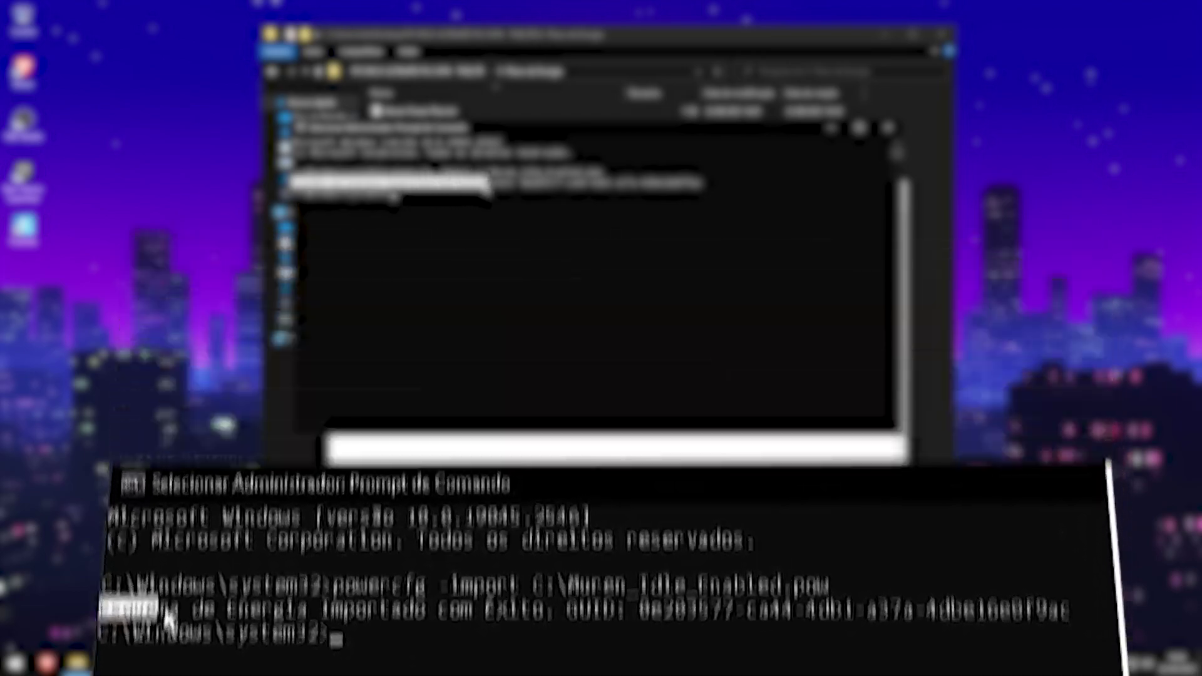
Close the Command Prompt with exit and close the Muren Power Plan.txt file
text(exit)
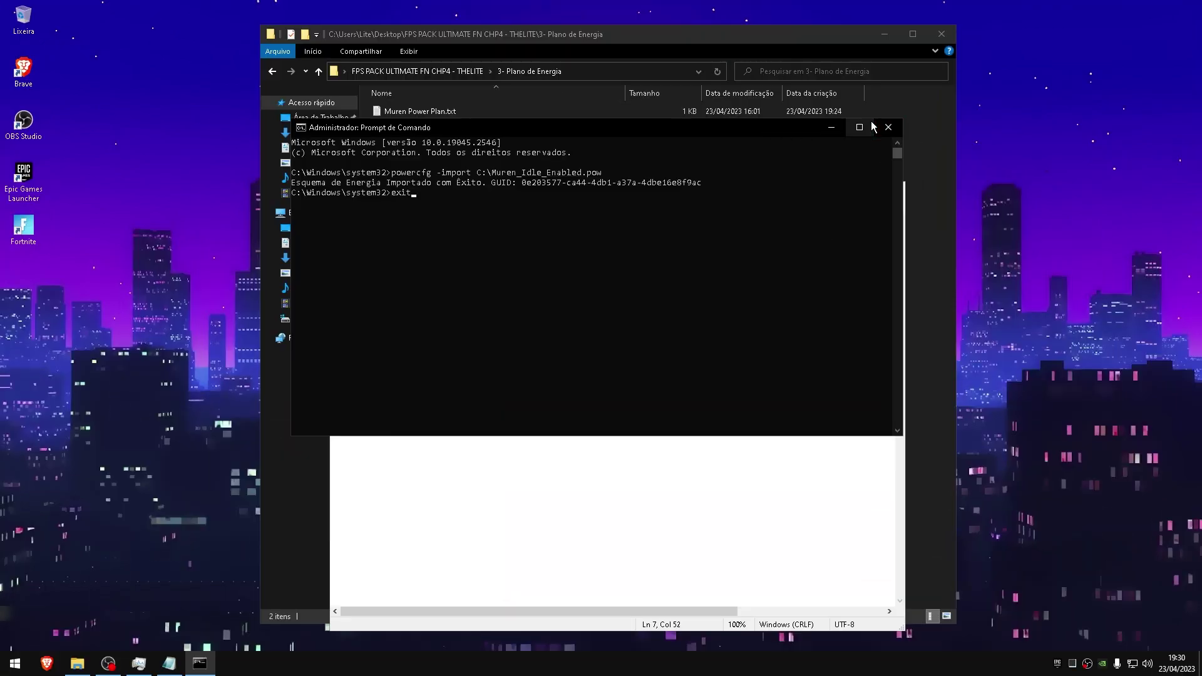
key(Return)
click(891, 191)
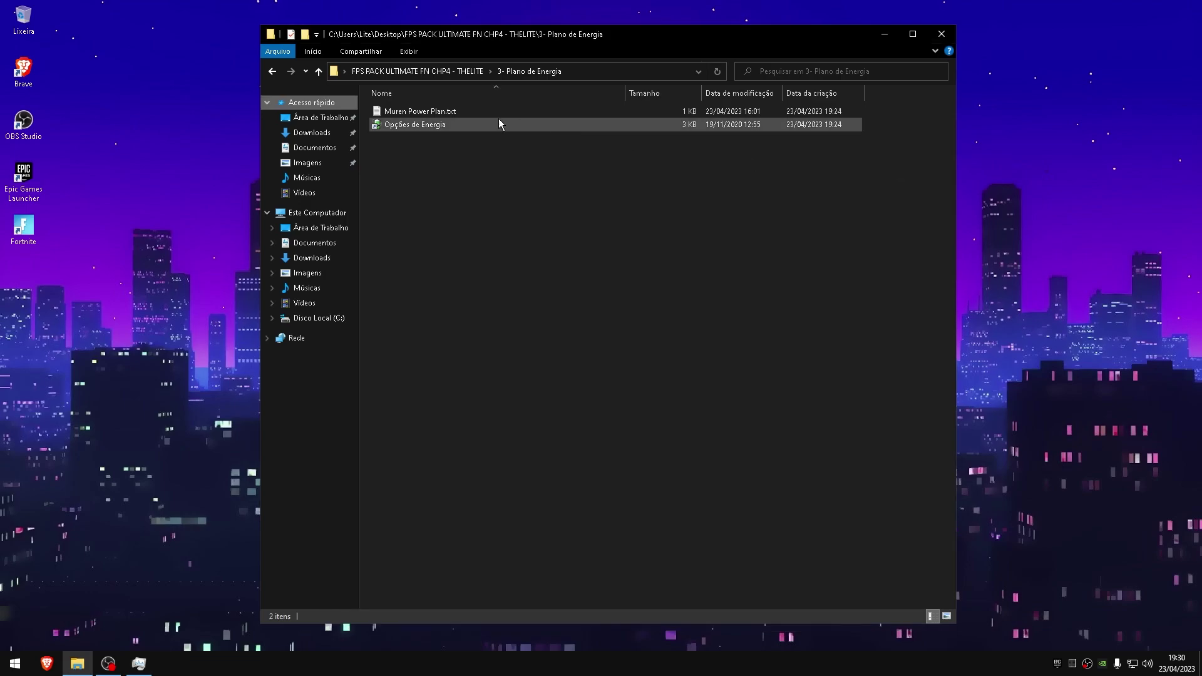
Open Opções de Energia, activate the Muren's Low Latency plan among the additional plans, and view its settings without changing them
double_click(448, 125)
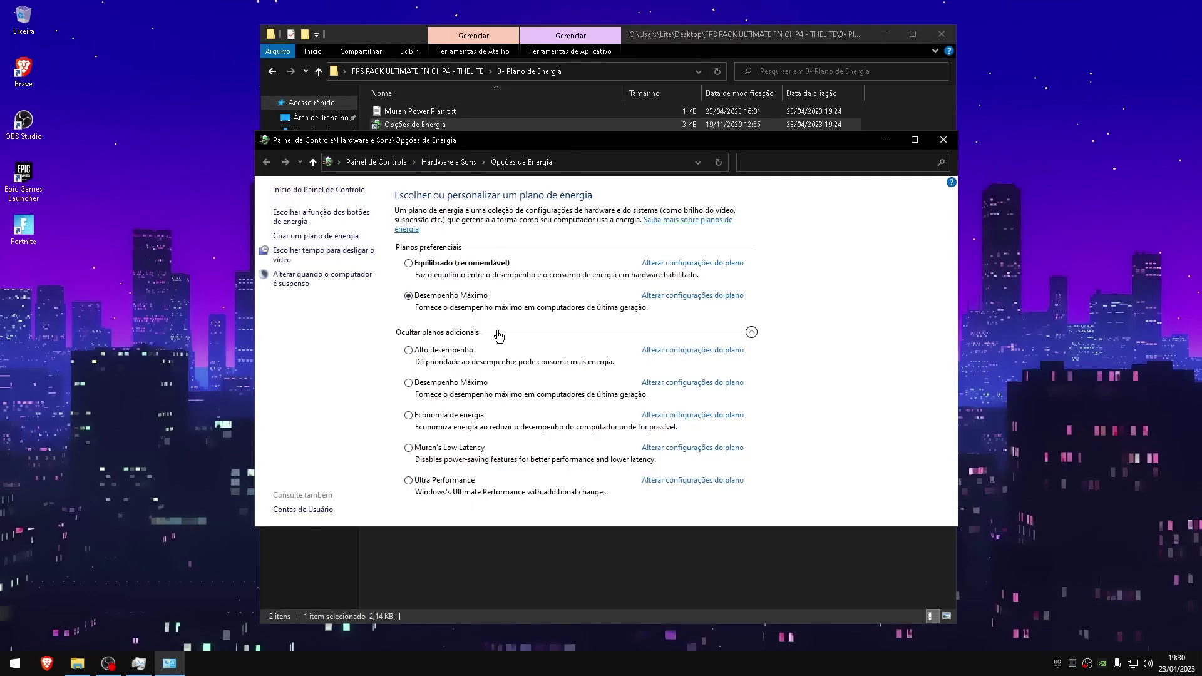
click(480, 330)
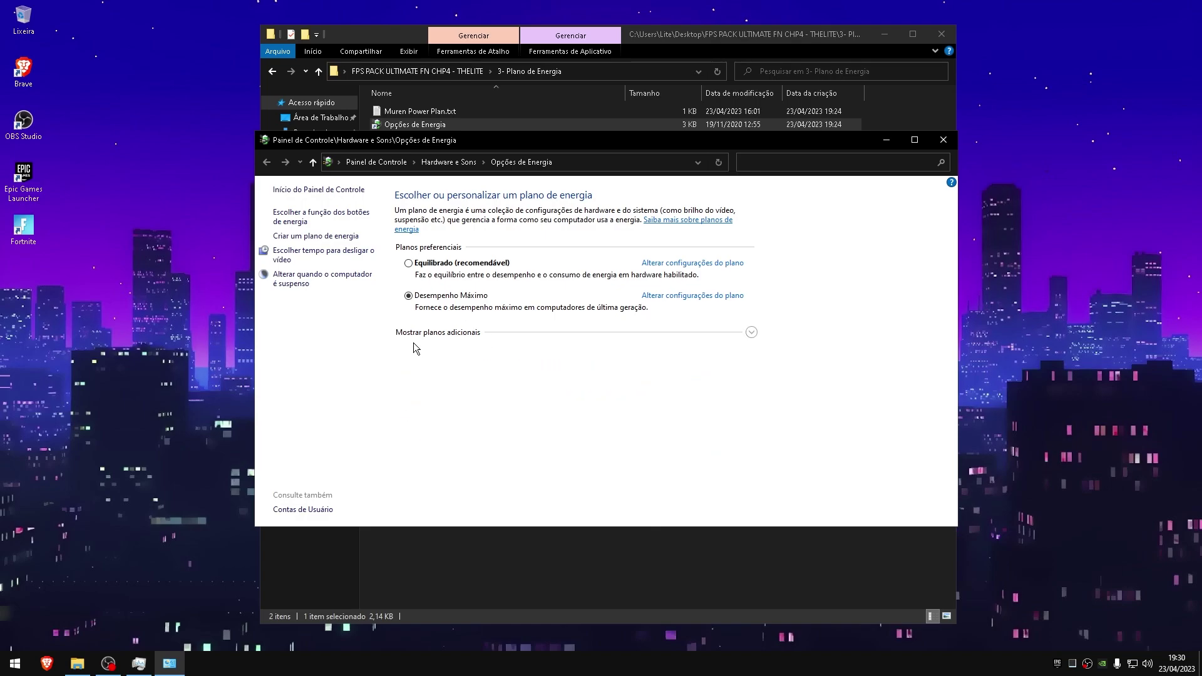
click(454, 335)
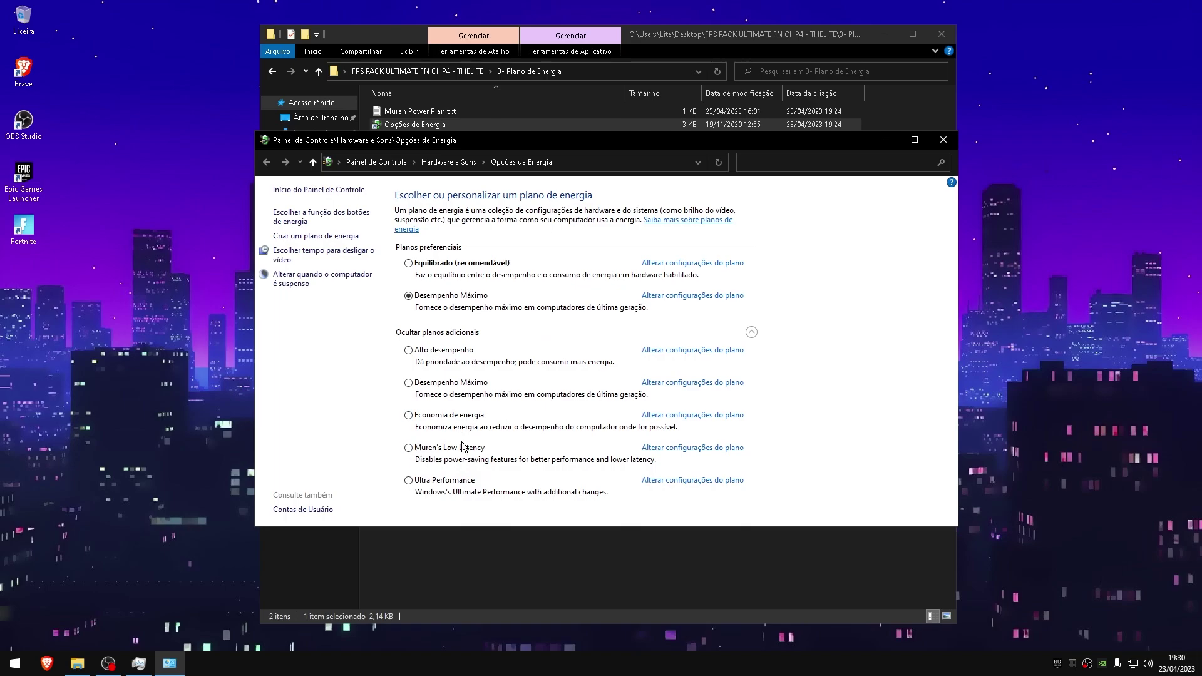
click(459, 447)
click(663, 448)
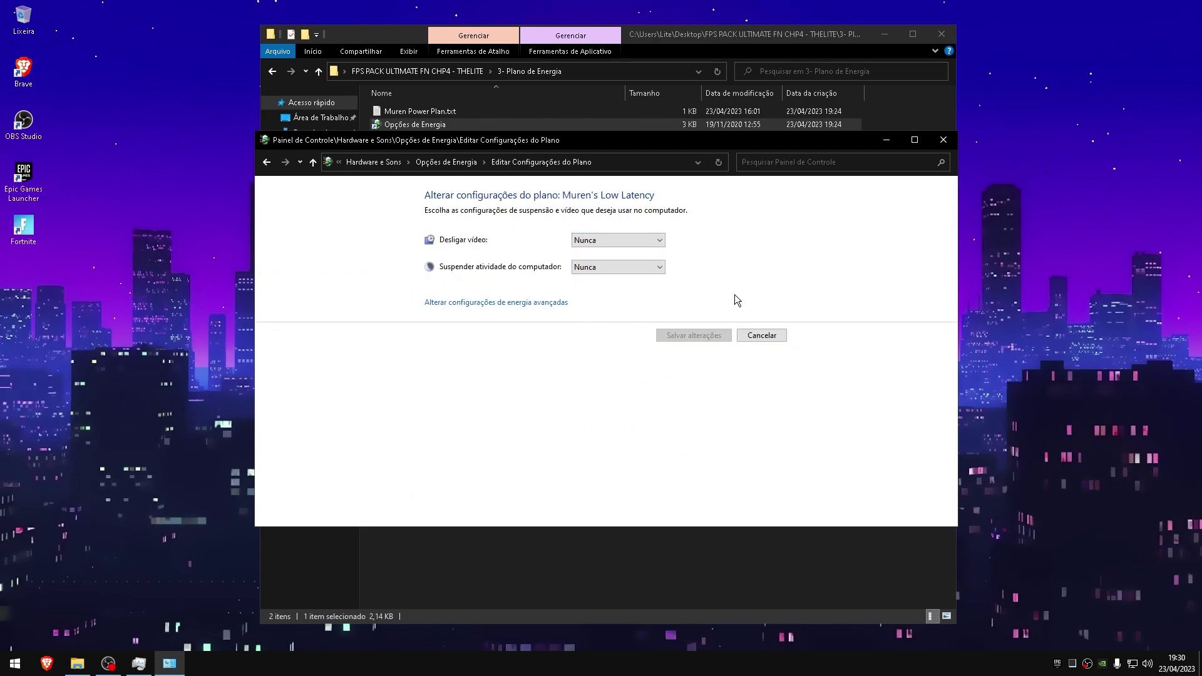
click(752, 333)
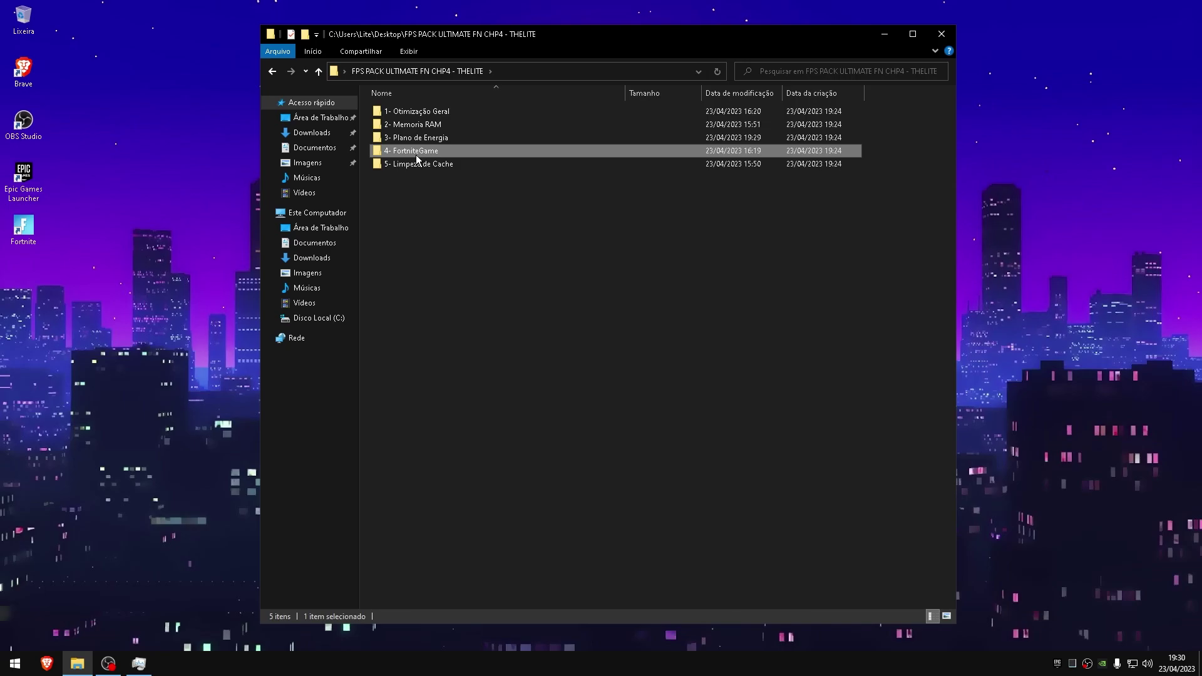
Open the 4- FortniteGame folder, examine the HTTP and Portal.BuildPatch settings in Engine.ini, and close the file
double_click(416, 157)
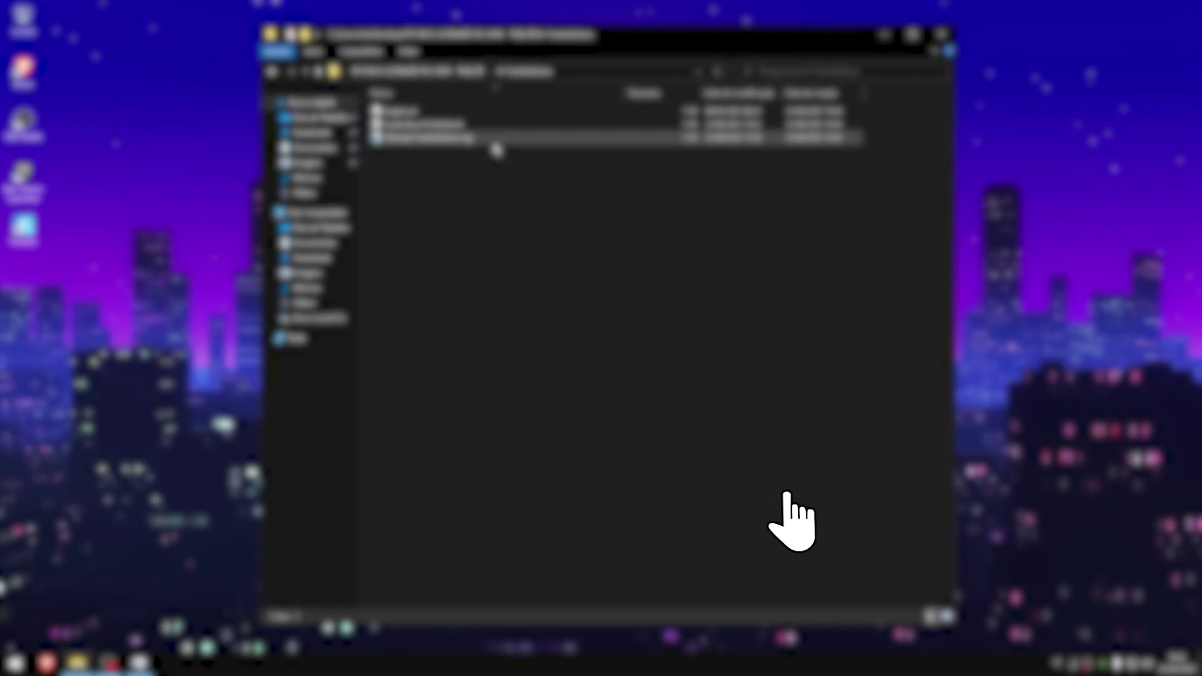
click(425, 113)
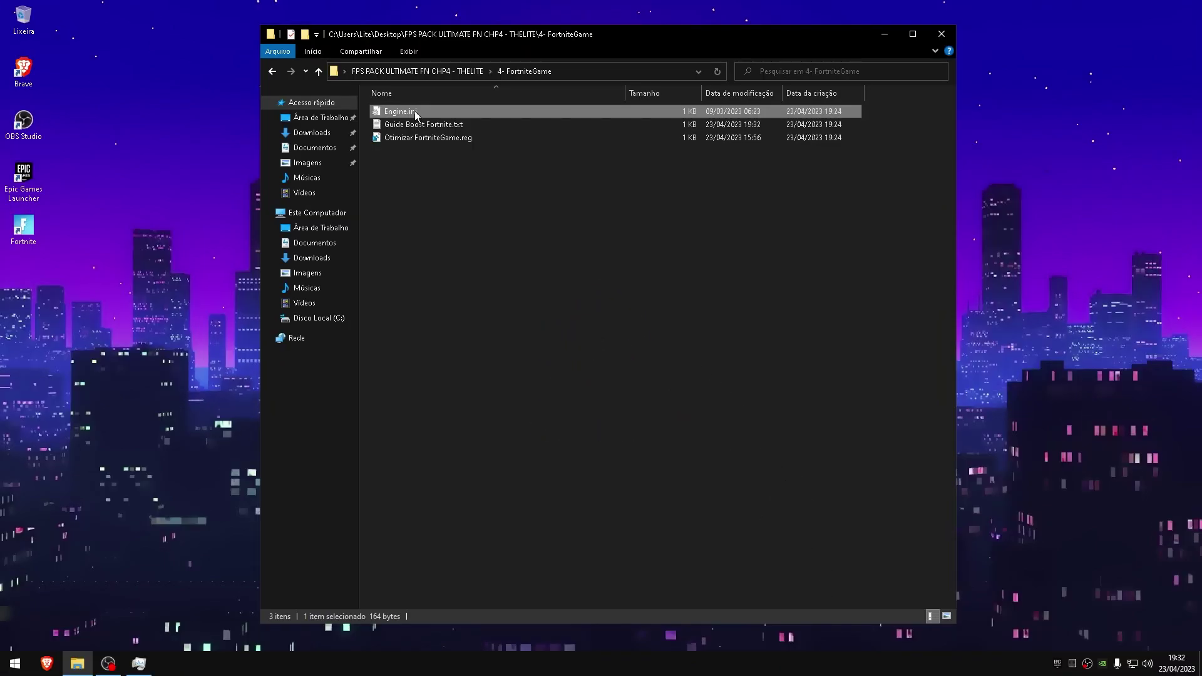
double_click(415, 112)
drag(420, 132, 456, 123)
drag(478, 256, 451, 196)
click(451, 196)
drag(341, 166, 451, 196)
click(482, 205)
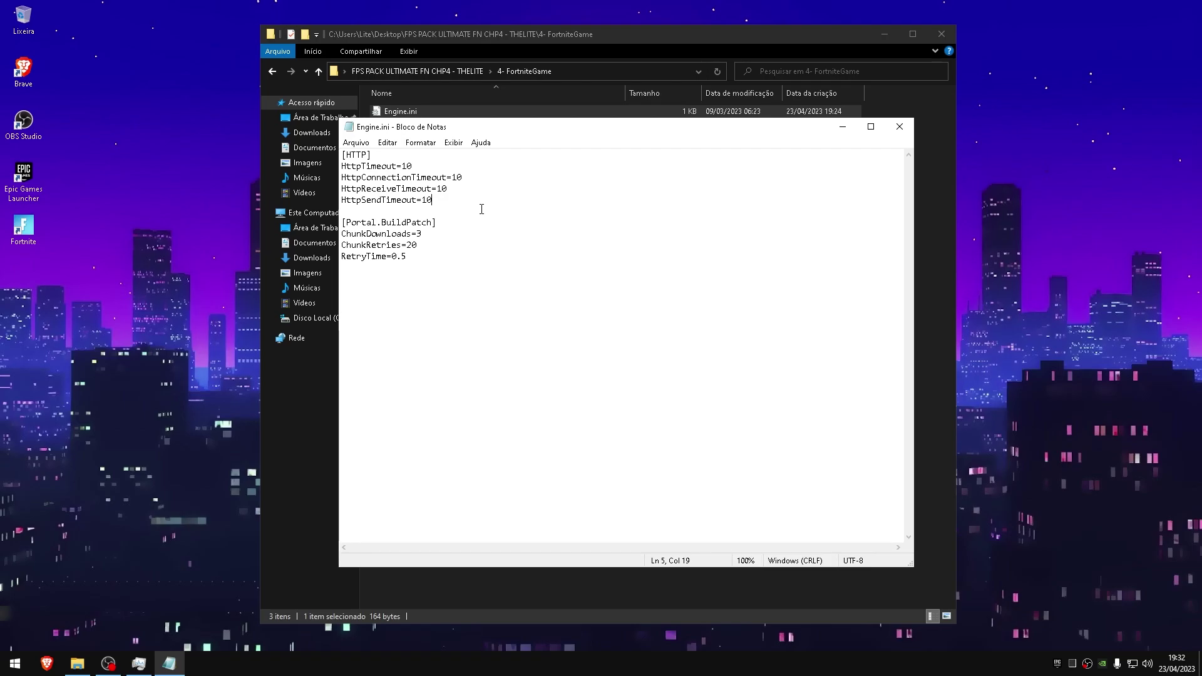
drag(459, 258, 396, 223)
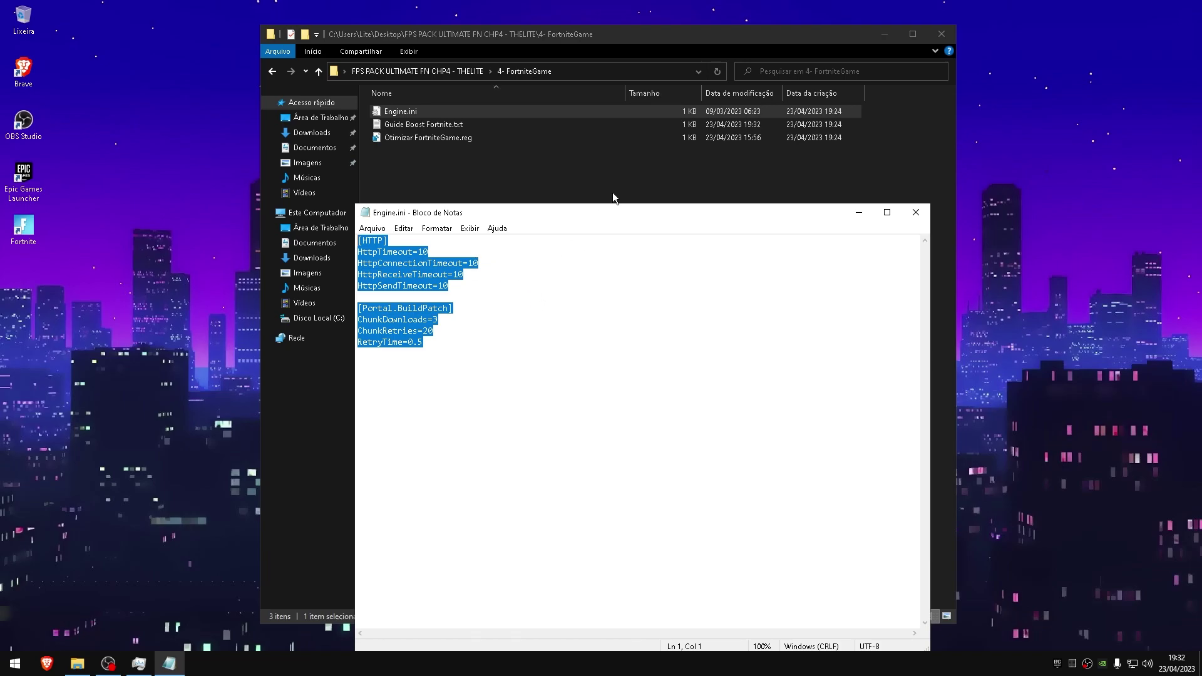
click(915, 213)
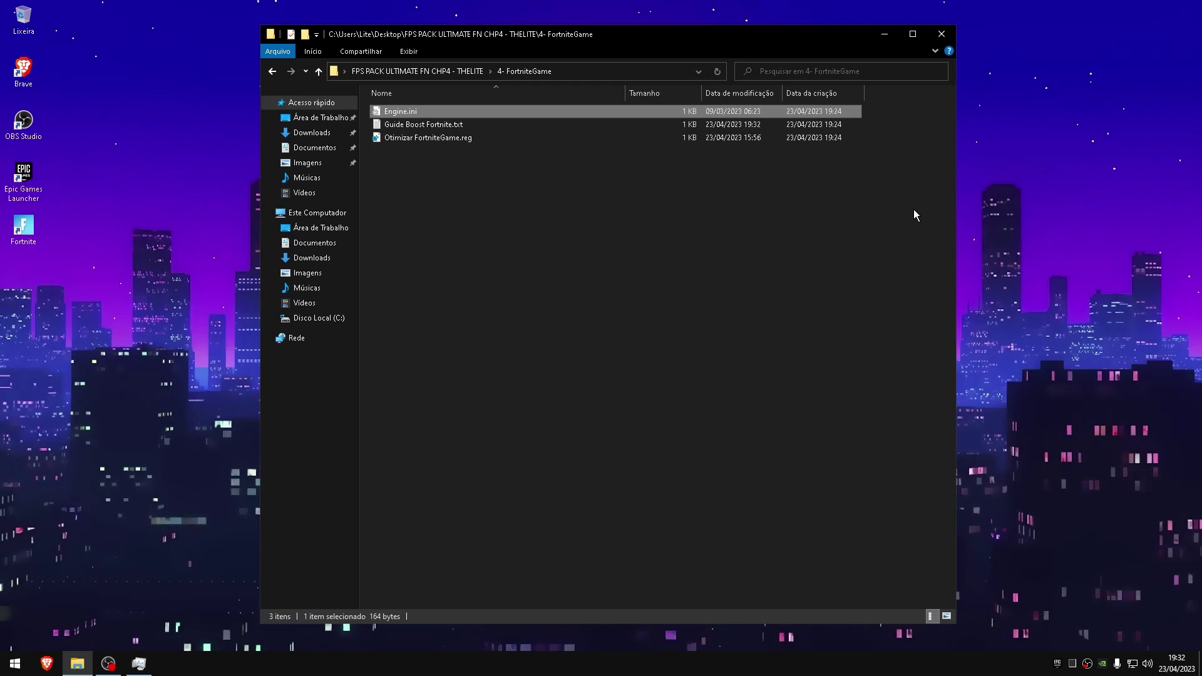
Open the AppData folder through the Run dialog with appdata and enter its Local folder
key(super+r)
drag(97, 524, 579, 266)
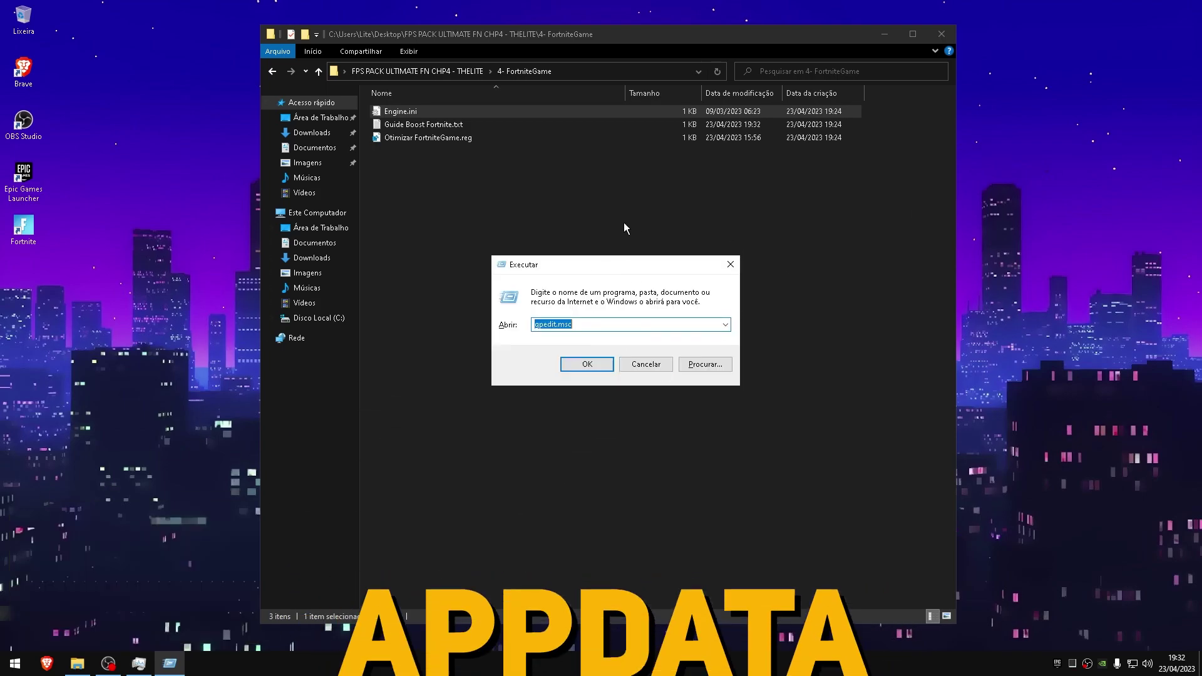
text(appdata)
key(Return)
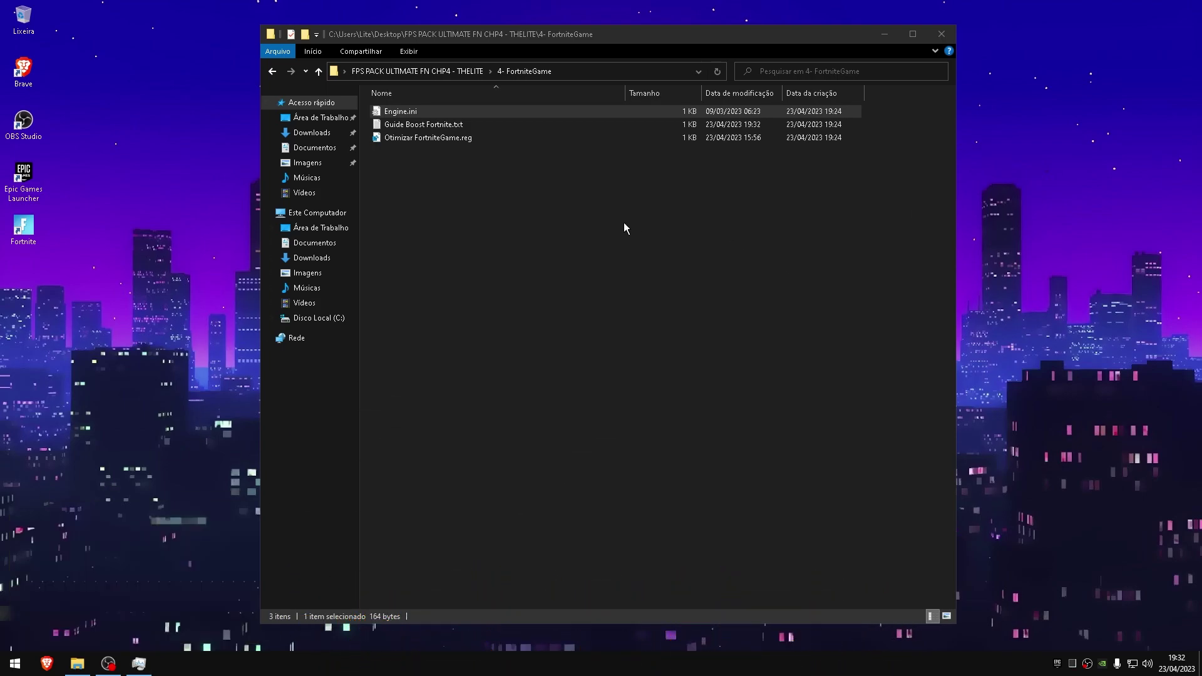
double_click(378, 134)
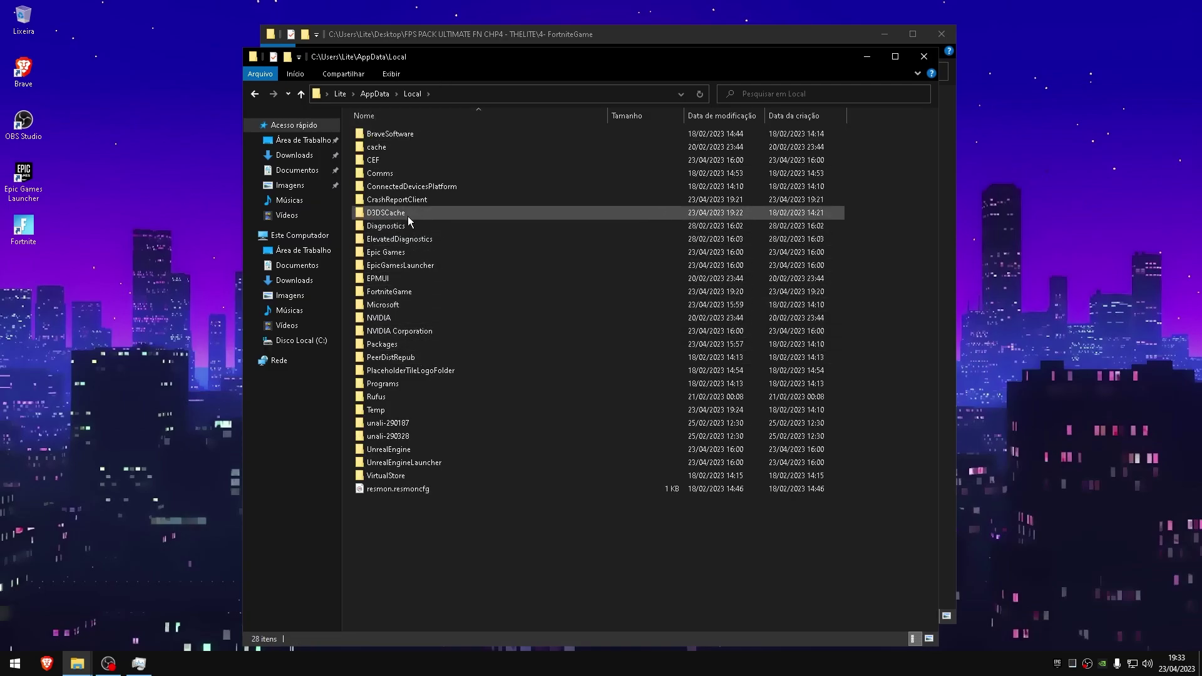
Go to the EpicGamesLauncher\Saved\Config\Windows folder inside AppData\Local
click(386, 265)
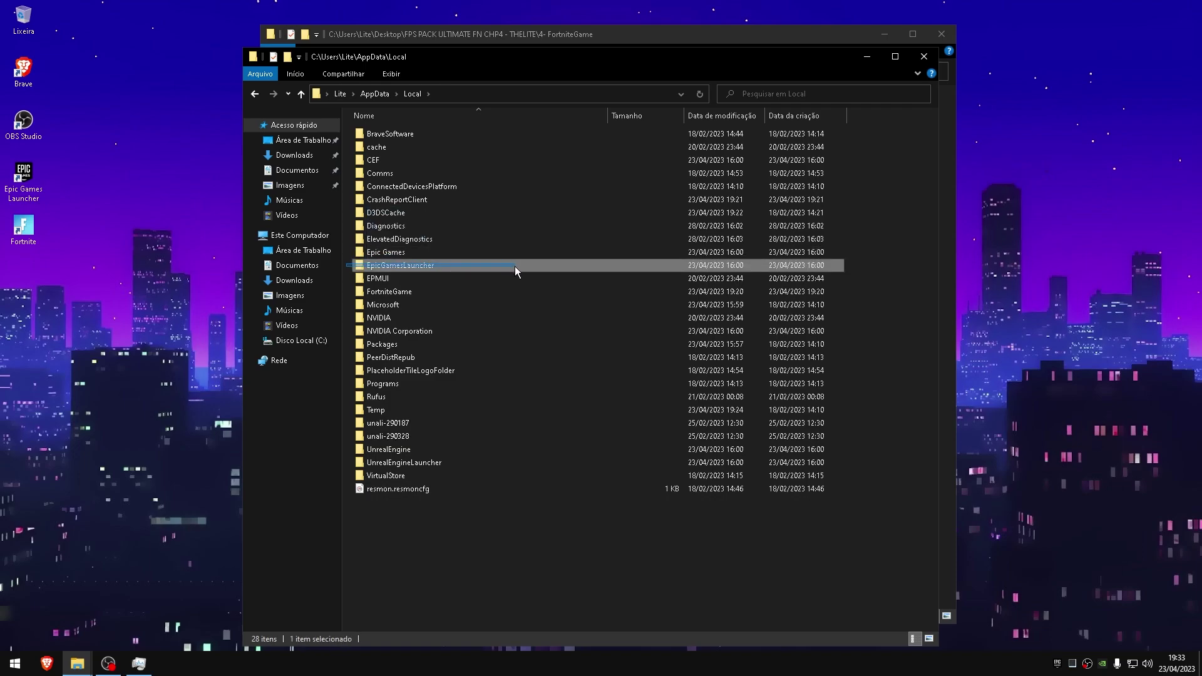
double_click(435, 267)
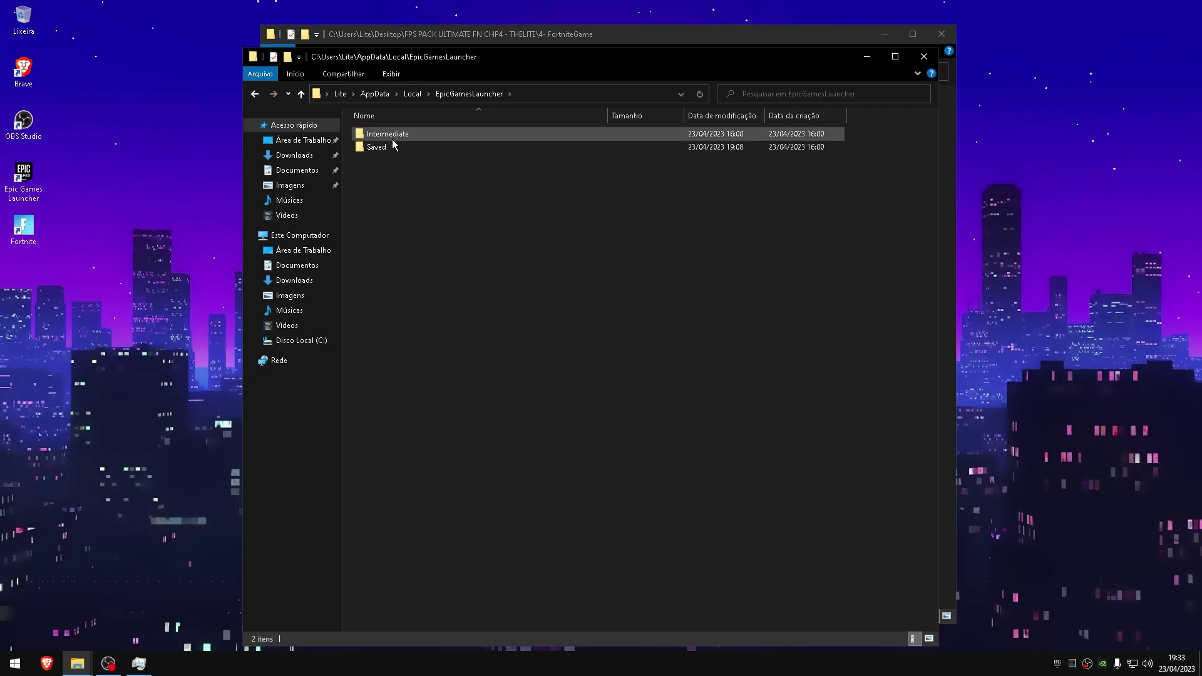
double_click(392, 147)
double_click(377, 137)
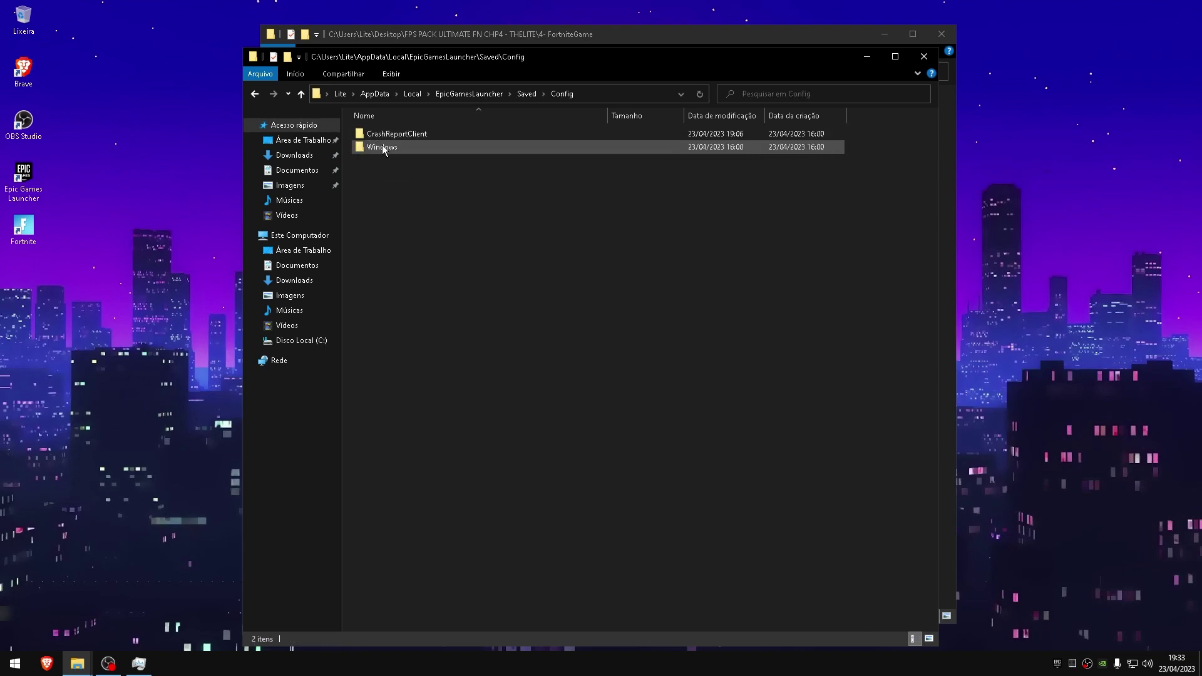
double_click(384, 149)
Move Engine.ini from the 4- FortniteGame folder into the launcher's Windows config folder, replacing the existing Engine.ini
mouse_move(383, 173)
mouse_down()
mouse_move(387, 150)
mouse_move(385, 178)
mouse_up()
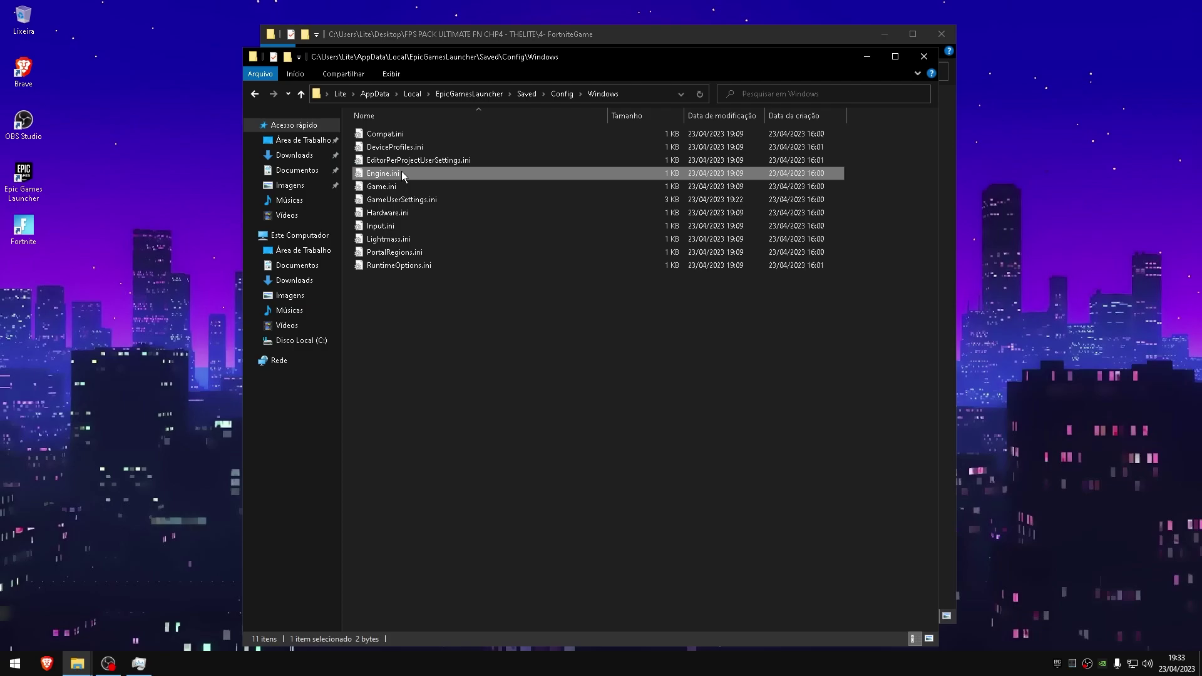
drag(447, 35, 776, 60)
drag(729, 138, 419, 352)
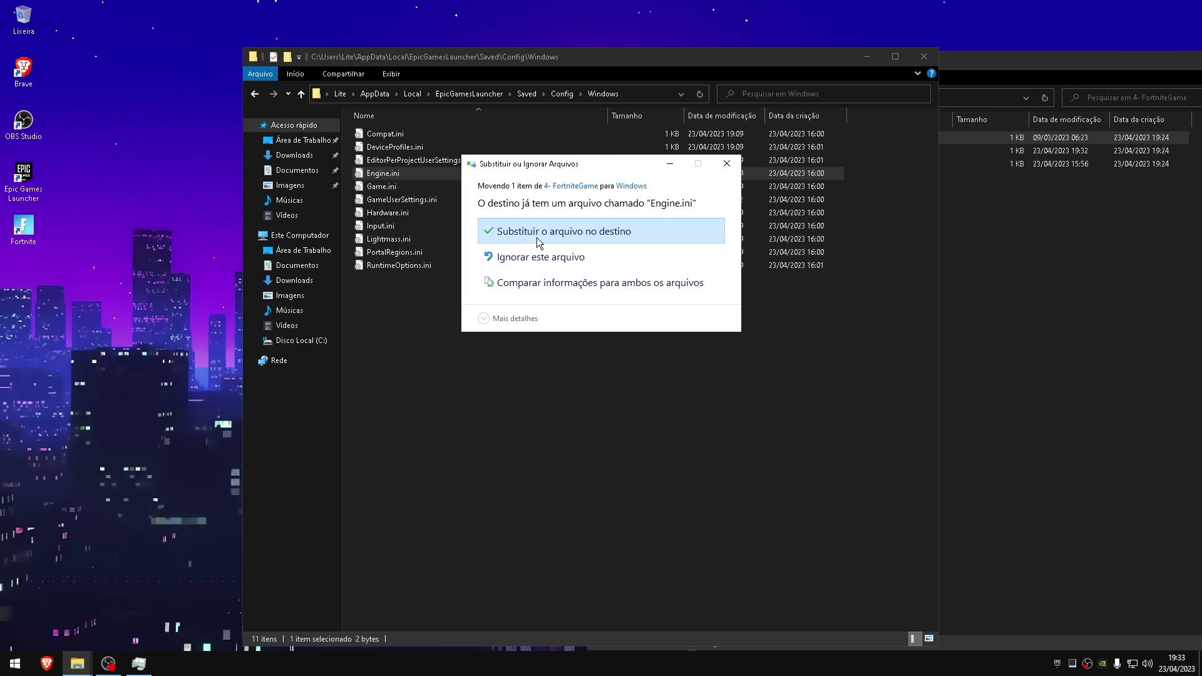
click(532, 231)
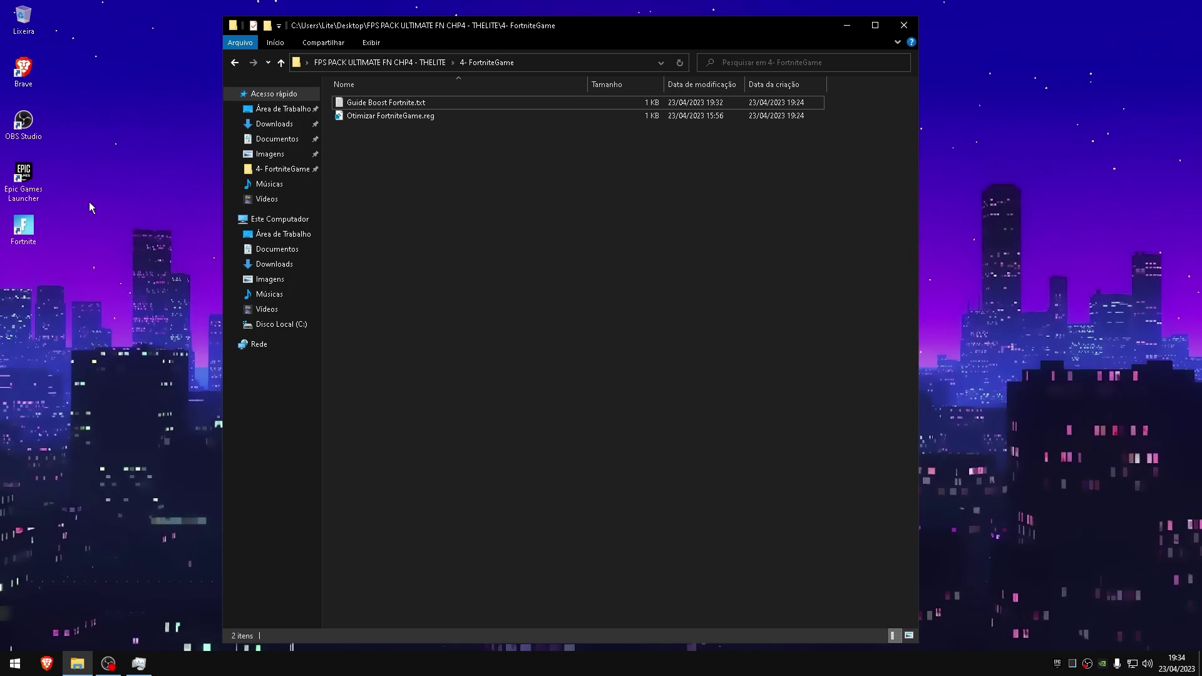
Switch to Epic Games Launcher and open its Configurações page from the account profile
double_click(39, 190)
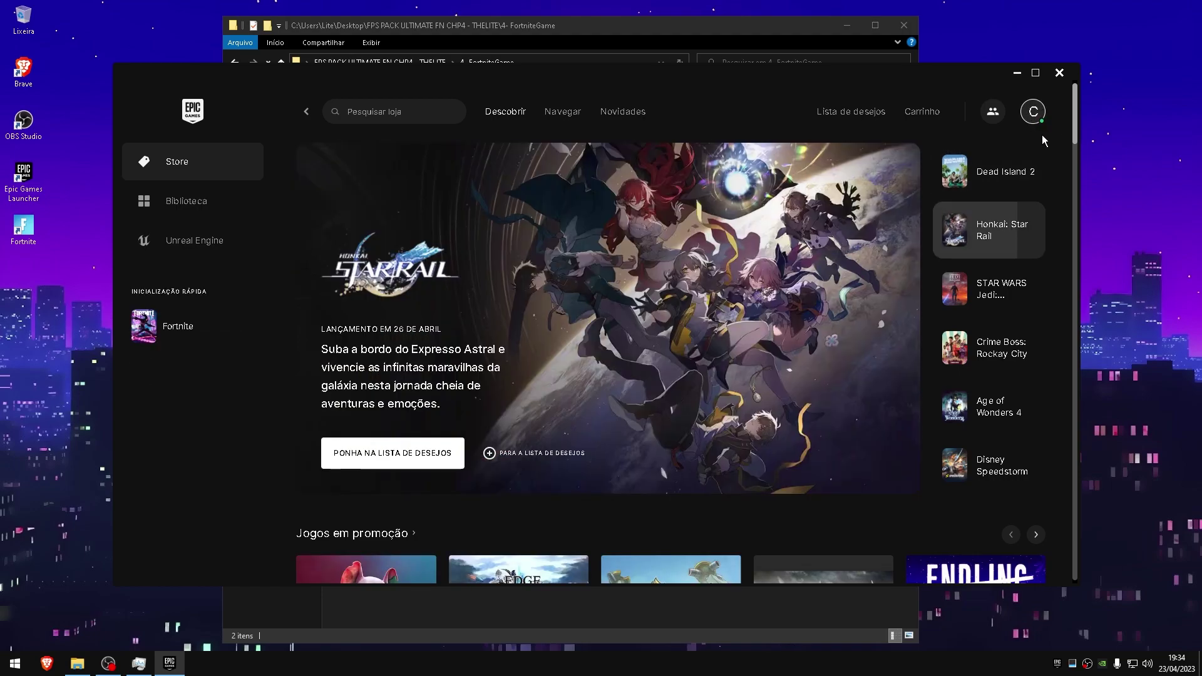
click(1036, 113)
click(854, 304)
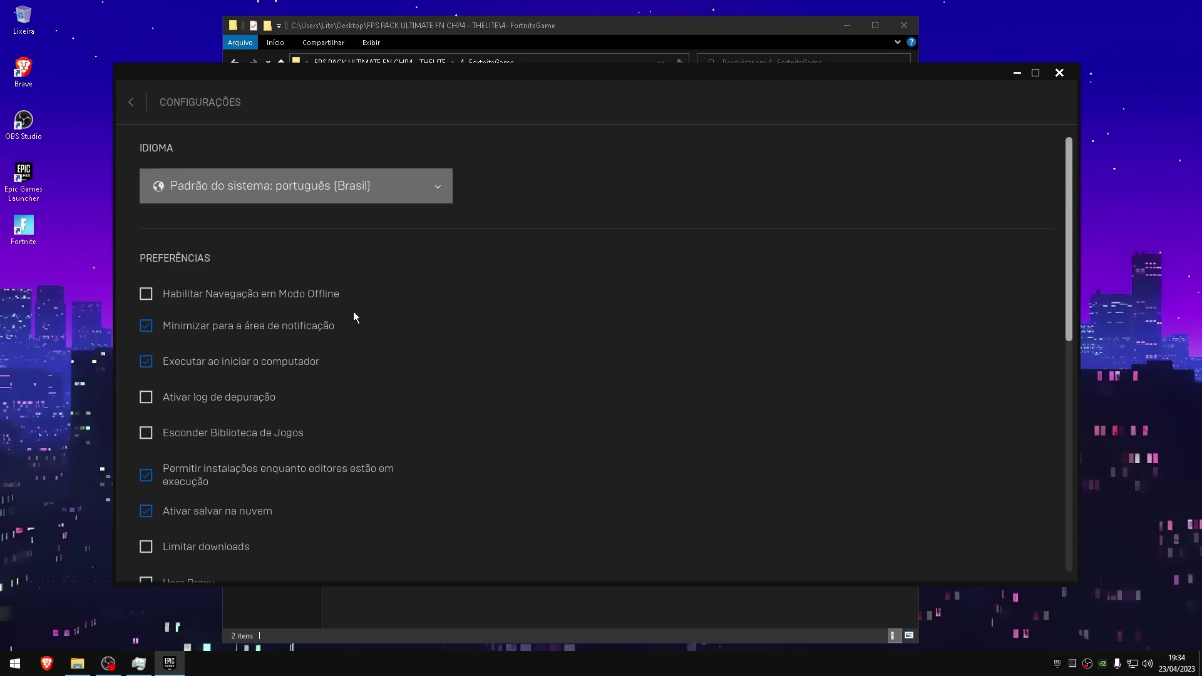
Disable Minimizar para a área de notificação and Executar ao iniciar o computador in the launcher preferences
scroll(353, 316, down, 1)
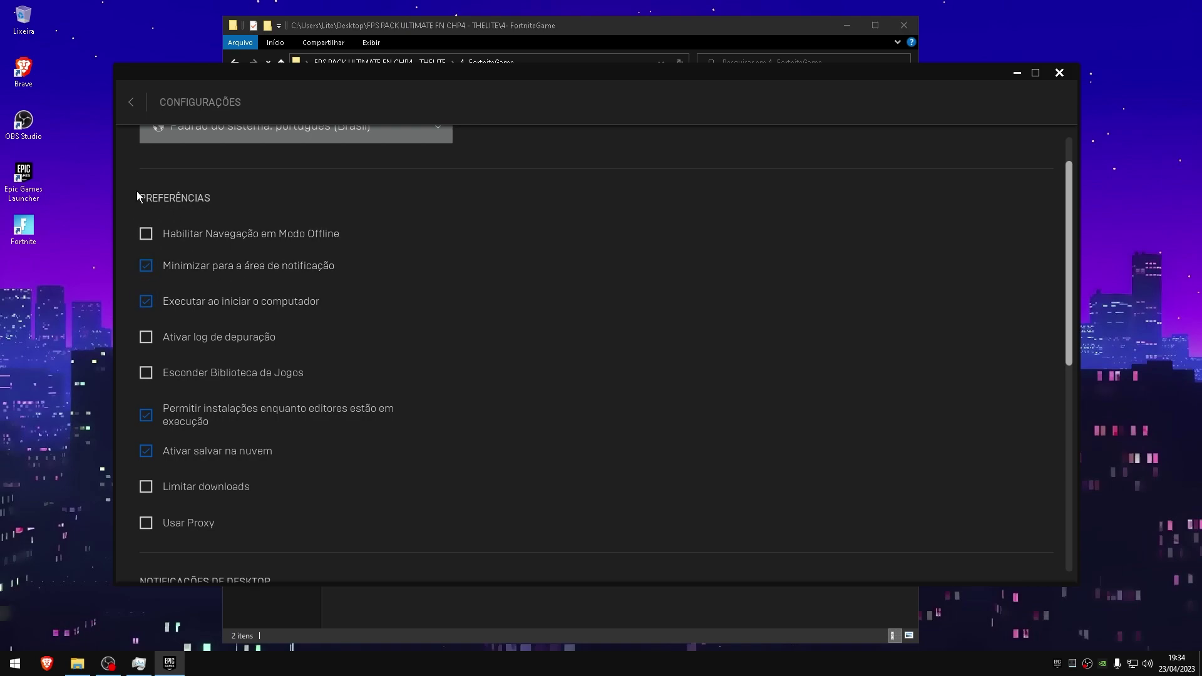
click(211, 272)
click(203, 273)
click(203, 272)
scroll(206, 226, down, 1)
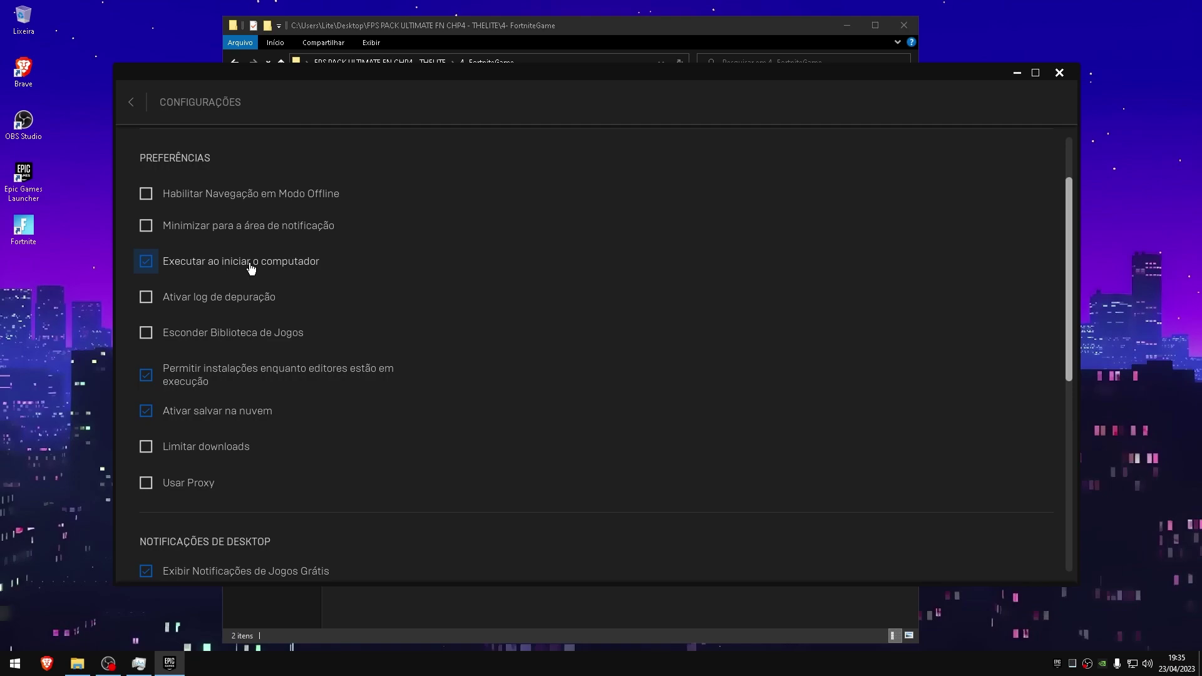
click(181, 267)
scroll(159, 249, down, 1)
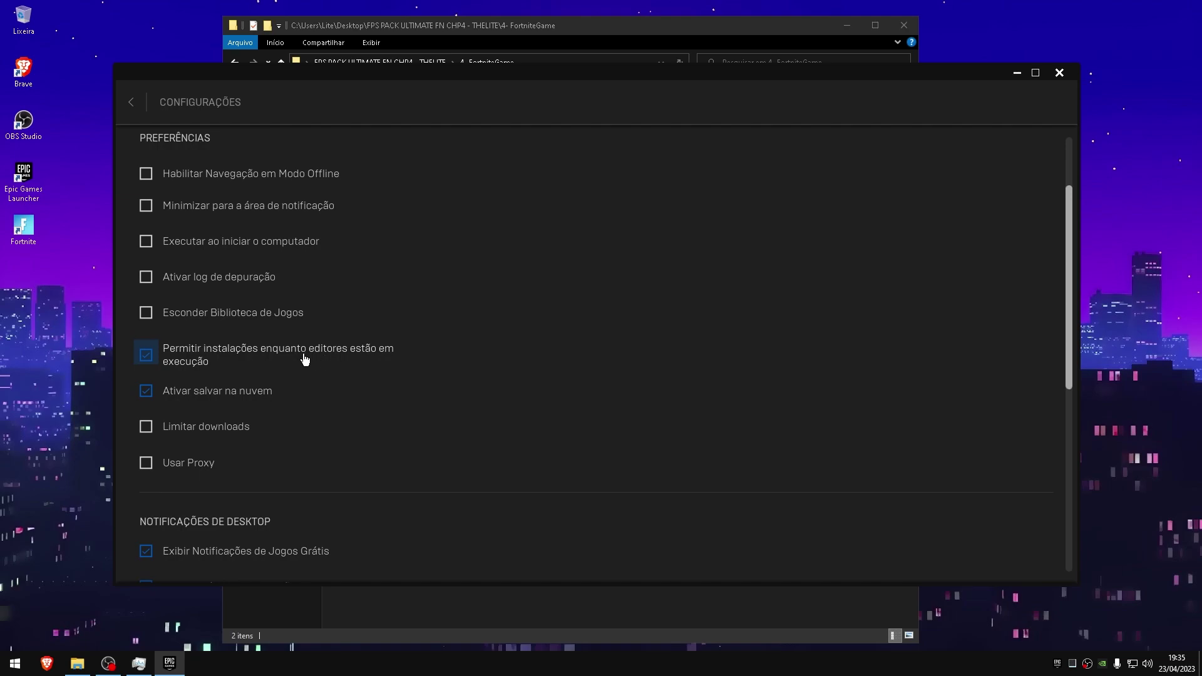
Disable Permitir instalações enquanto editores estão em execução and Ativar salvar na nuvem in the launcher preferences
click(213, 361)
scroll(278, 366, down, 2)
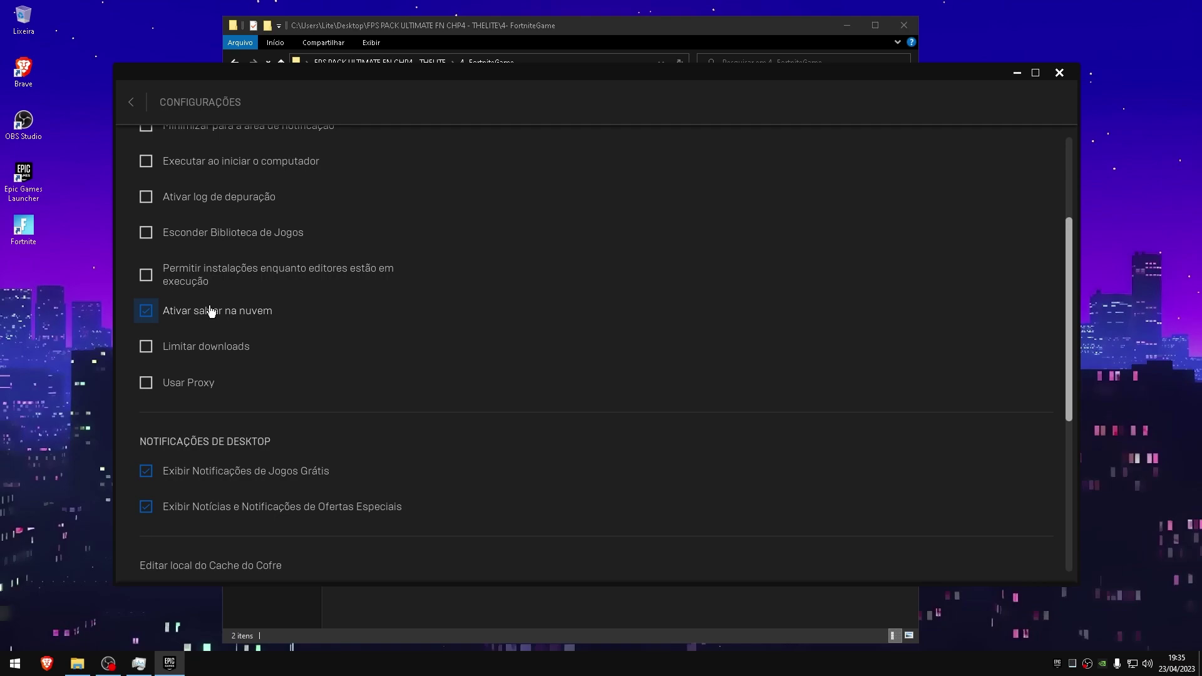
scroll(238, 288, down, 1)
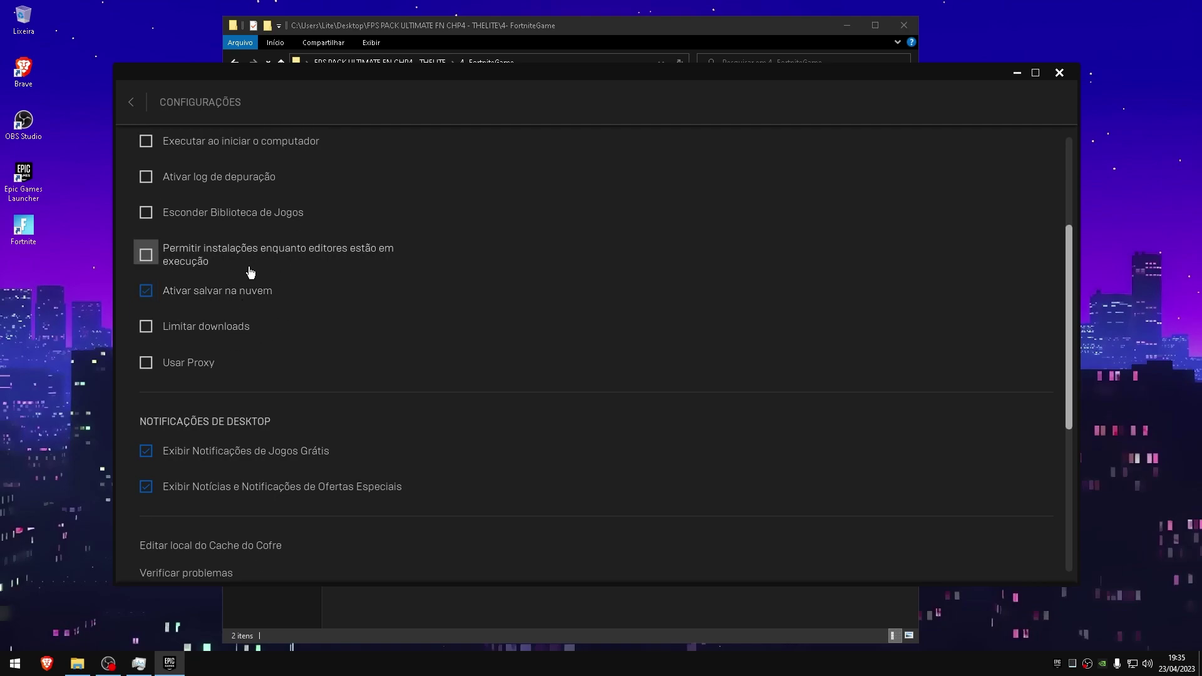
scroll(251, 270, down, 1)
click(250, 270)
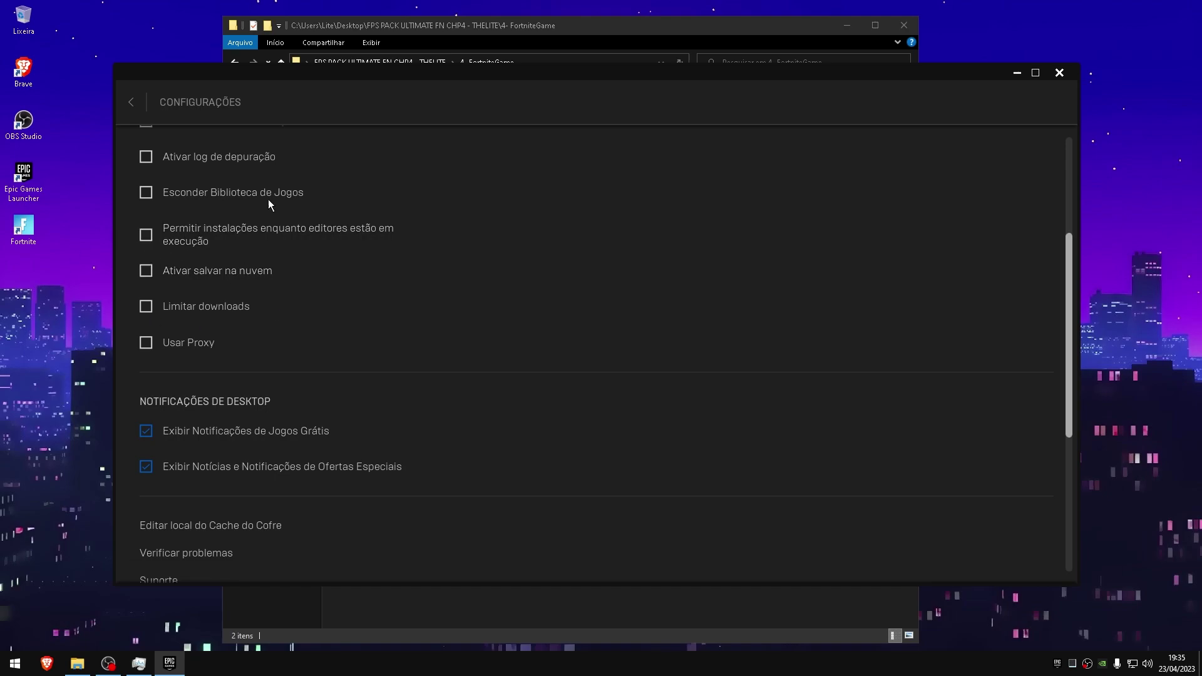
Disable both desktop notification options, for free games and for news and special offers
scroll(254, 267, down, 3)
scroll(253, 267, down, 6)
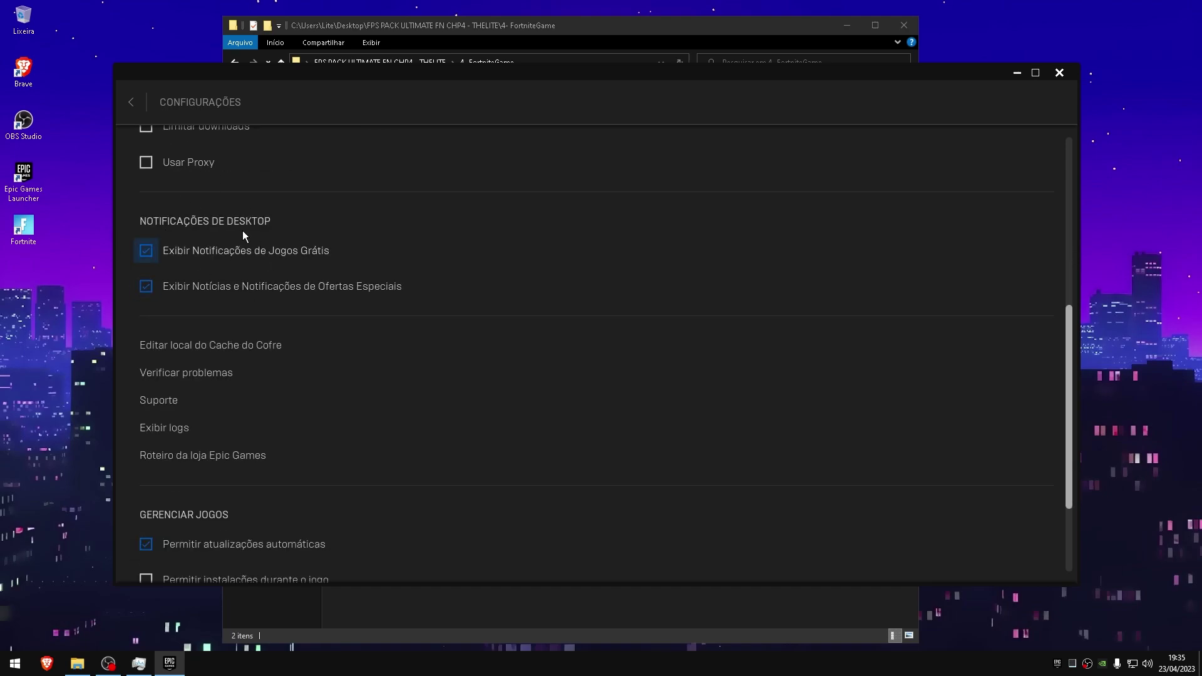
click(169, 252)
click(207, 286)
scroll(263, 229, down, 4)
scroll(332, 271, up, 2)
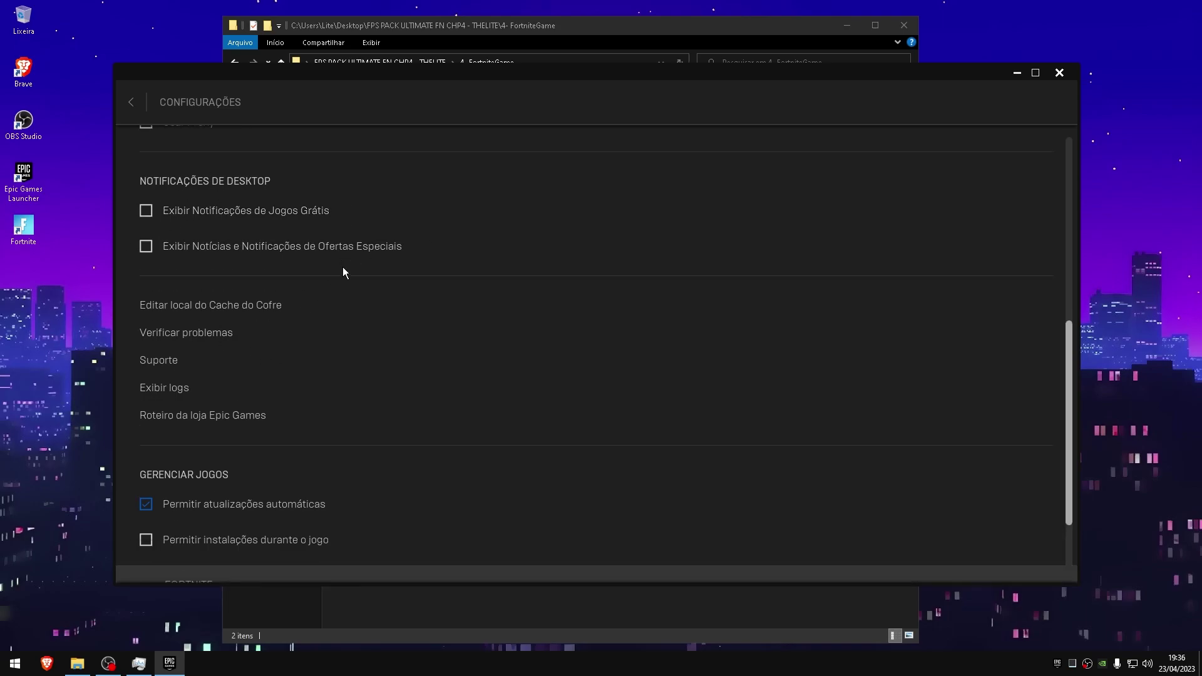
Expand the Fortnite entry under Gerenciar Jogos and enable Argumentos adicionais da linha de comando
scroll(392, 269, down, 6)
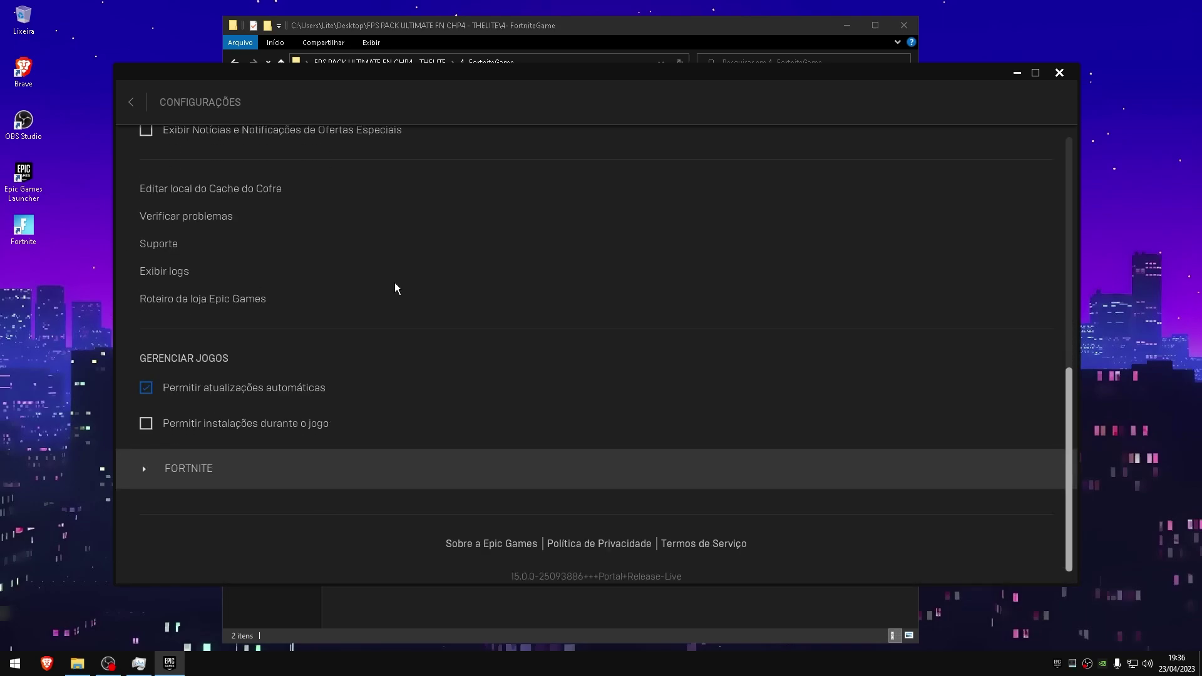
scroll(395, 288, up, 5)
scroll(355, 235, down, 5)
click(190, 479)
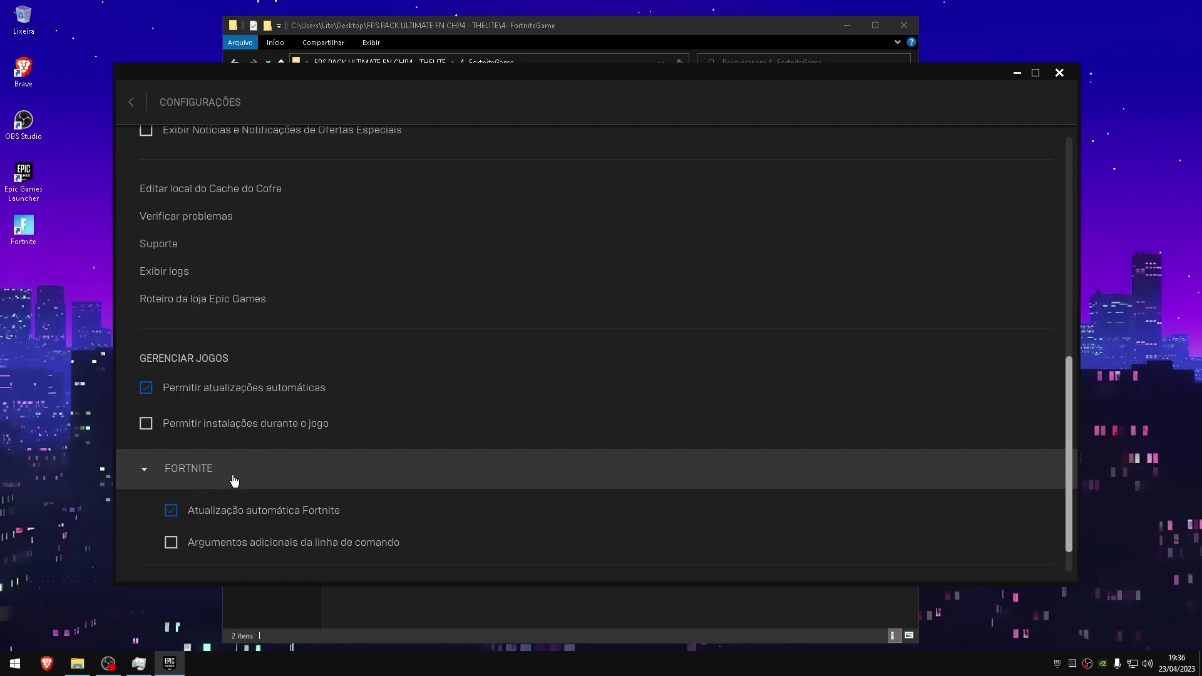
scroll(291, 485, down, 3)
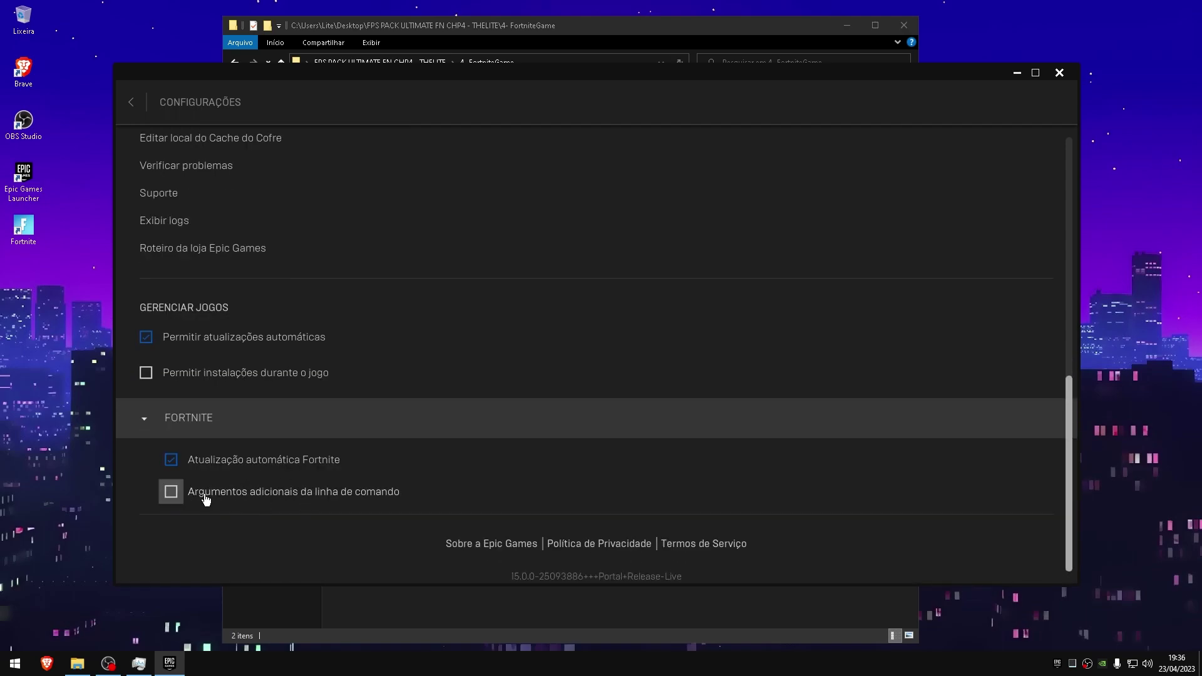
click(267, 499)
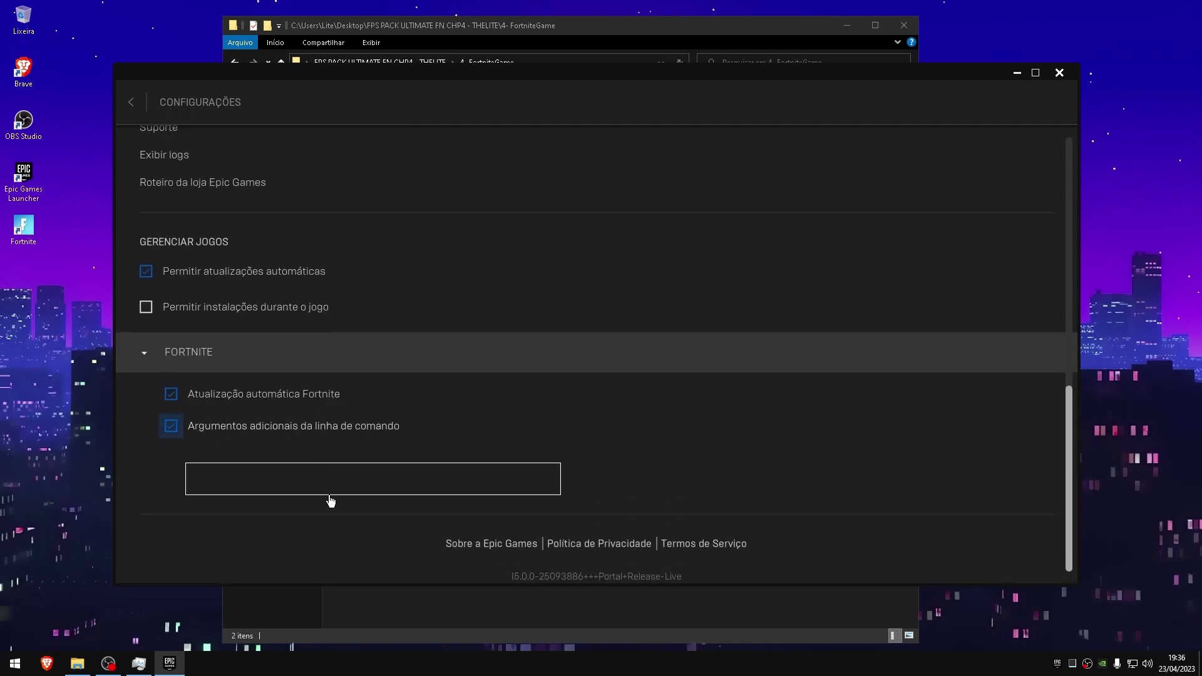
Switch to File Explorer and open Guide Boost Fortnite.txt from the 4- FortniteGame folder to find the Fortnite command line
click(423, 610)
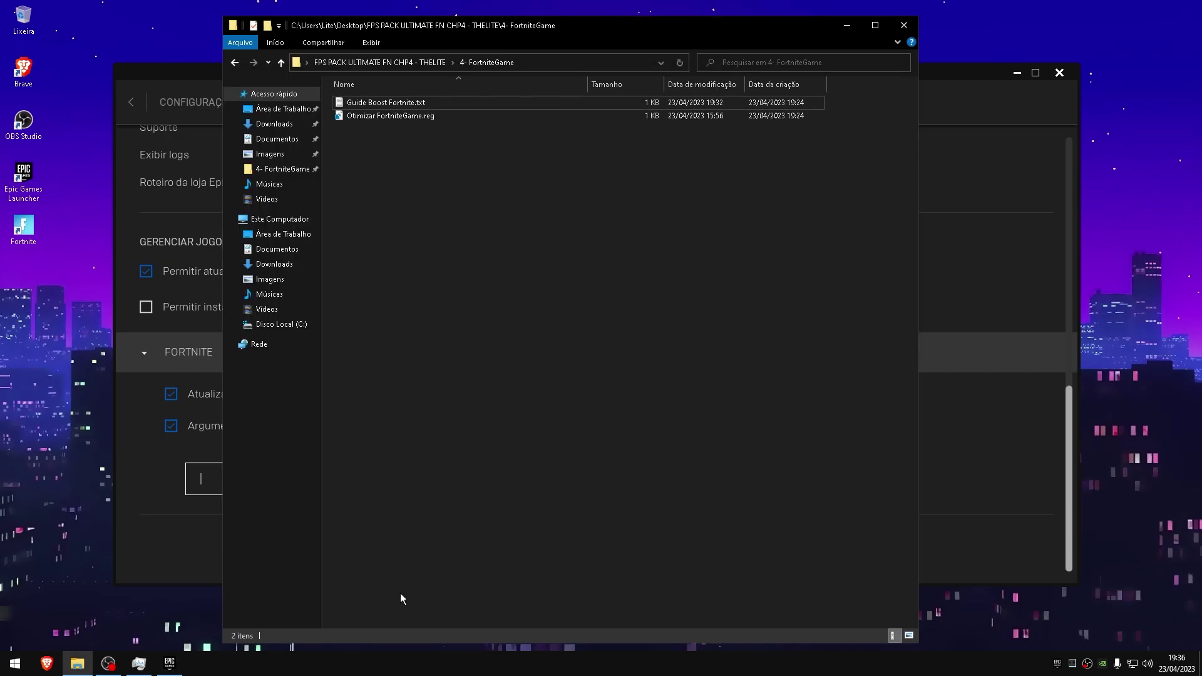
click(392, 104)
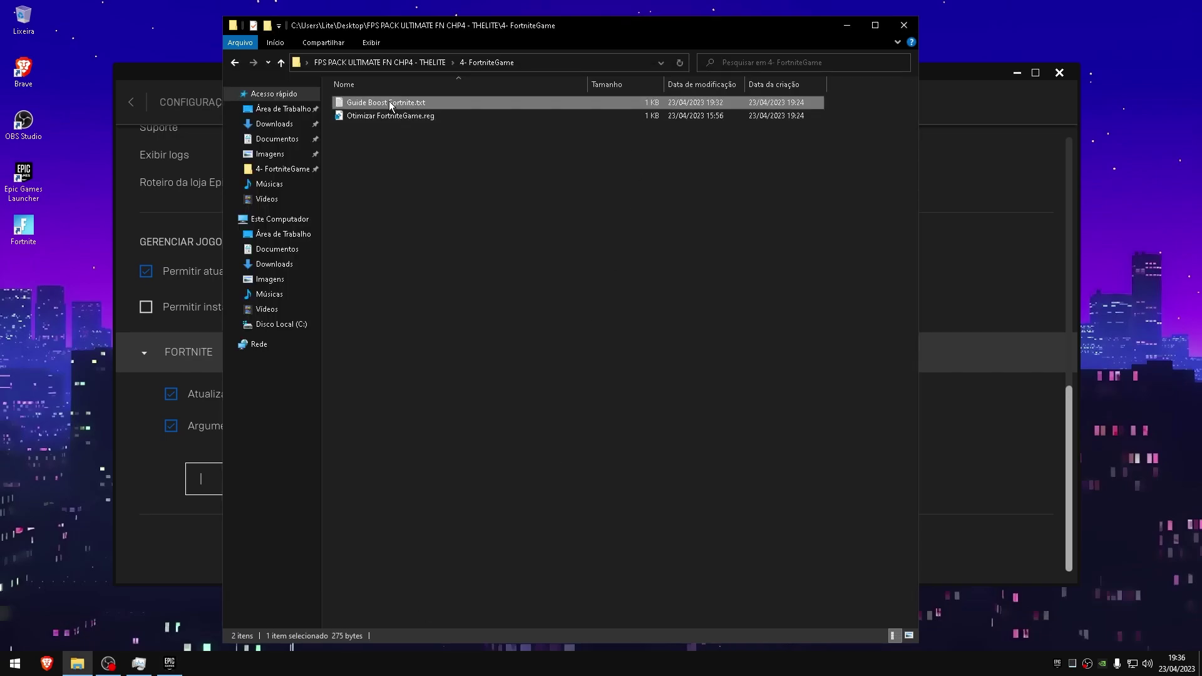
double_click(388, 102)
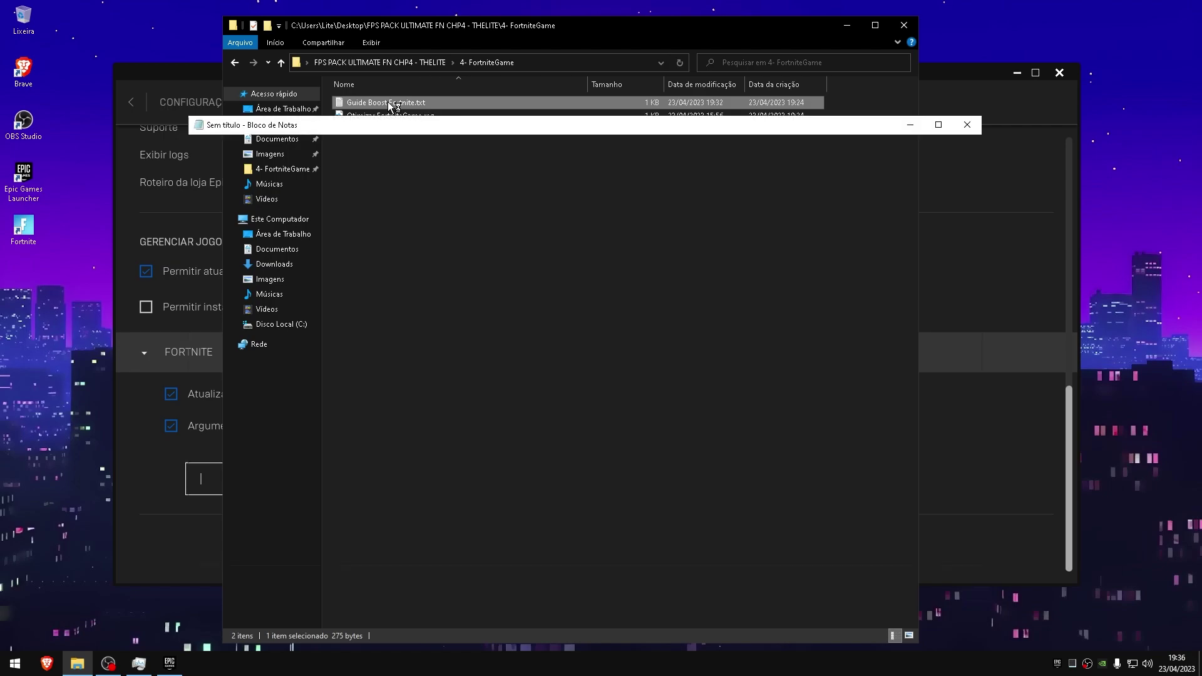
drag(201, 177, 826, 175)
click(826, 176)
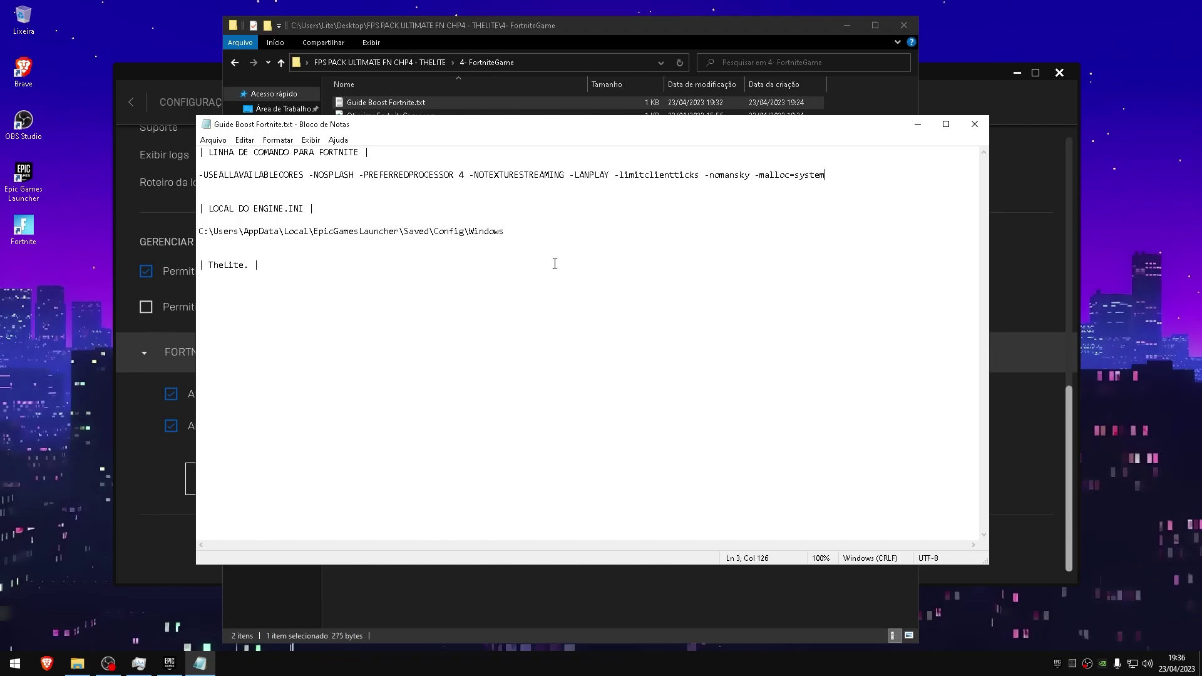
Select the number after -PREFERREDPROCESSOR in the command line and examine the CPU performance details in Task Manager
click(462, 175)
mouse_move(457, 175)
mouse_down()
mouse_move(825, 175)
mouse_move(459, 175)
mouse_up()
drag(363, 176, 459, 176)
text(1)
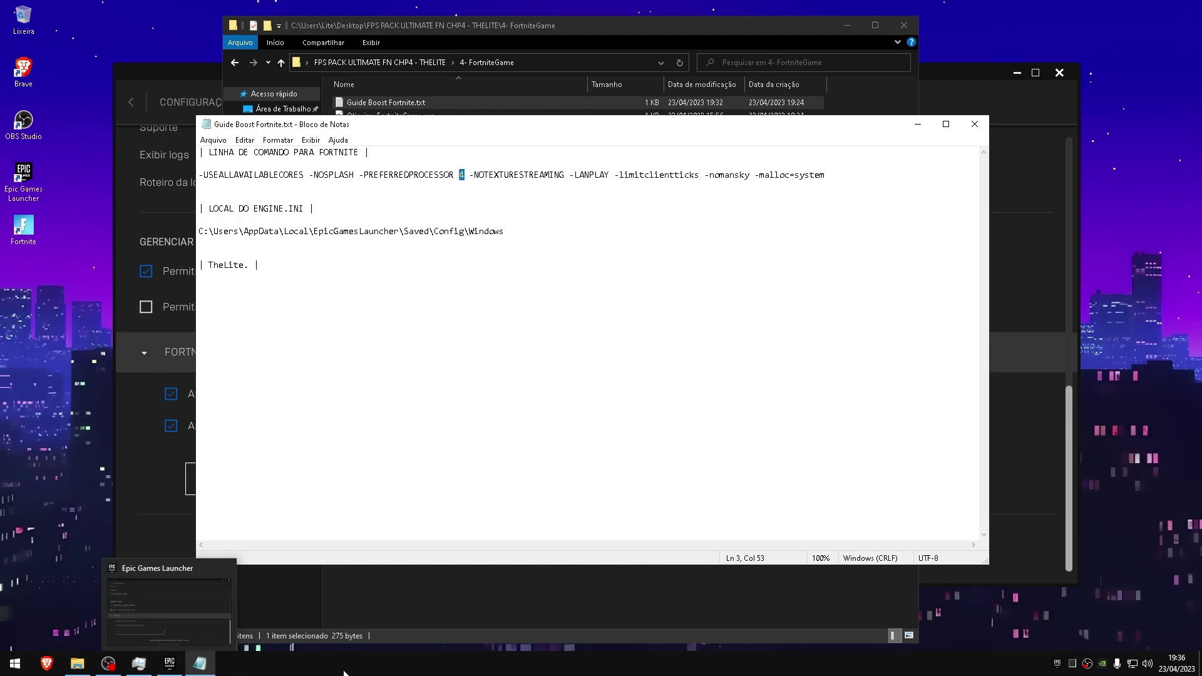
right_click(512, 668)
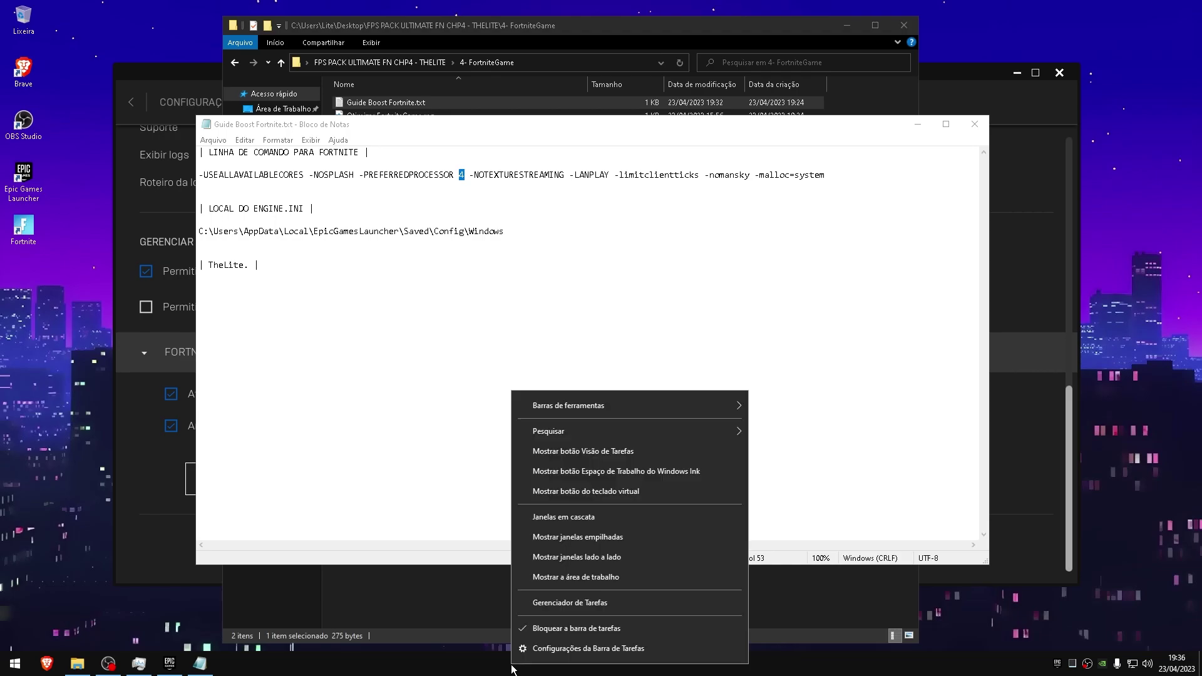
click(553, 603)
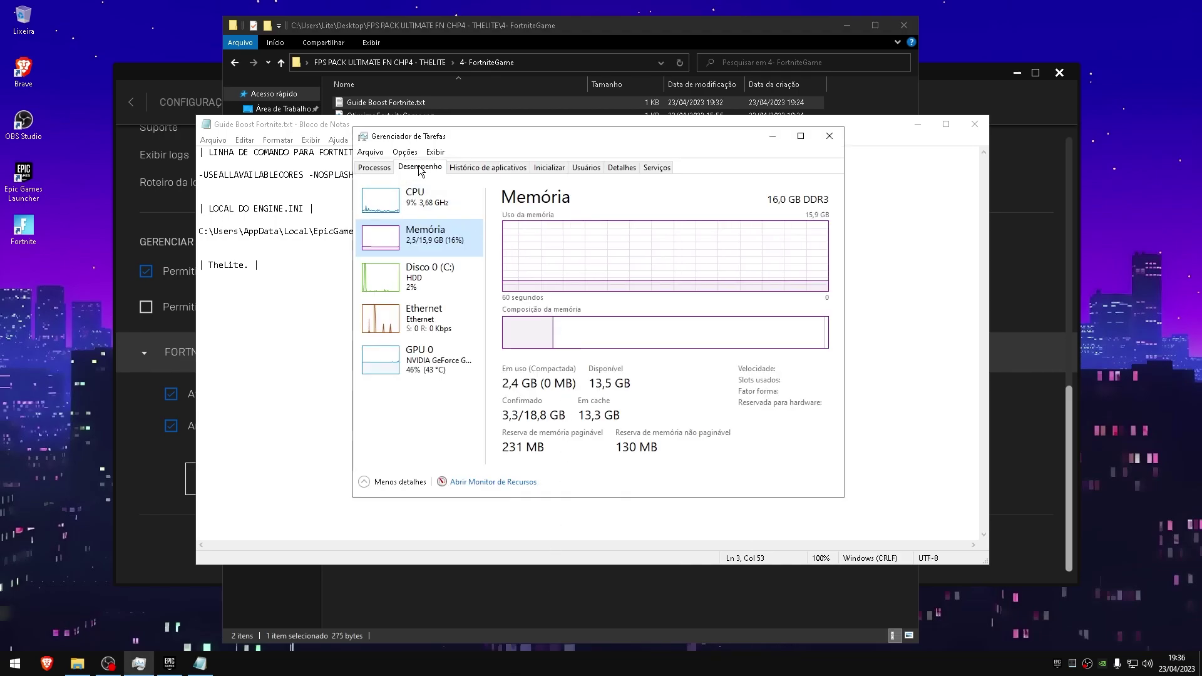
click(433, 204)
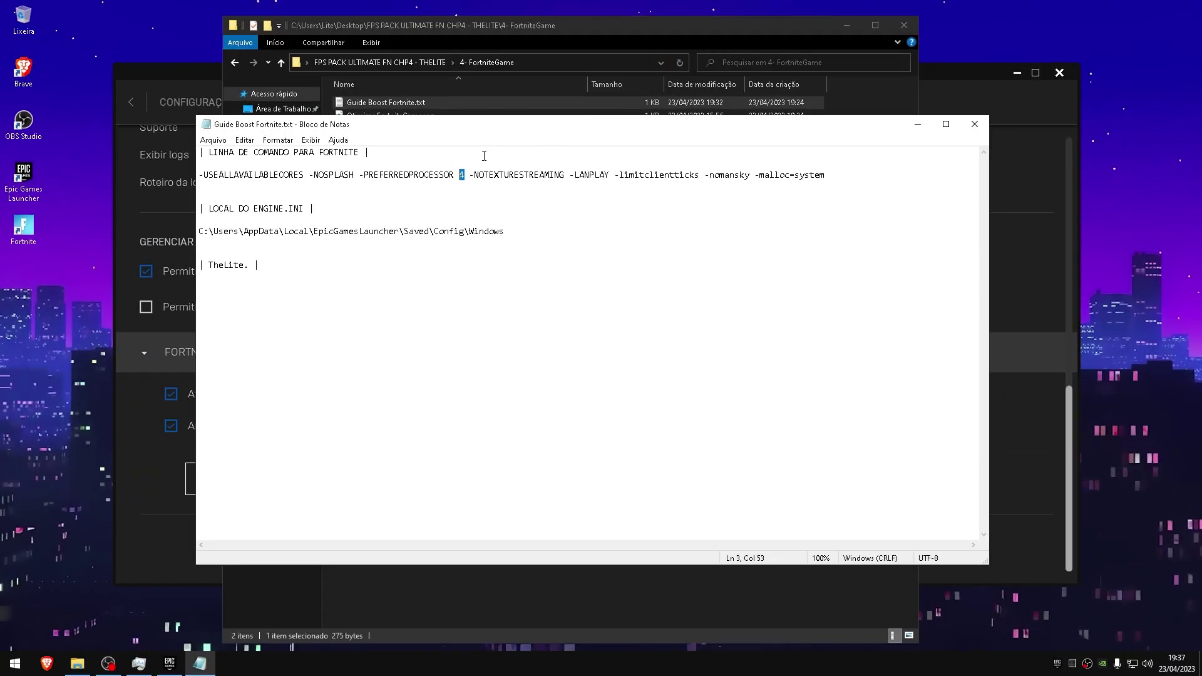
Try 12 as the -PREFERREDPROCESSOR value in the Fortnite command line and restore it to 4
text(12)
key(BackSpace)
key(BackSpace)
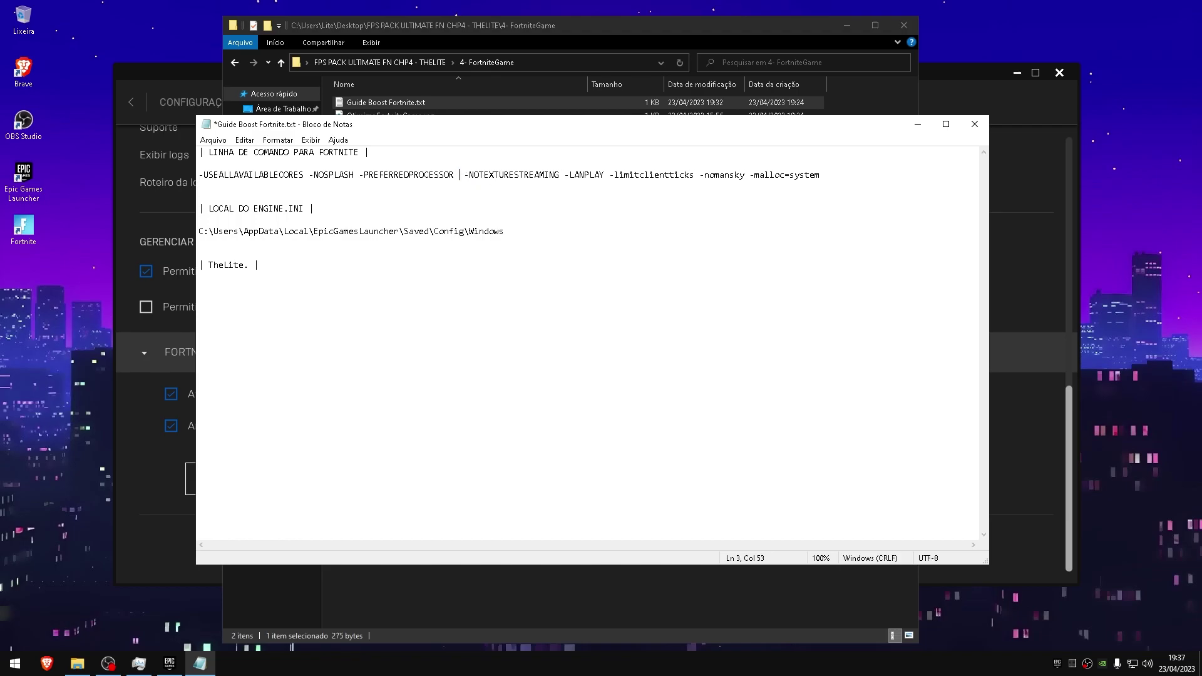
text(4)
Copy the full Fortnite command line from the text file into the launcher's additional command-line arguments for Fortnite, and close both windows
drag(832, 175, 198, 175)
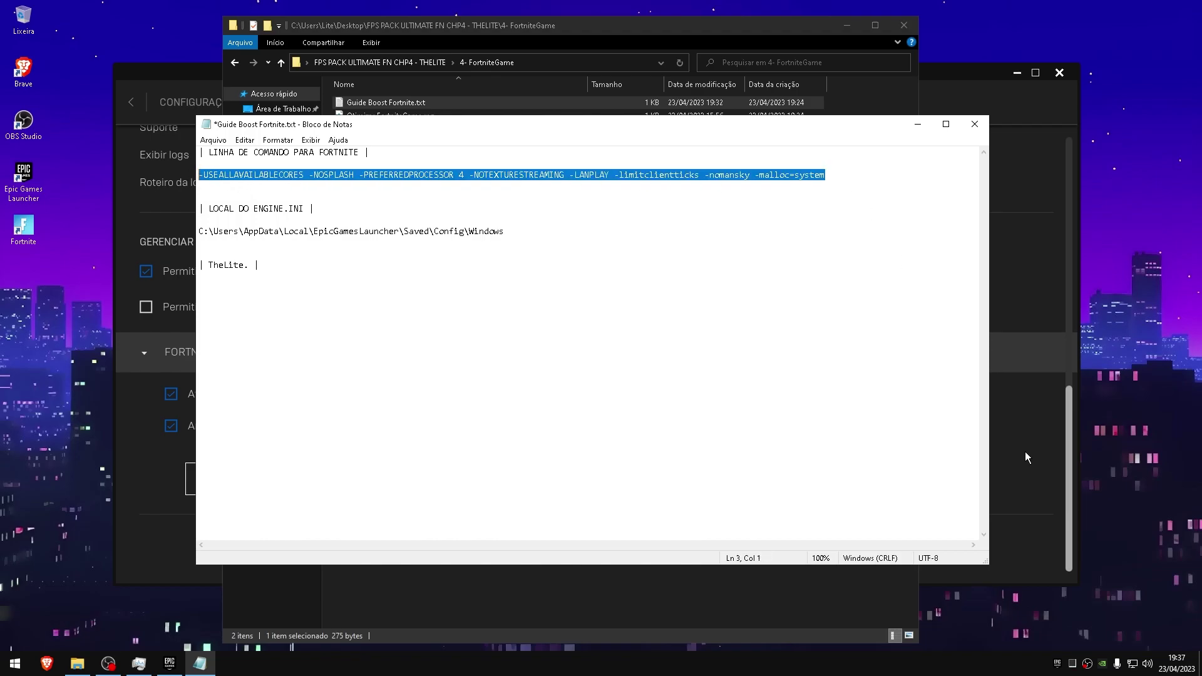
click(200, 102)
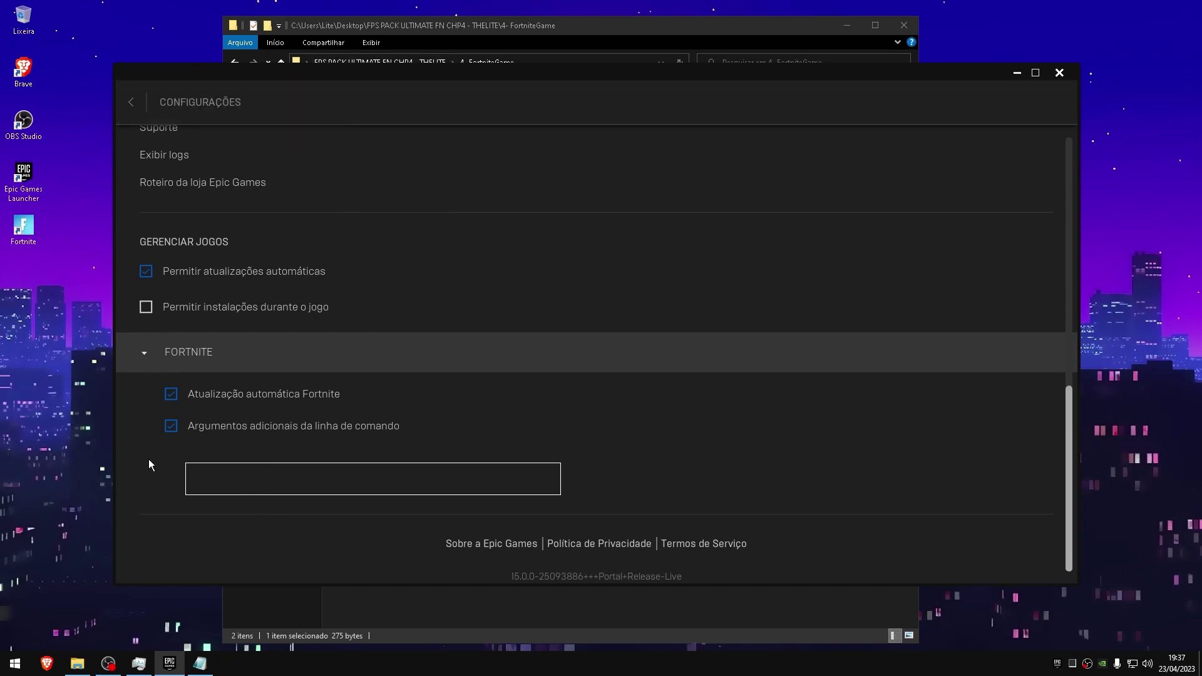
key(ctrl+v)
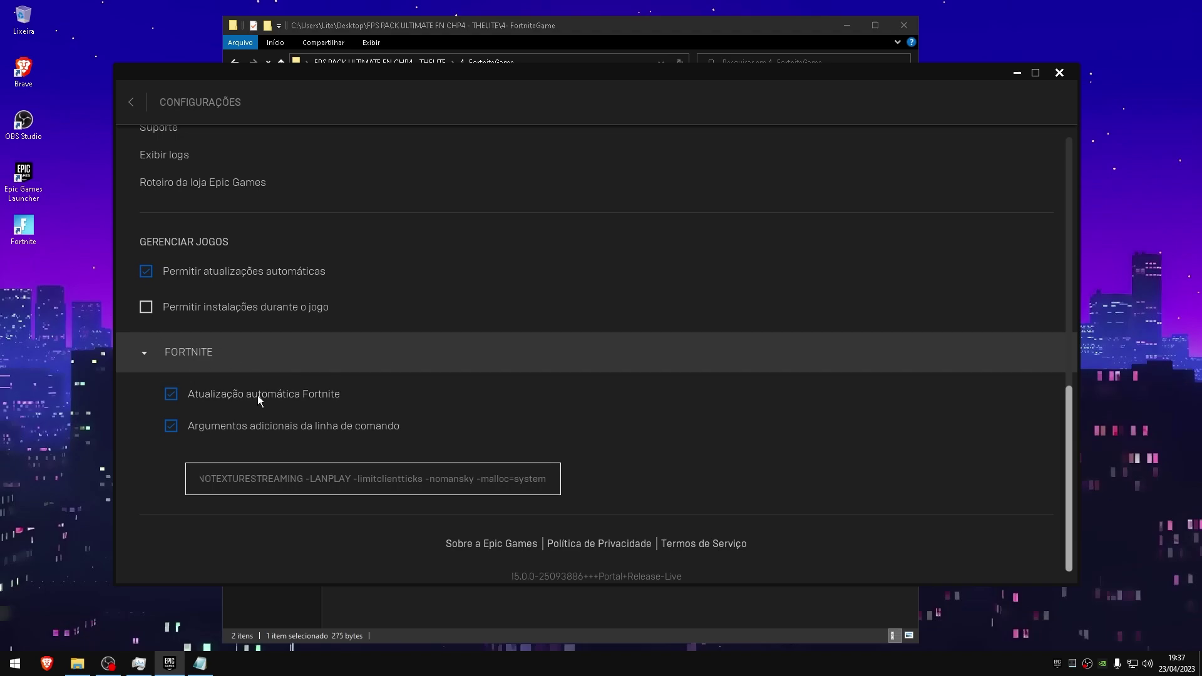
click(240, 352)
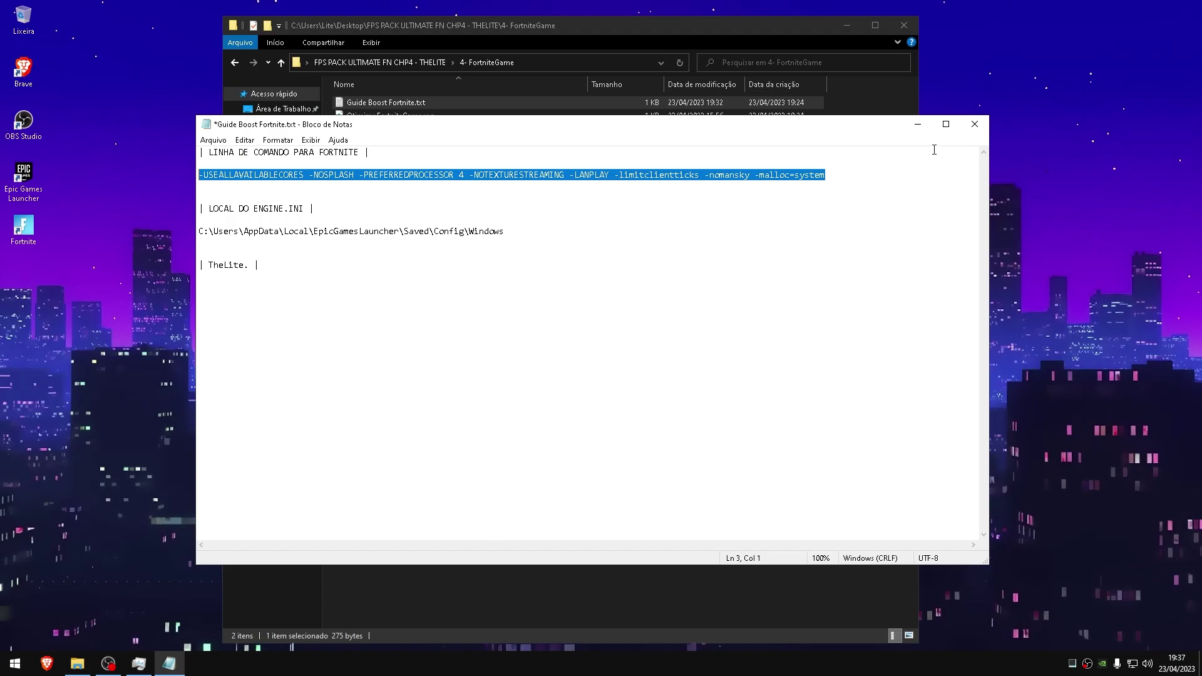
click(974, 124)
Merge Otimizar FortniteGame.reg from the 4- FortniteGame folder into the registry, accepting the confirmation prompts
click(424, 116)
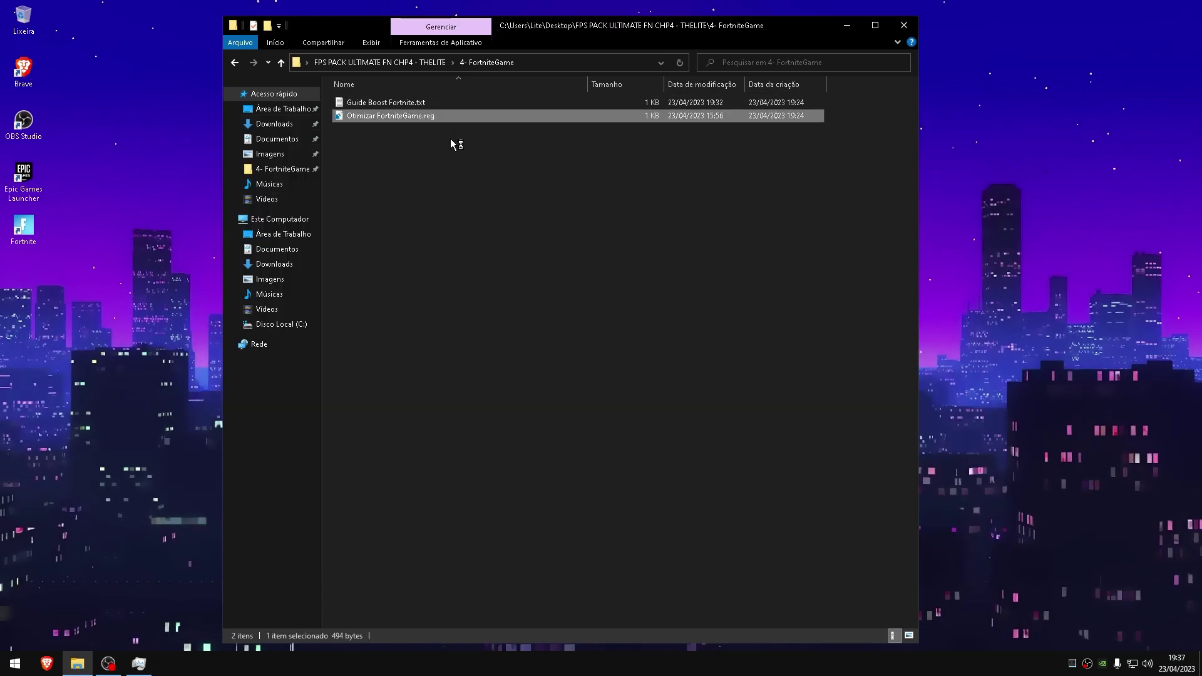
drag(408, 117, 441, 116)
double_click(441, 116)
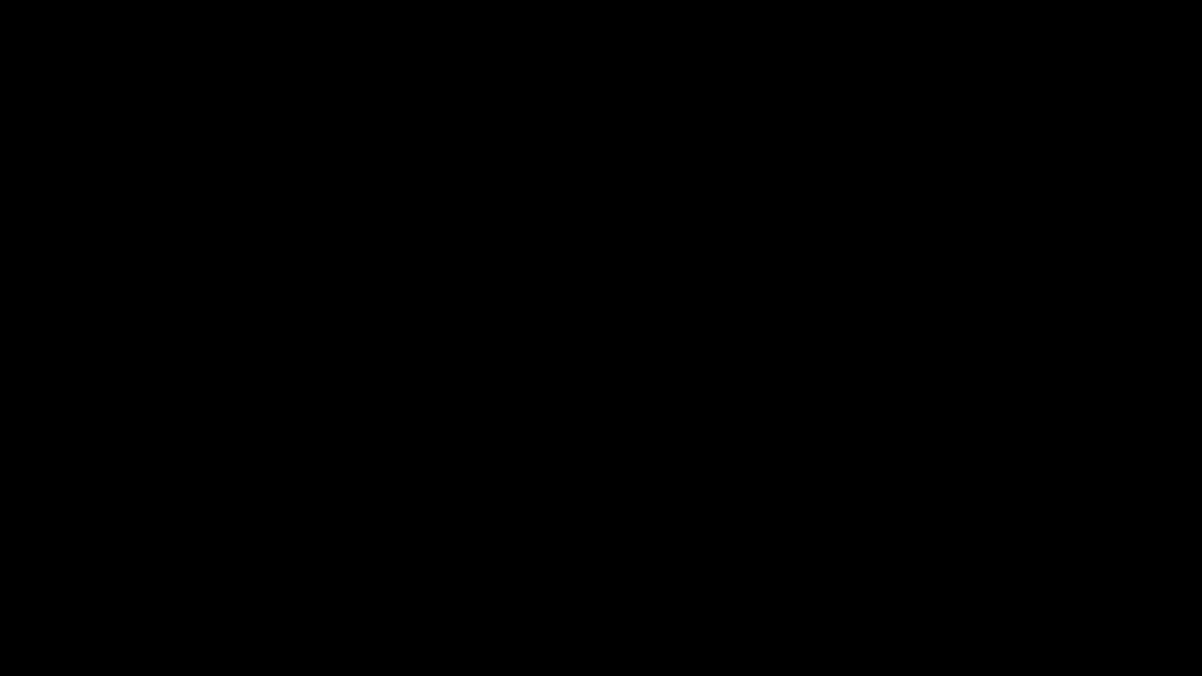
key(alt+s)
click(740, 334)
drag(635, 290, 359, 118)
drag(376, 116, 427, 67)
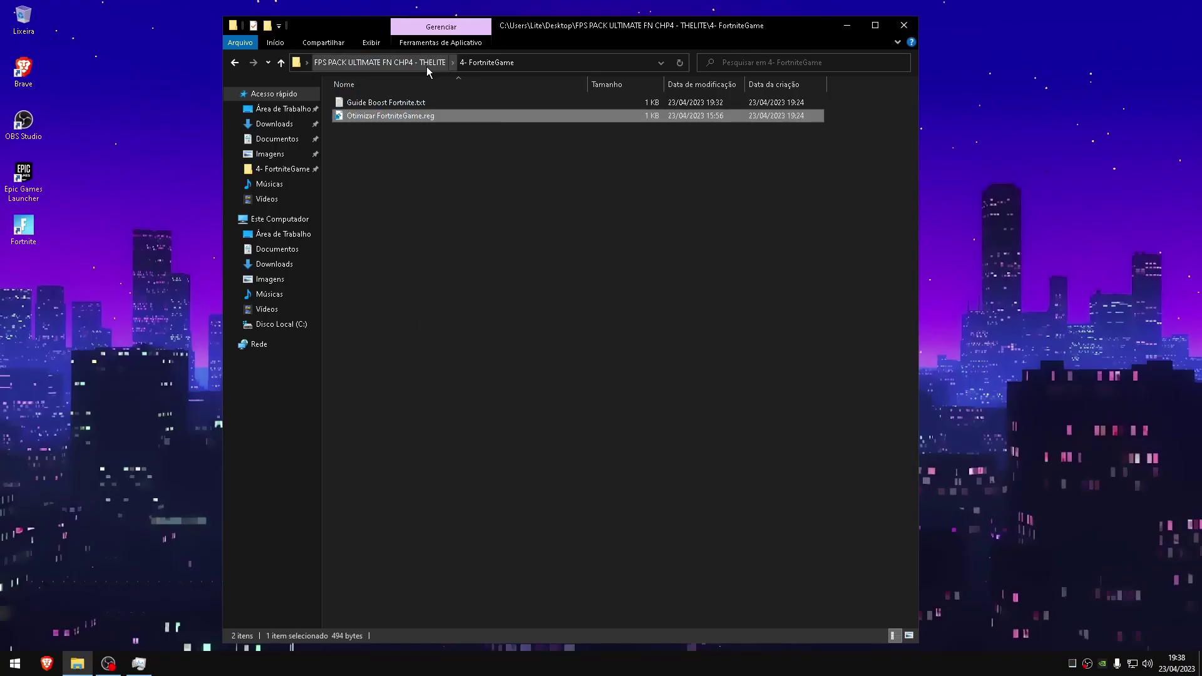
Return to the FPS PACK ULTIMATE FN CHP4 - THELITE folder and open its 5- Limpeza de Cache folder
click(426, 65)
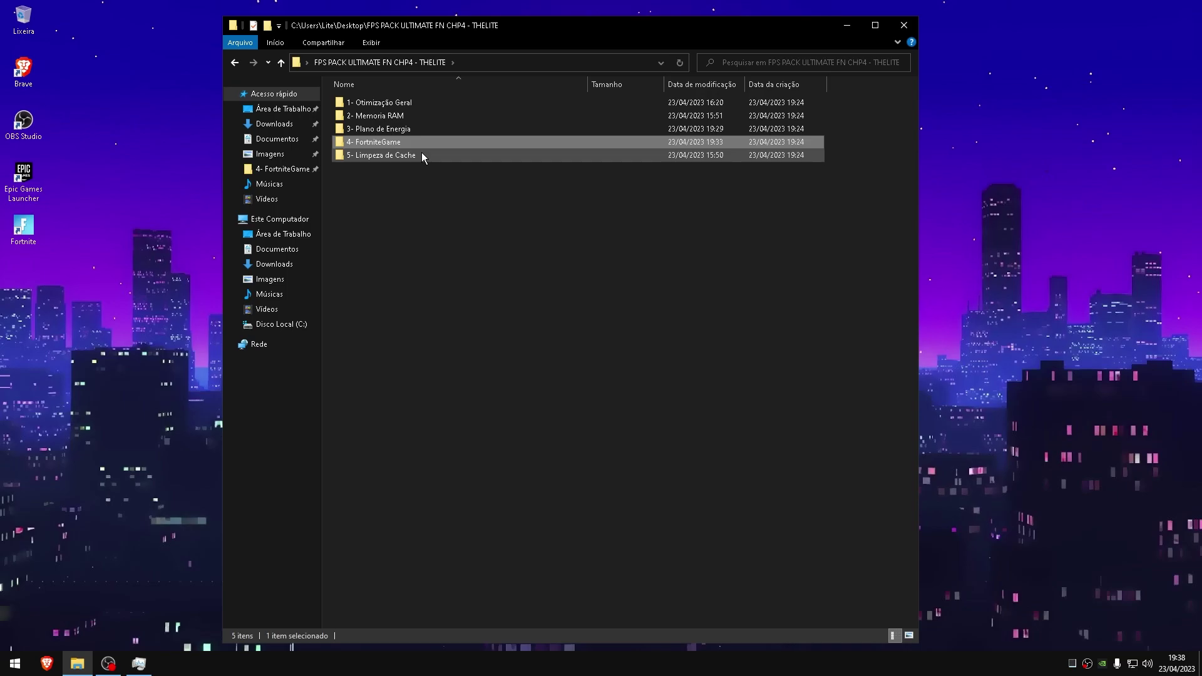
drag(422, 154, 387, 168)
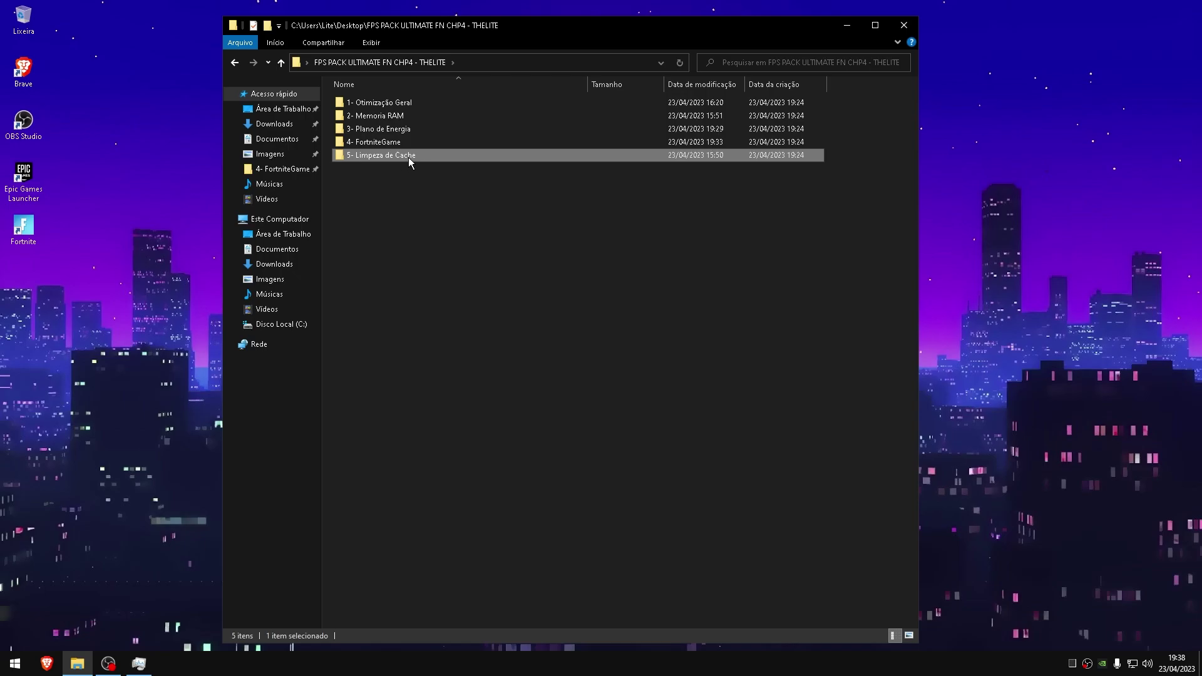
double_click(408, 157)
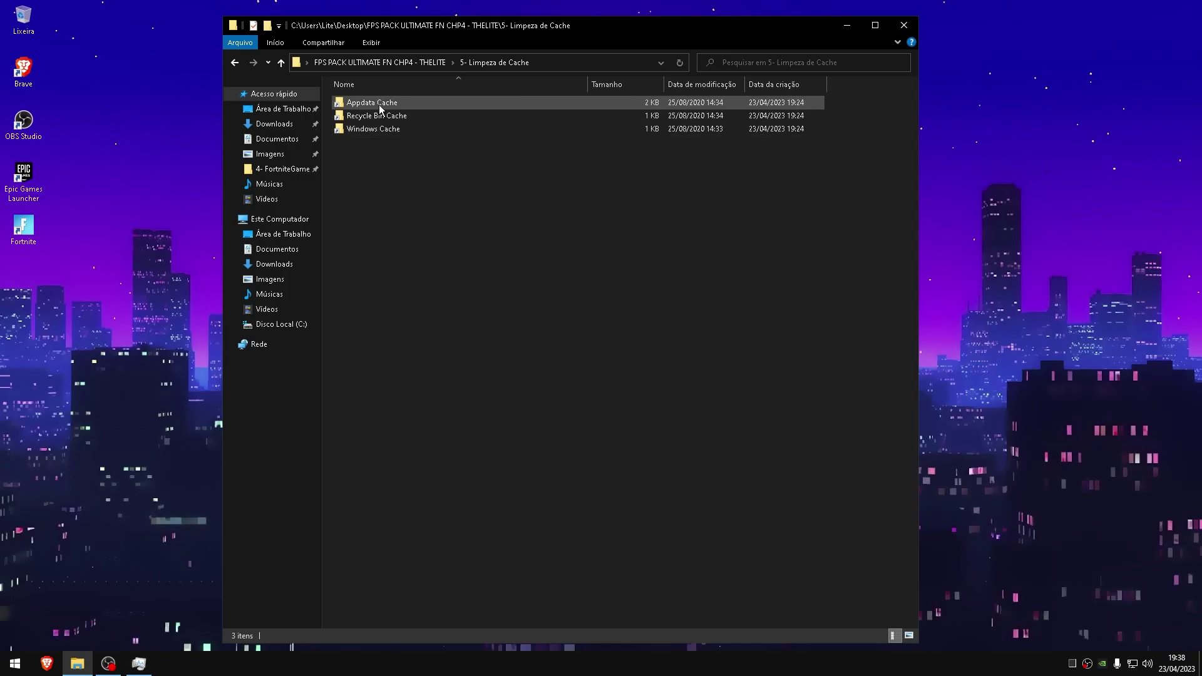
drag(387, 108, 460, 199)
click(460, 199)
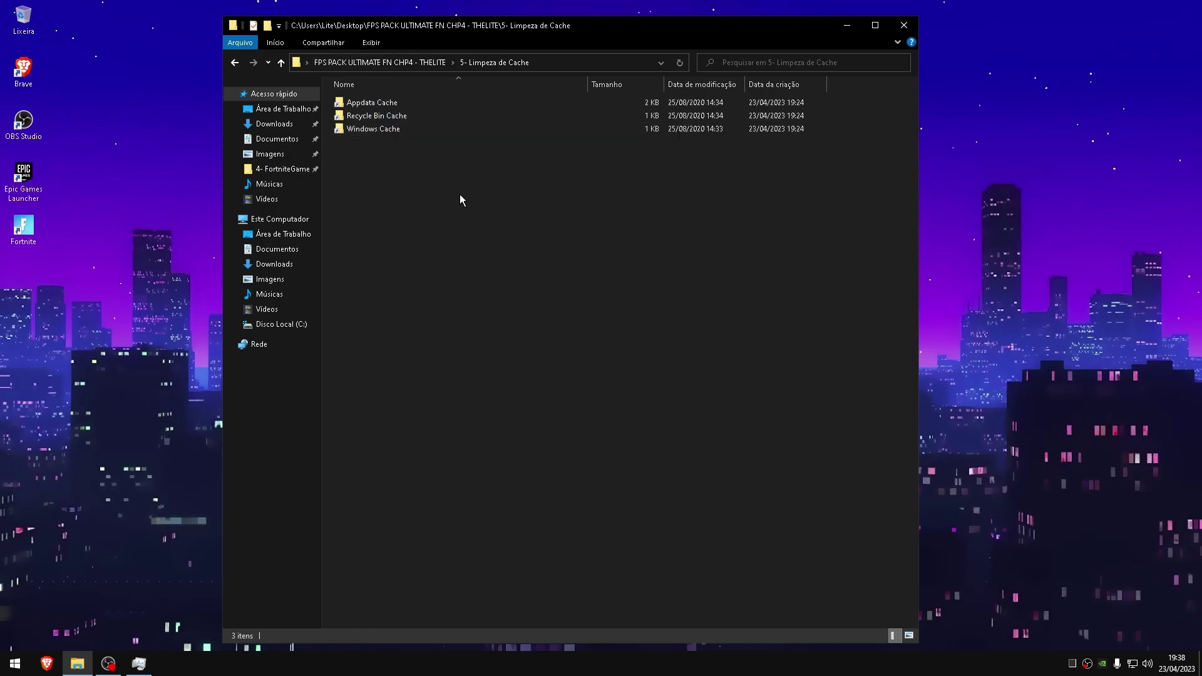
Open the Appdata Cache shortcut and delete every file and folder in the AppData\Local\Temp folder
click(396, 109)
double_click(411, 106)
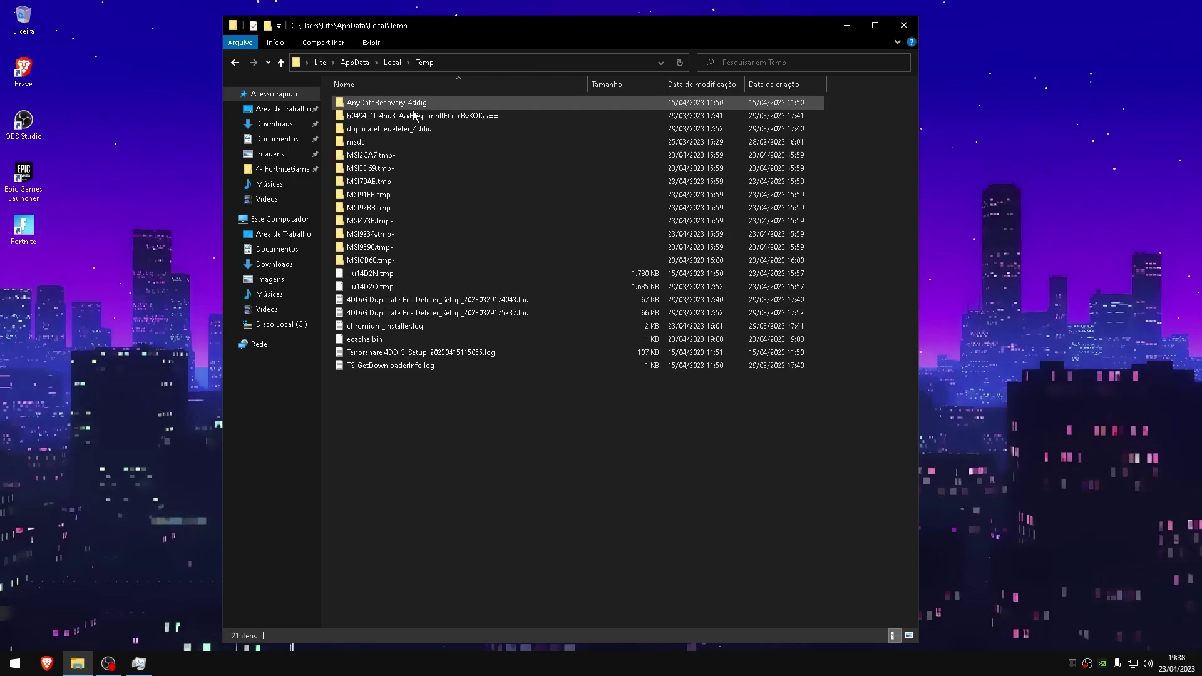
click(484, 247)
key(ctrl+a)
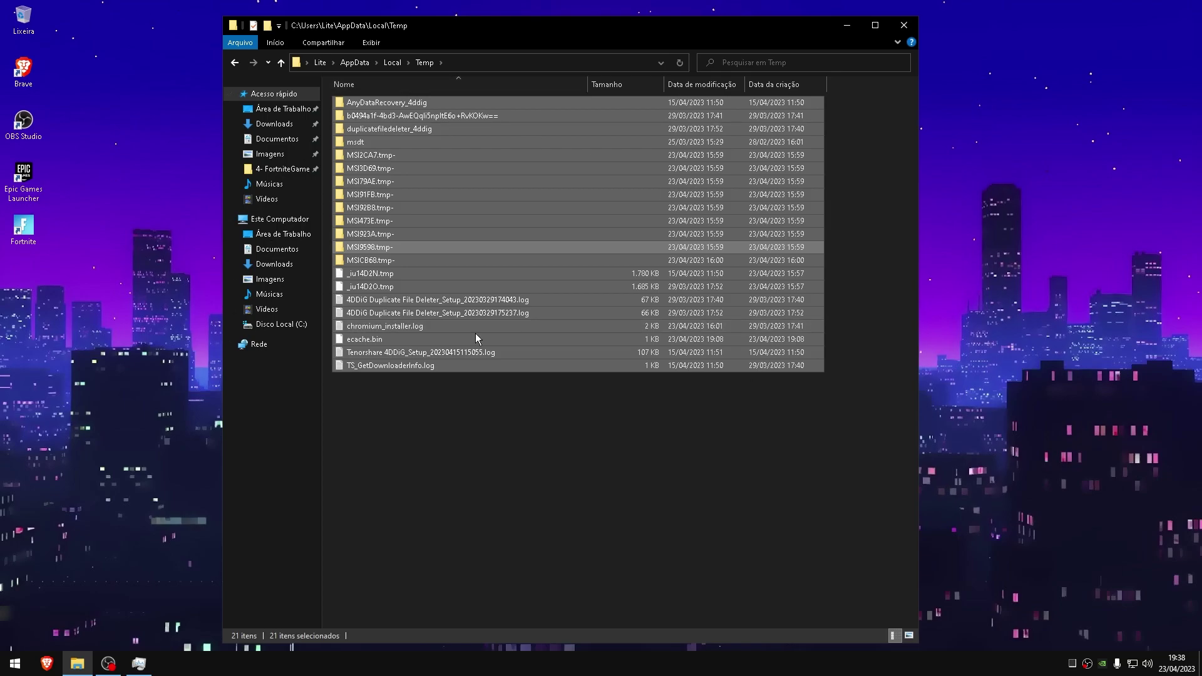
click(584, 464)
key(ctrl+a)
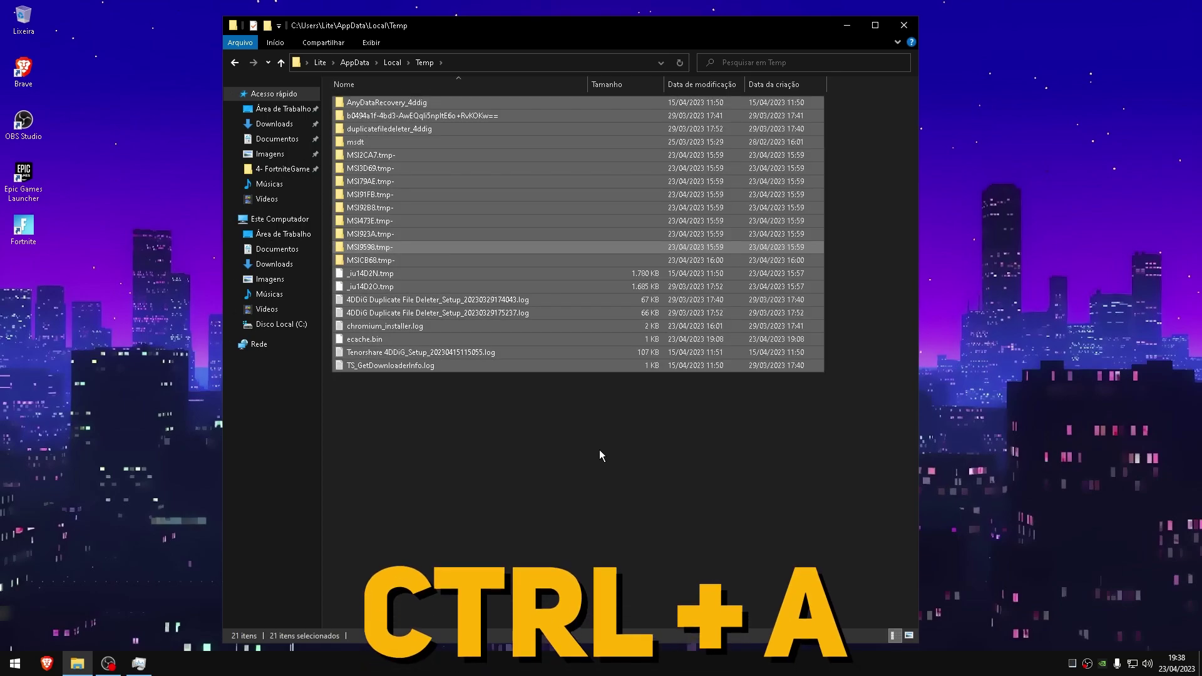
key(Delete)
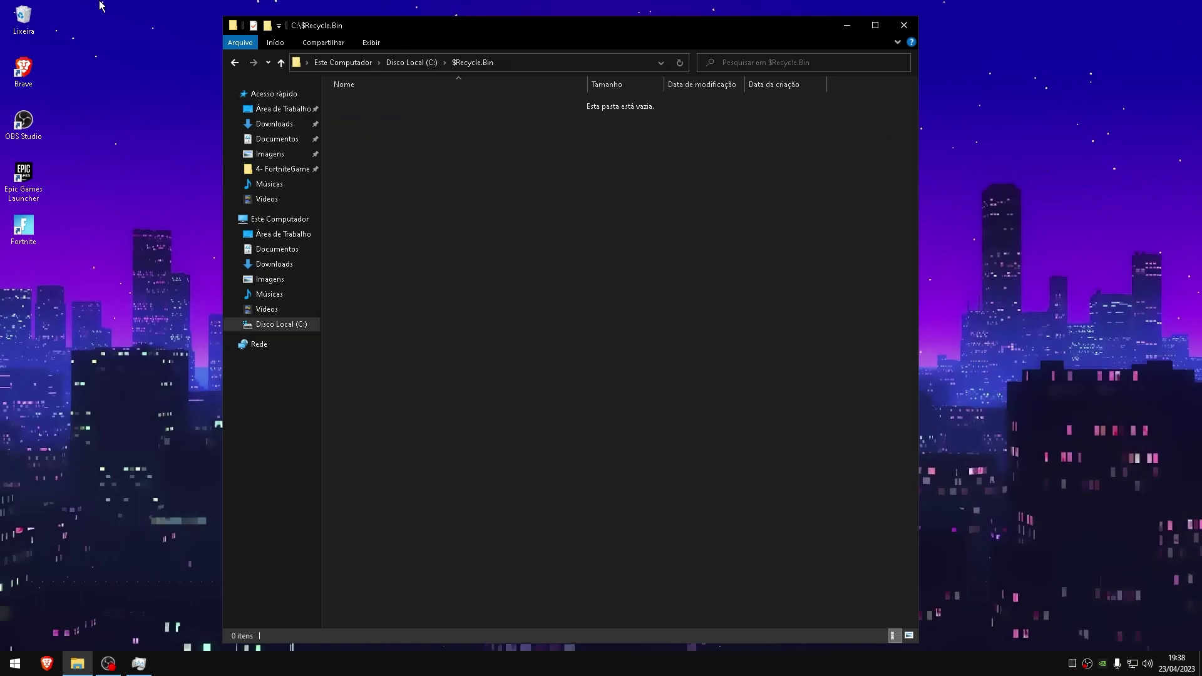
Finish with the $Recycle.Bin cache folder and return to the 5- Limpeza de Cache folder
right_click(467, 164)
click(514, 216)
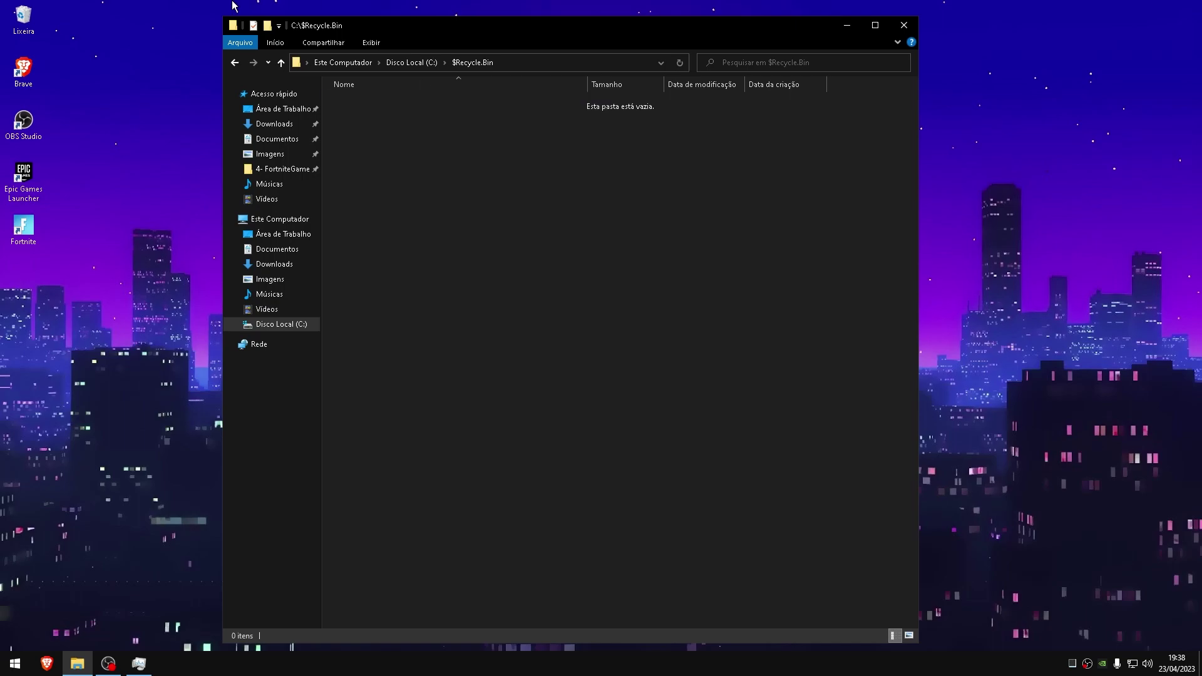
click(429, 64)
double_click(467, 142)
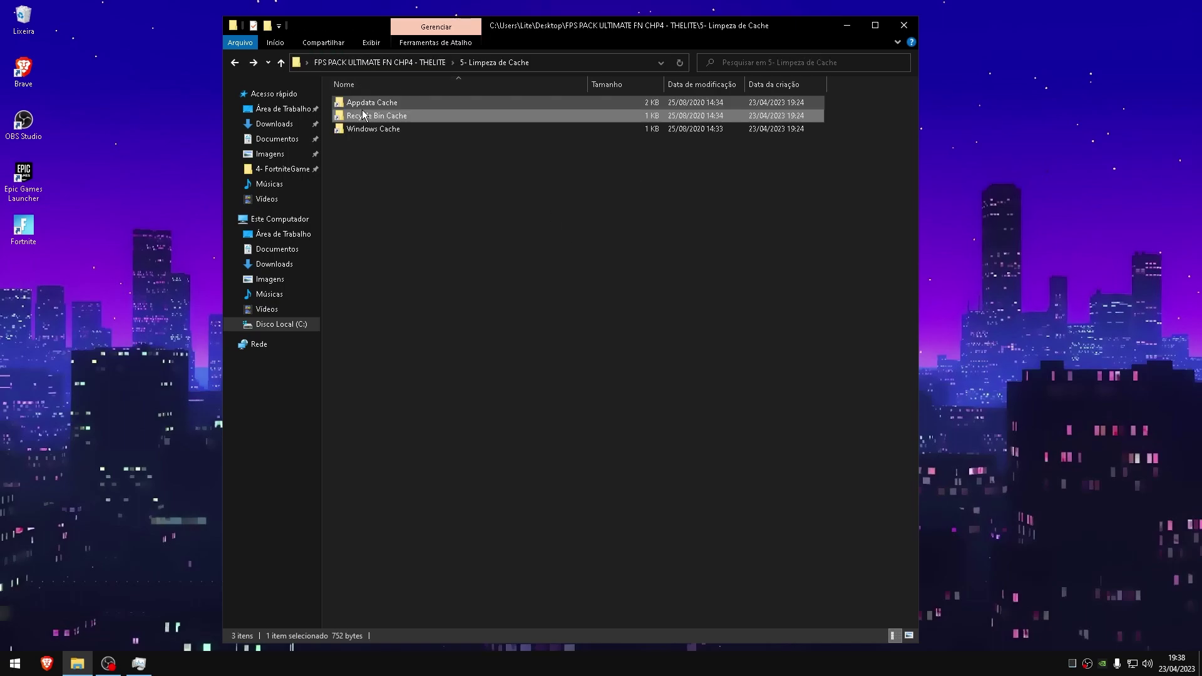
Open the Windows Cache shortcut, granting folder access, delete all contents of C:\Windows\Temp, and close the window
click(370, 132)
double_click(370, 132)
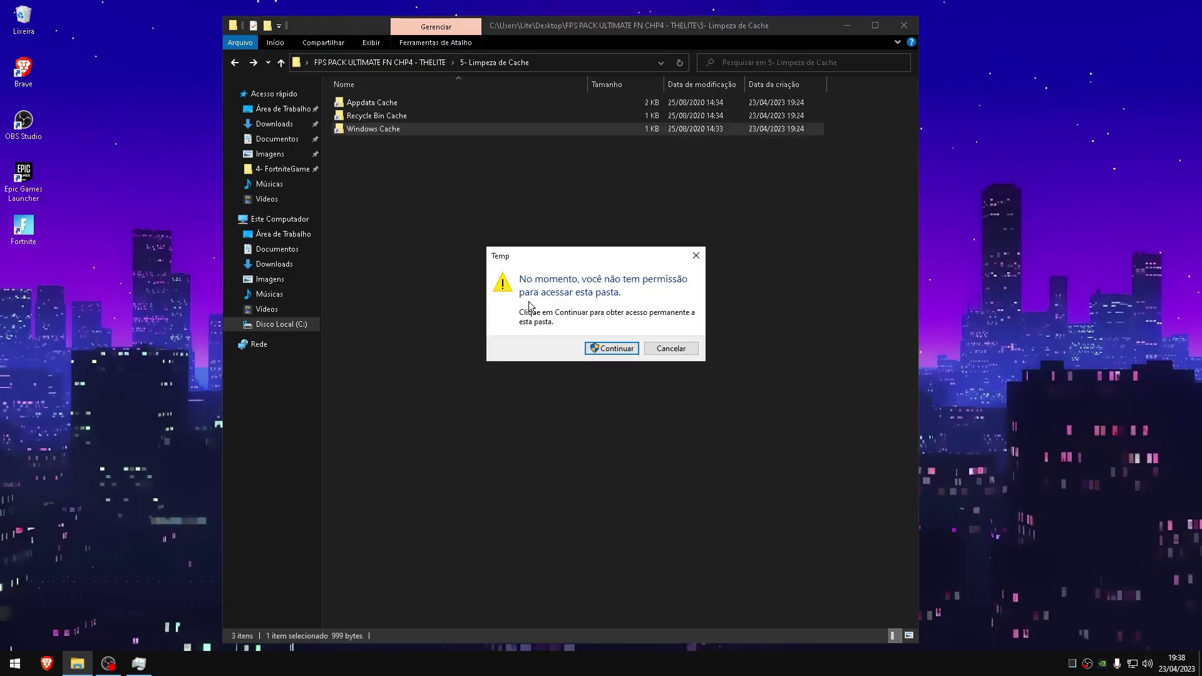
click(615, 348)
drag(579, 270, 265, 35)
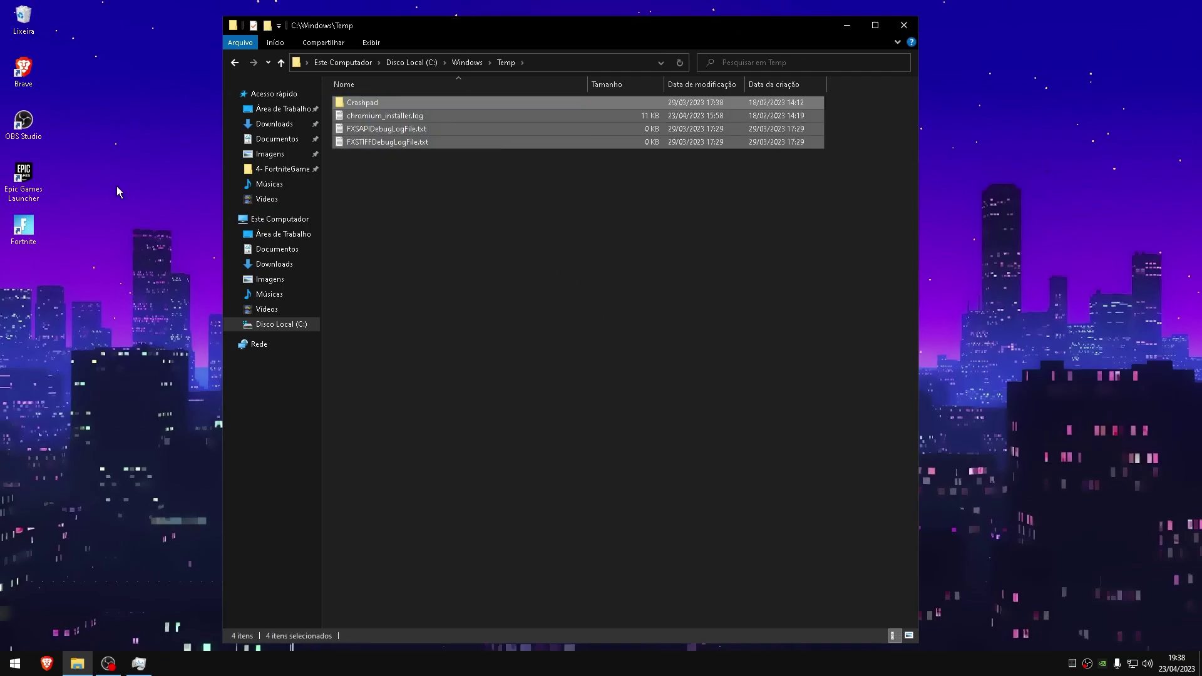
key(shift+Delete)
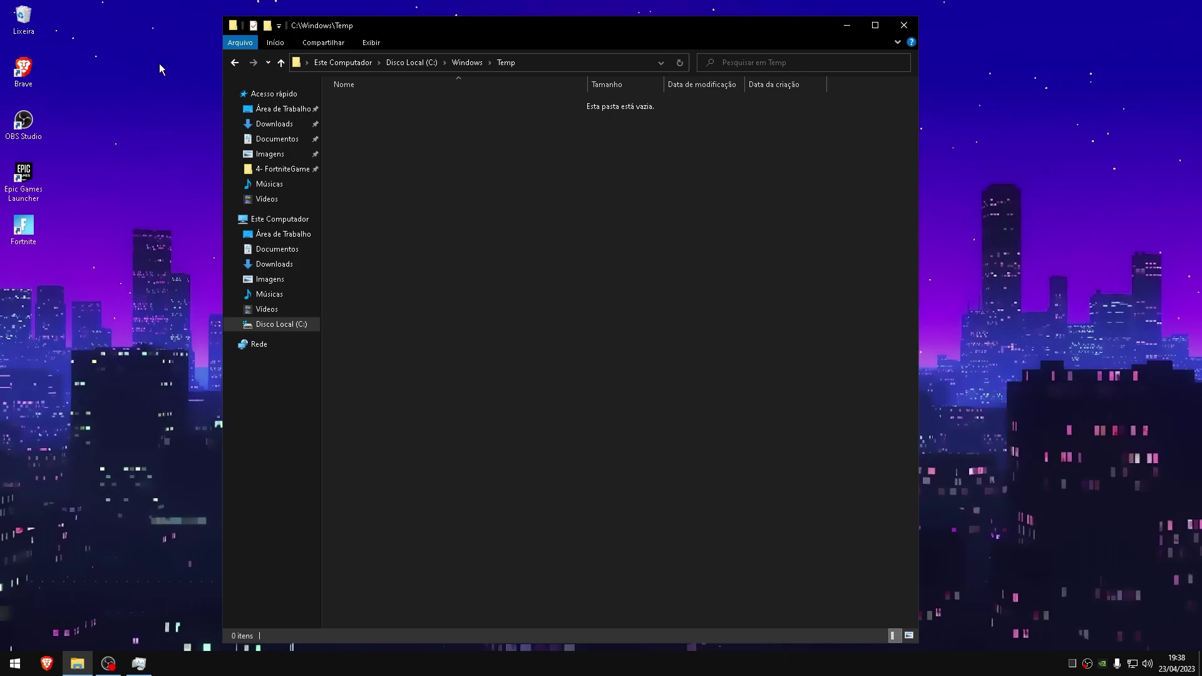
click(650, 341)
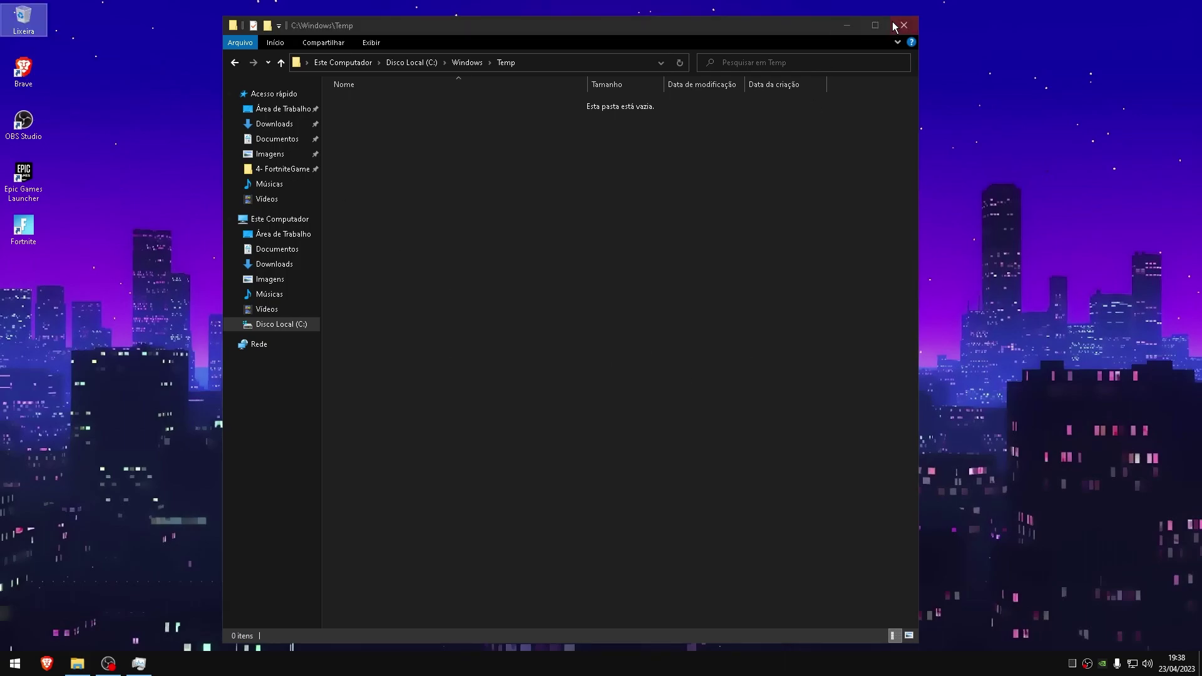
click(904, 26)
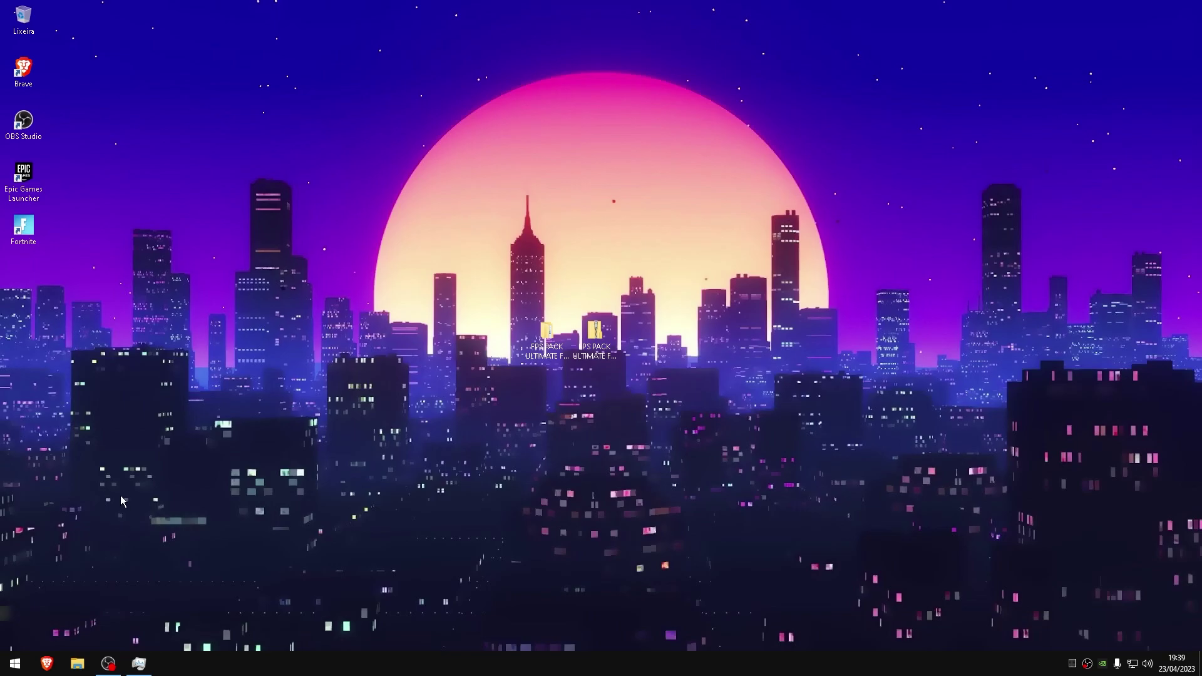
Browse to C:\Program Files\Epic Games\Fortnite\FortniteGame\Binaries\Win64 and locate the Fortnite executables
click(77, 665)
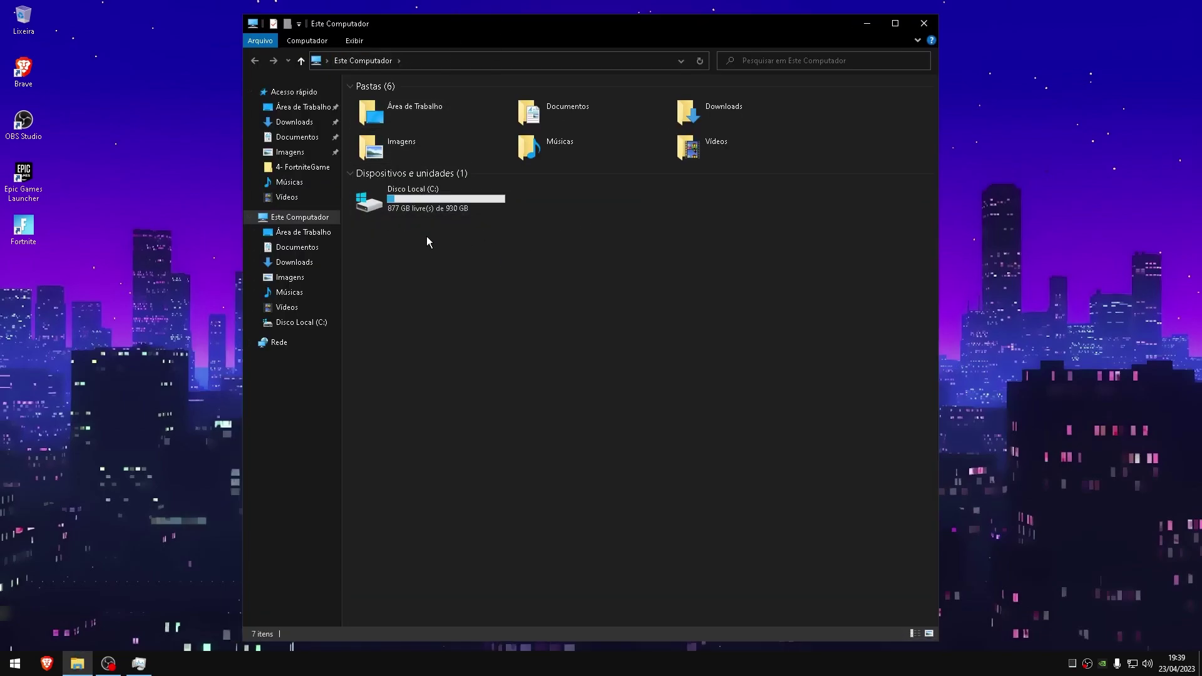
double_click(417, 199)
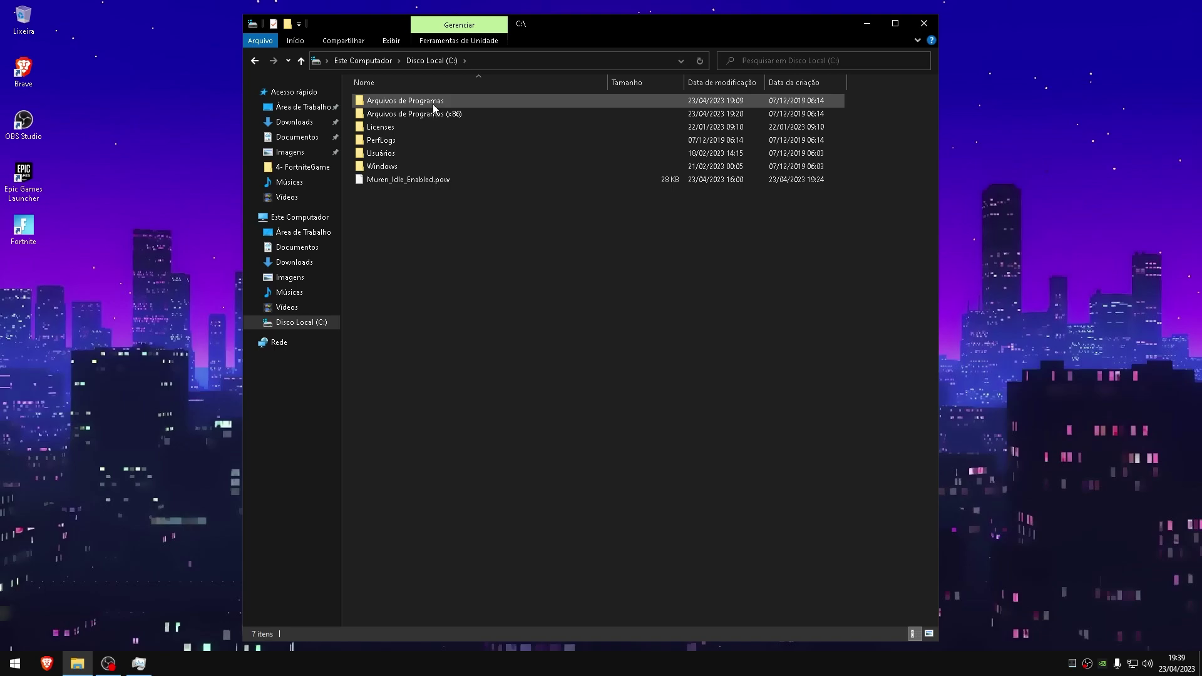
double_click(431, 104)
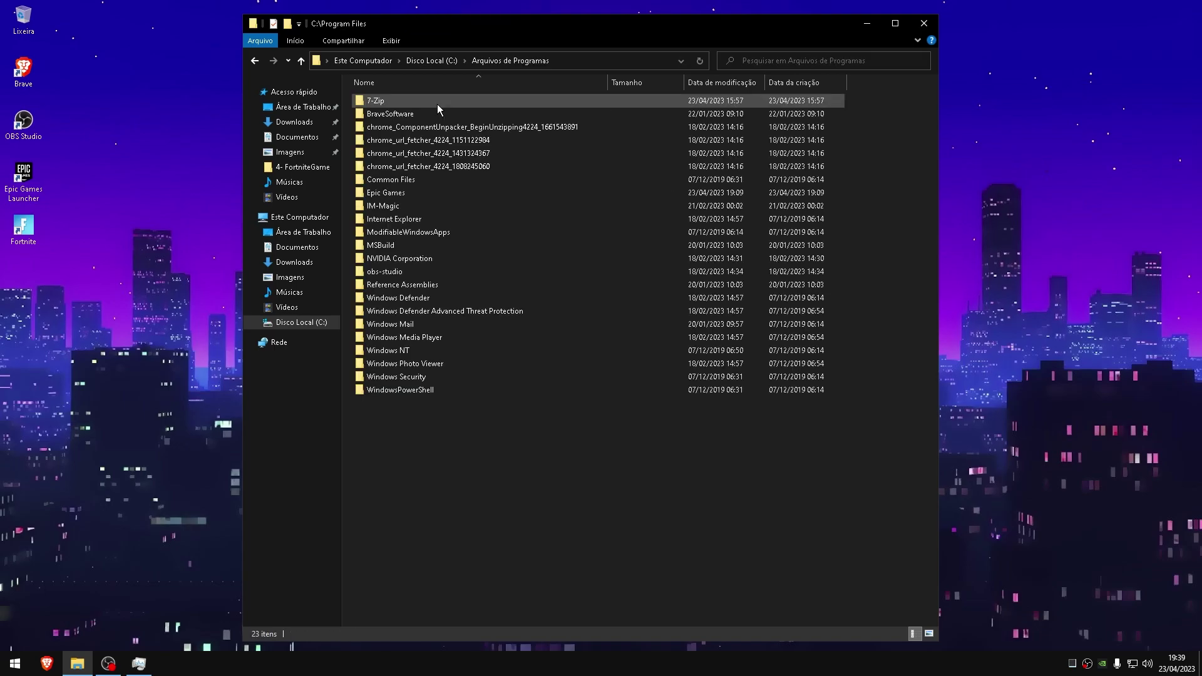
double_click(404, 192)
double_click(379, 100)
double_click(403, 141)
double_click(406, 100)
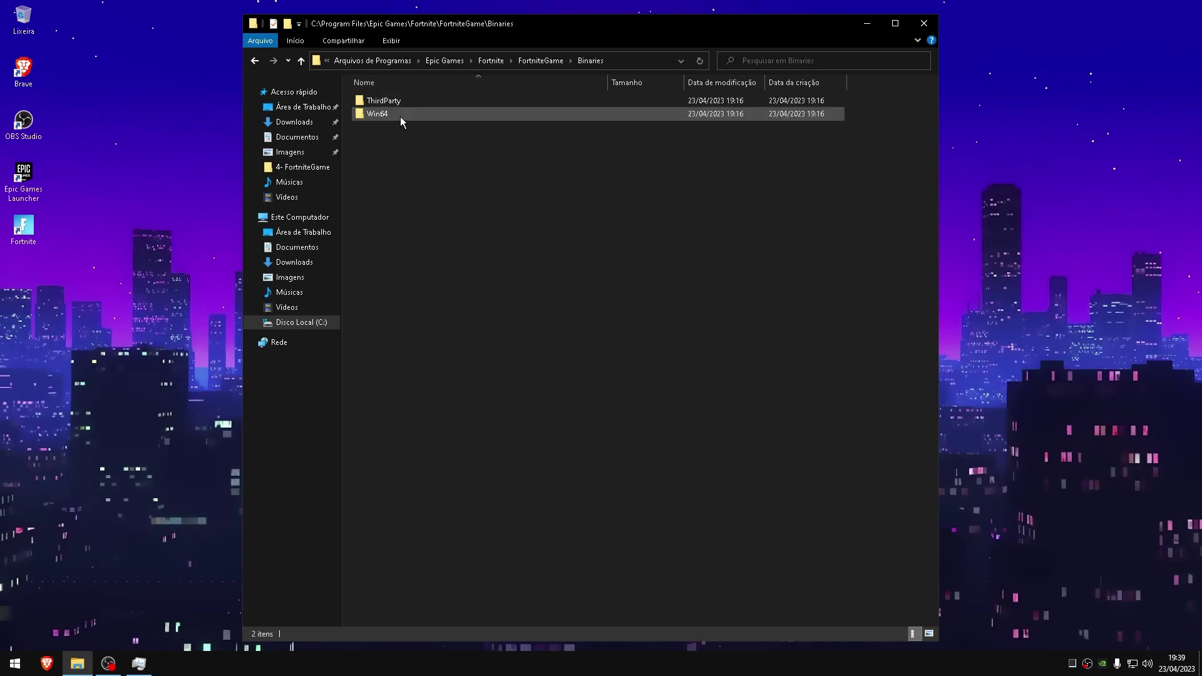
double_click(385, 113)
drag(930, 139, 943, 409)
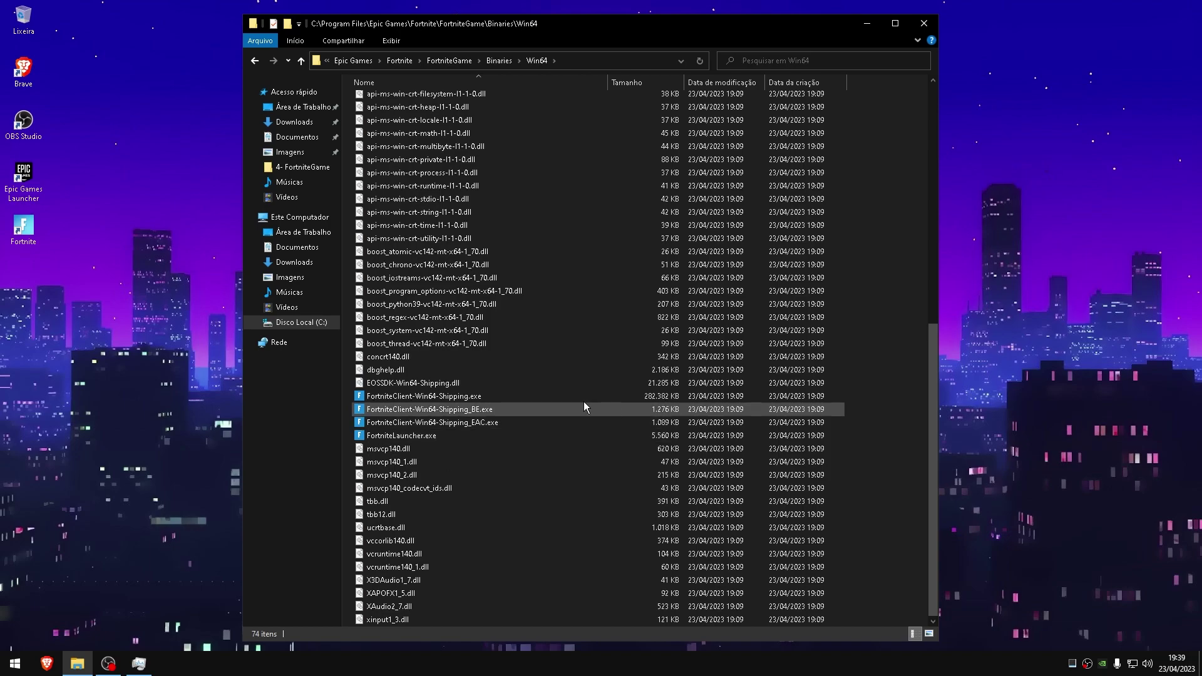
Open the compatibility properties of FortniteClient-Win64-Shipping.exe
click(403, 397)
click(404, 410)
click(423, 421)
click(417, 400)
right_click(540, 402)
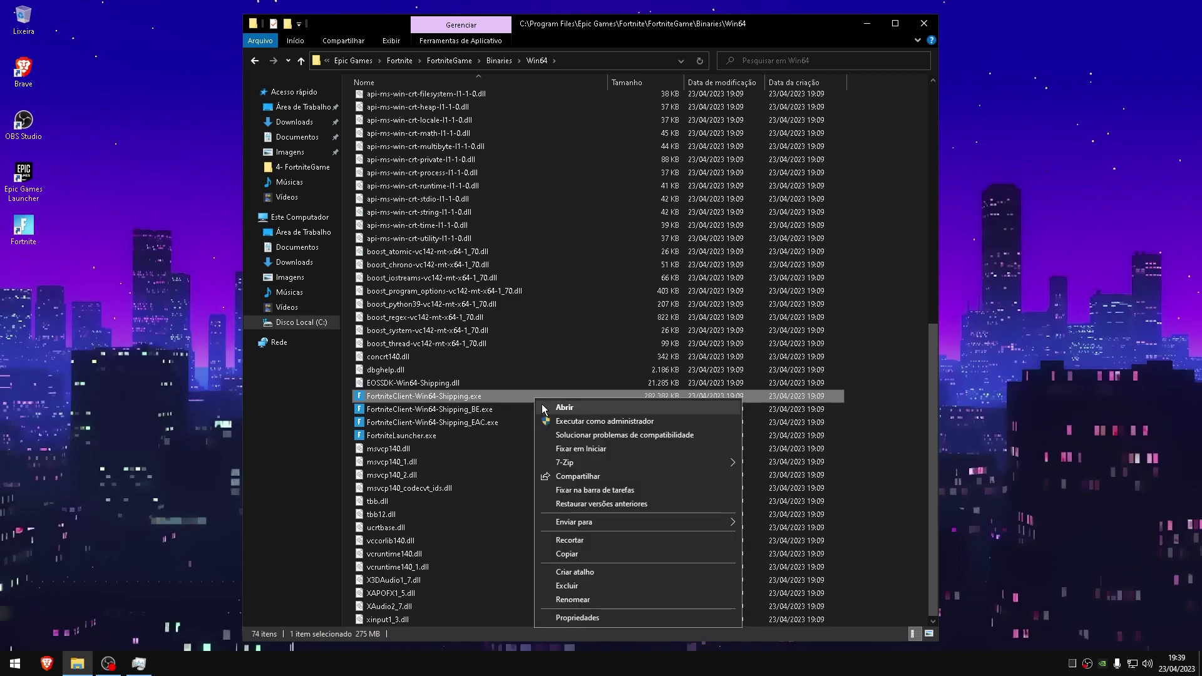
click(577, 617)
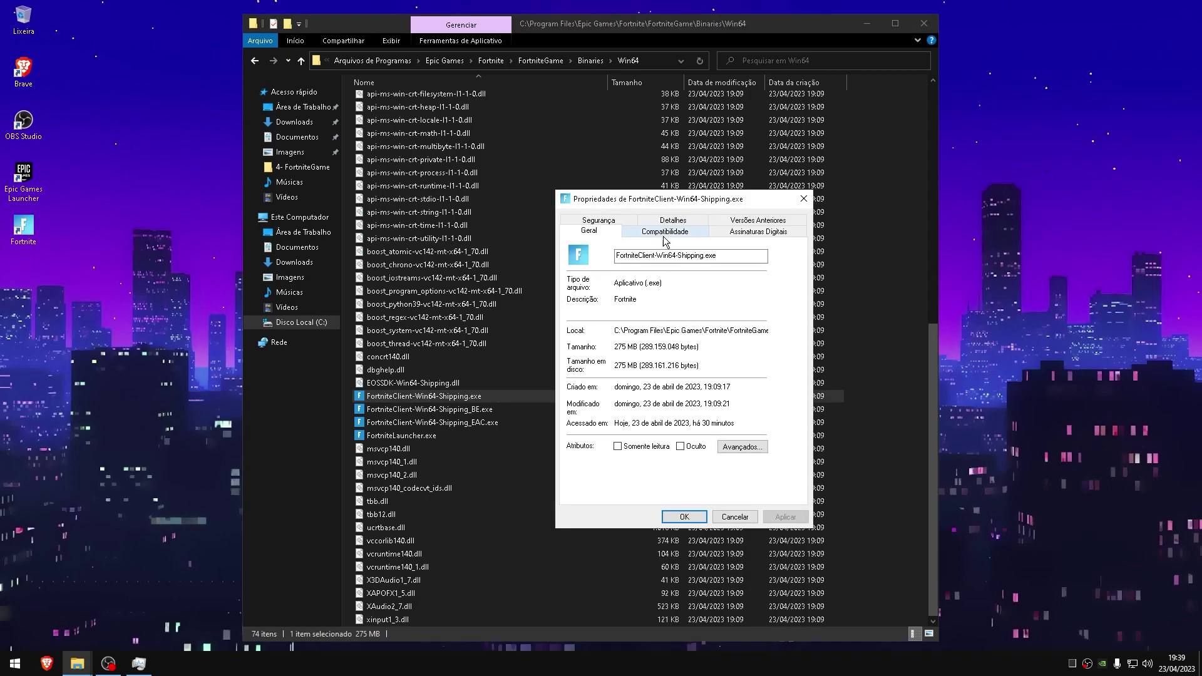
click(667, 235)
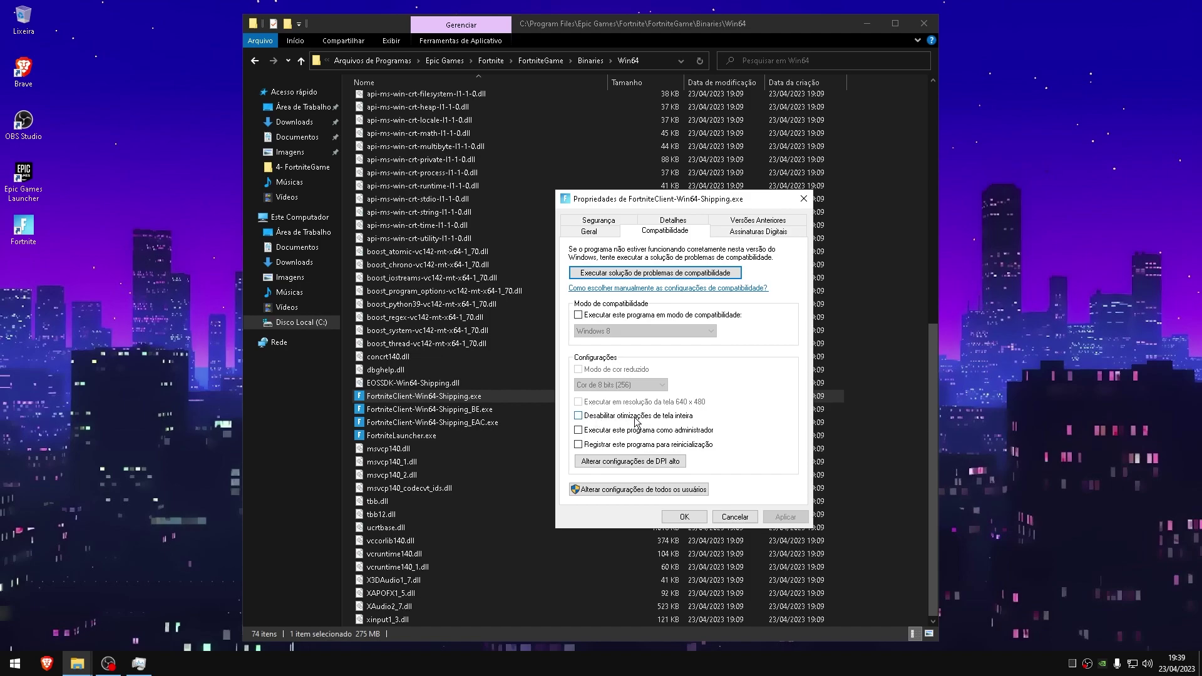
Disable fullscreen optimizations and override DPI scaling with Aplicativo for FortniteClient-Win64-Shipping.exe, applying the changes
click(679, 419)
click(649, 469)
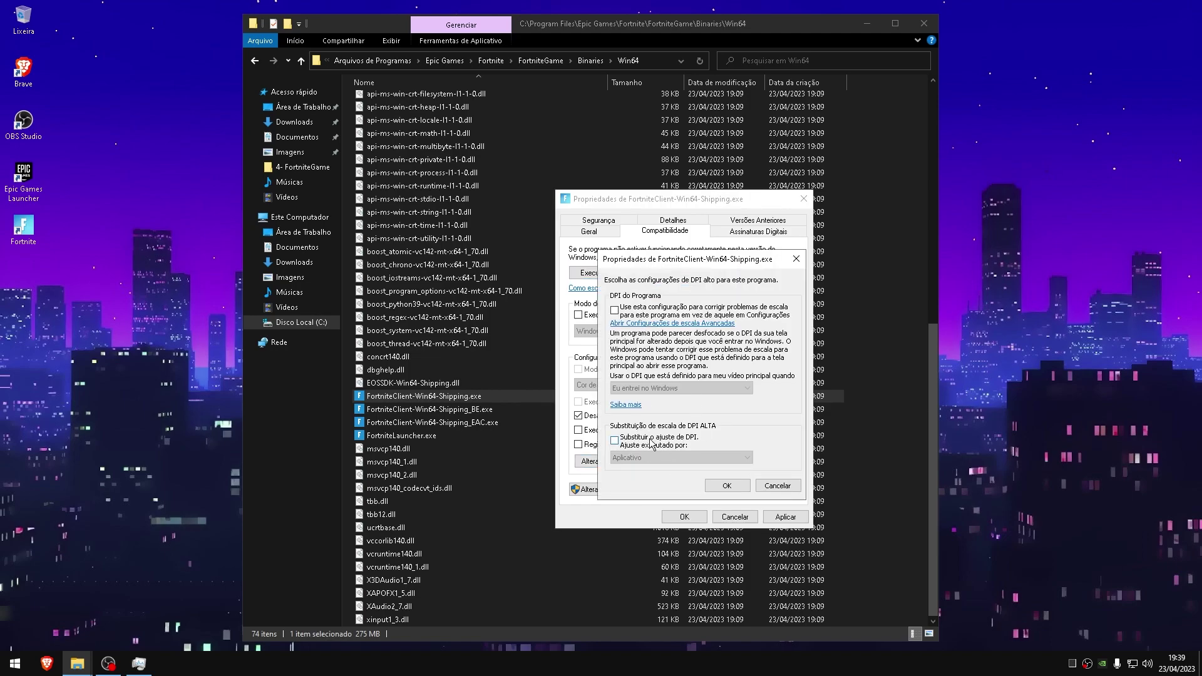
click(625, 446)
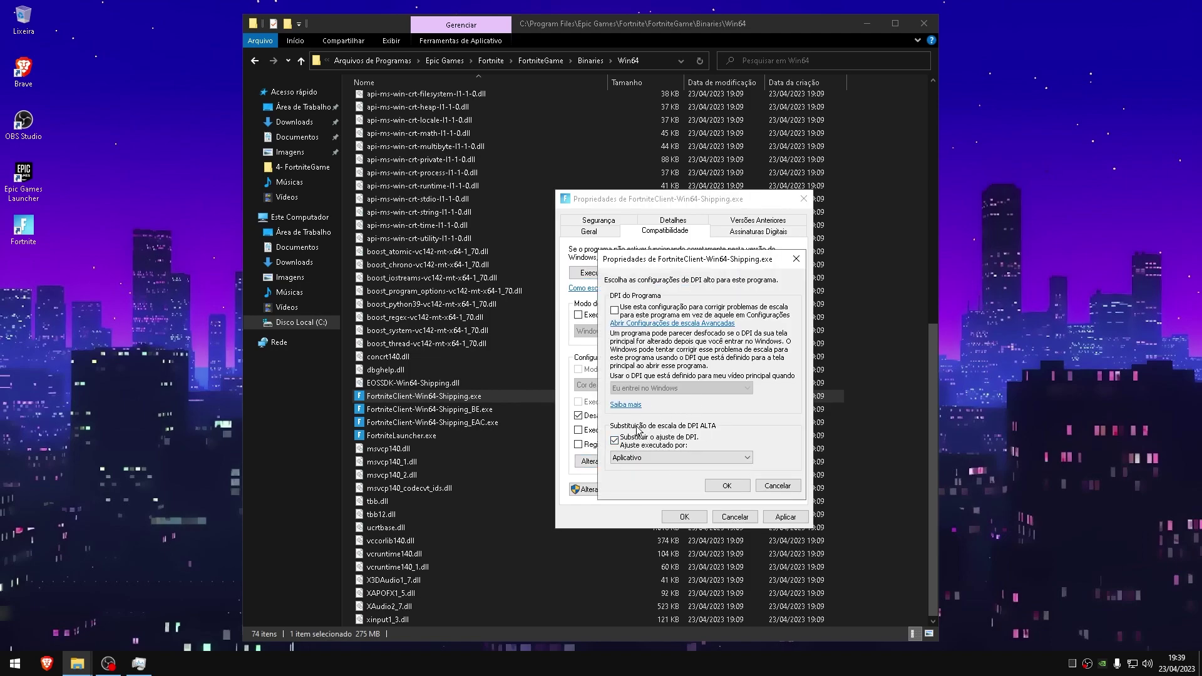
click(726, 486)
click(785, 516)
click(684, 517)
Disable fullscreen optimizations and override DPI scaling with Aplicativo for FortniteClient-Win64-Shipping_BE.exe, applying the changes
click(523, 410)
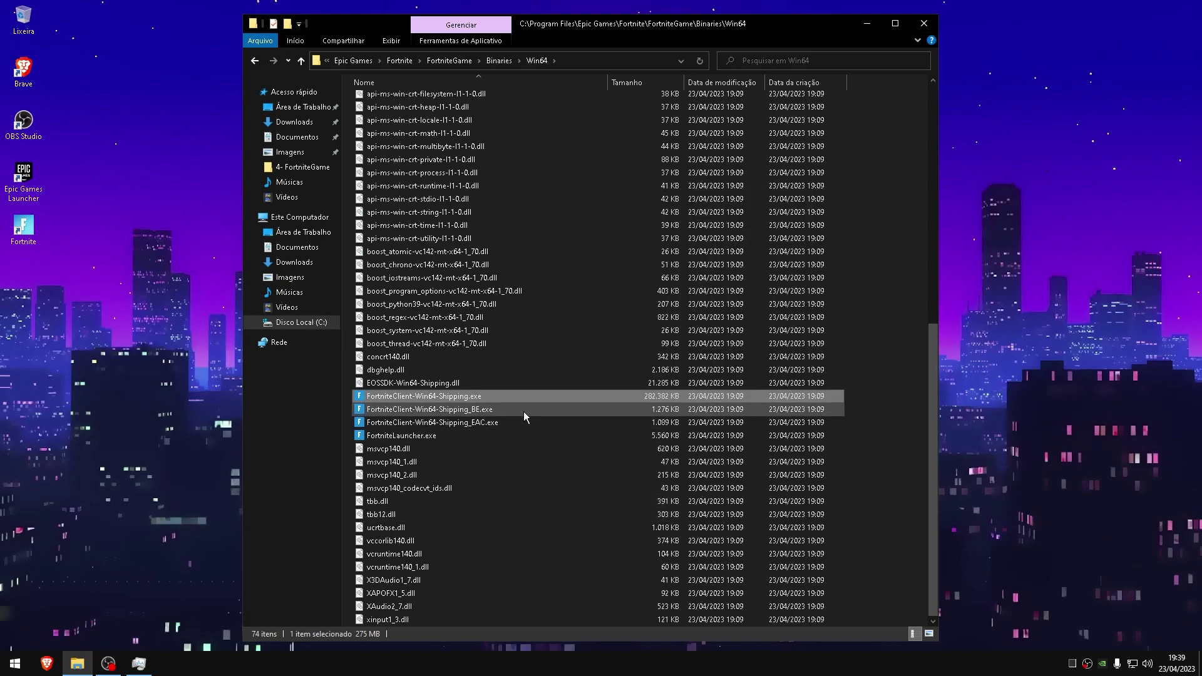
right_click(528, 411)
click(597, 631)
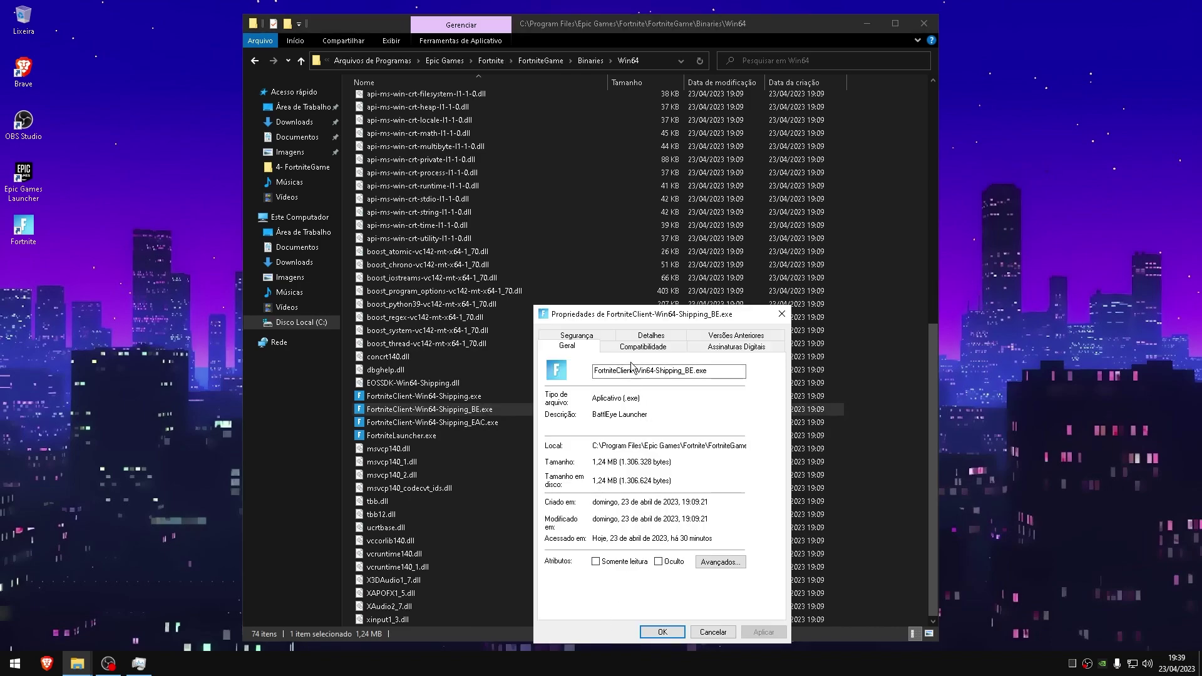
drag(656, 316, 694, 213)
click(676, 233)
click(626, 419)
click(646, 464)
click(648, 440)
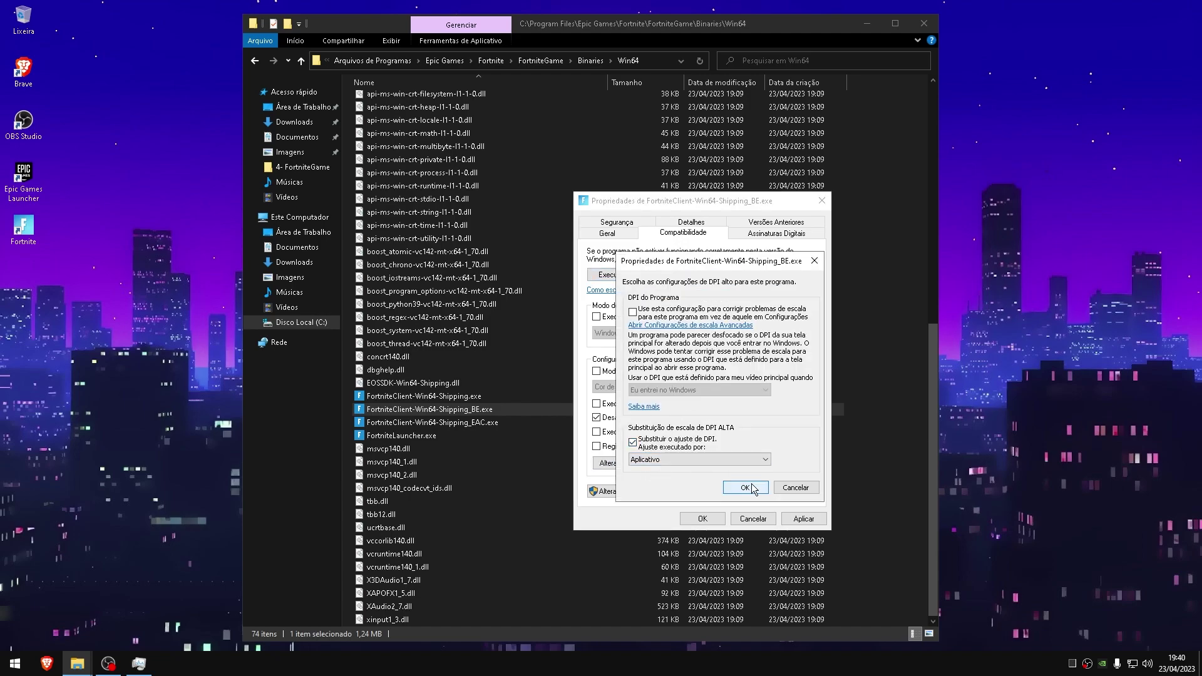
click(745, 487)
click(804, 519)
click(716, 519)
Disable fullscreen optimizations and override the DPI scaling for FortniteClient-Win64-Shipping_EAC.exe, applying the changes
right_click(551, 422)
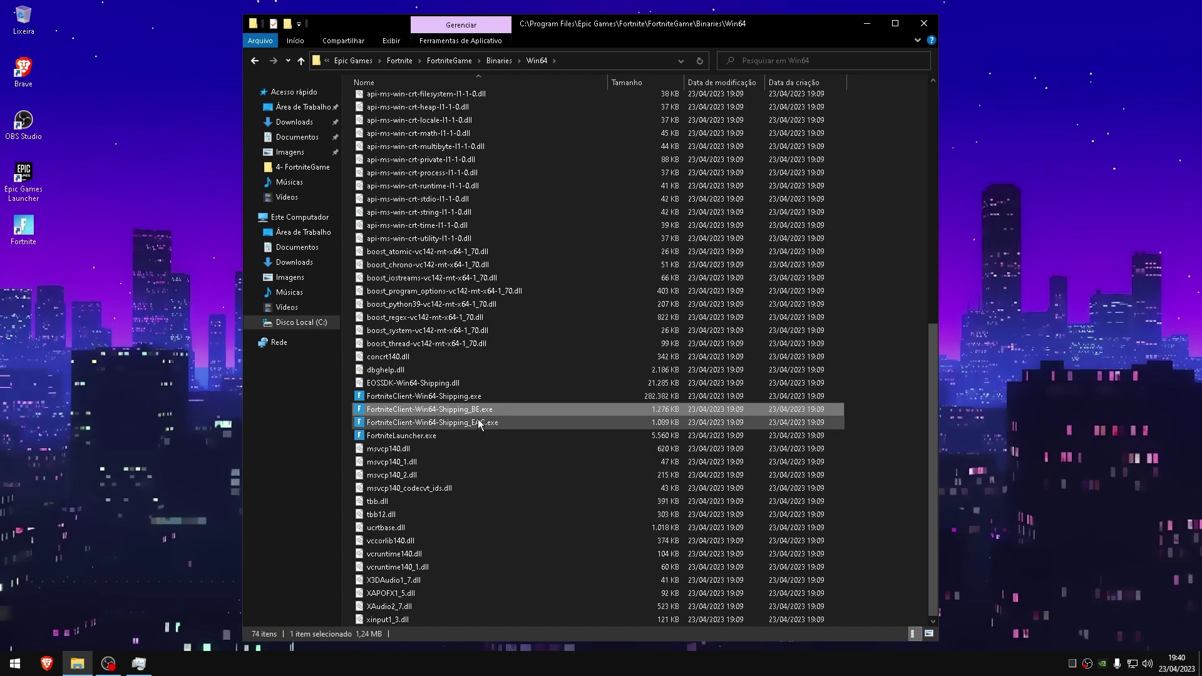
click(586, 638)
click(595, 345)
drag(599, 314, 694, 192)
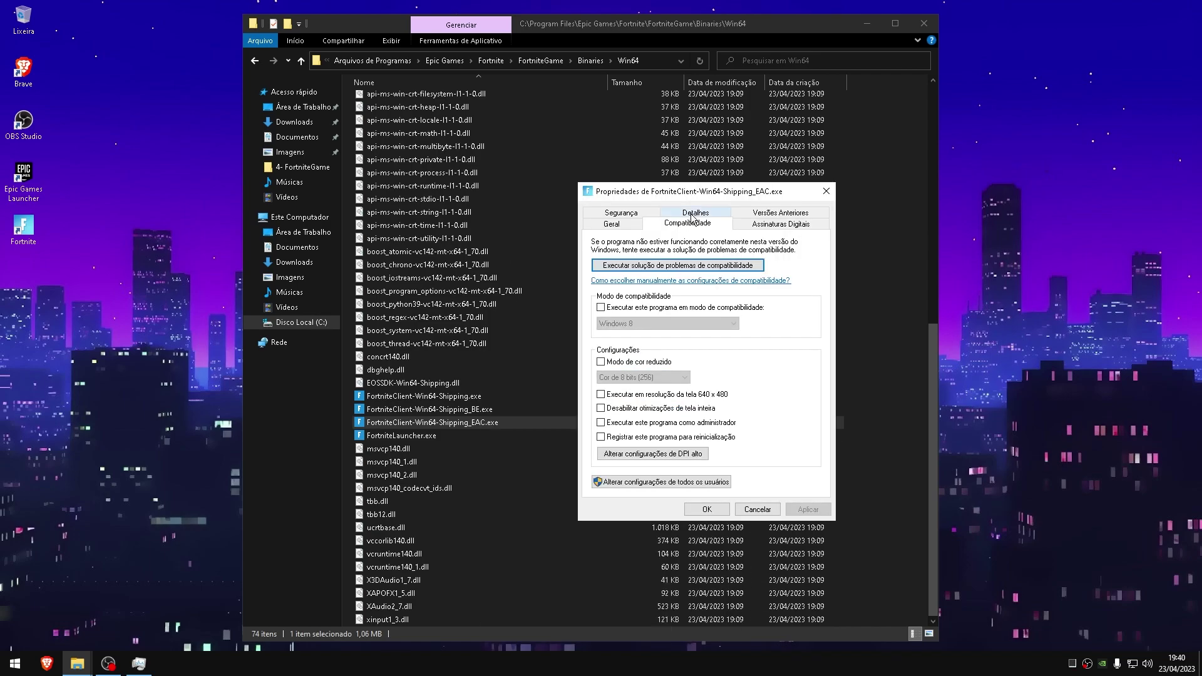
click(632, 408)
click(645, 453)
click(655, 437)
click(749, 478)
click(808, 509)
click(707, 509)
Disable fullscreen optimizations and override the DPI scaling for FortniteLauncher.exe, applying the changes
right_click(531, 435)
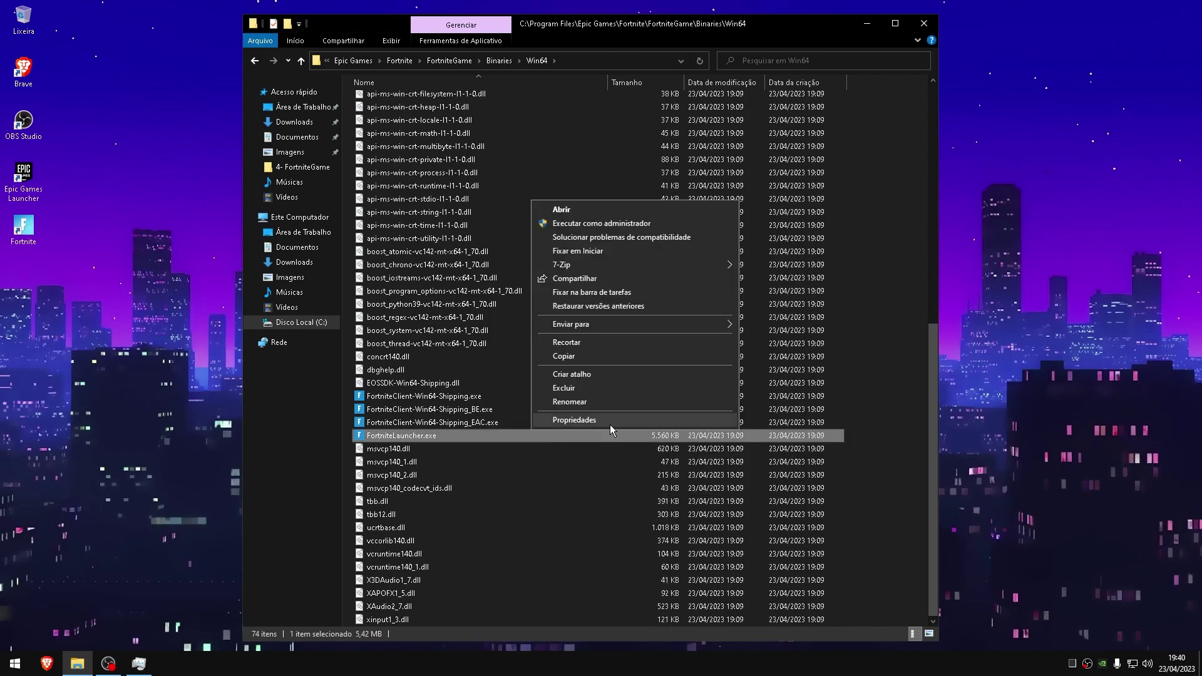
click(563, 427)
click(645, 271)
drag(645, 250, 702, 169)
click(657, 388)
click(667, 432)
click(652, 410)
click(765, 462)
click(816, 483)
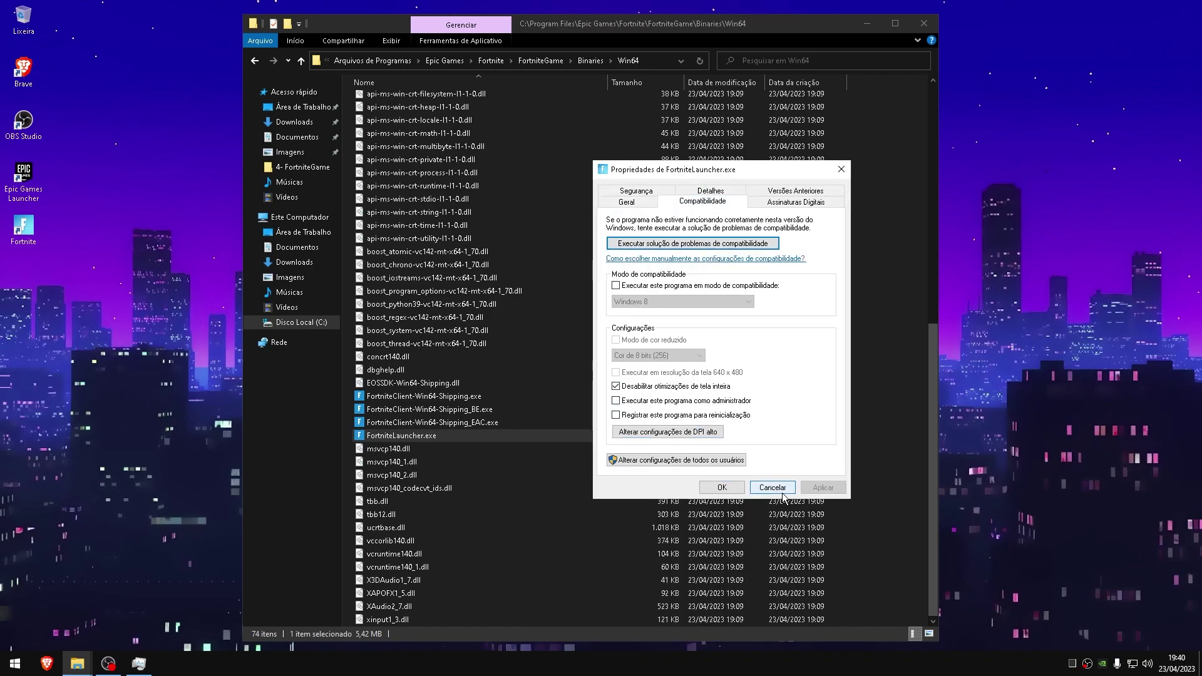
click(722, 487)
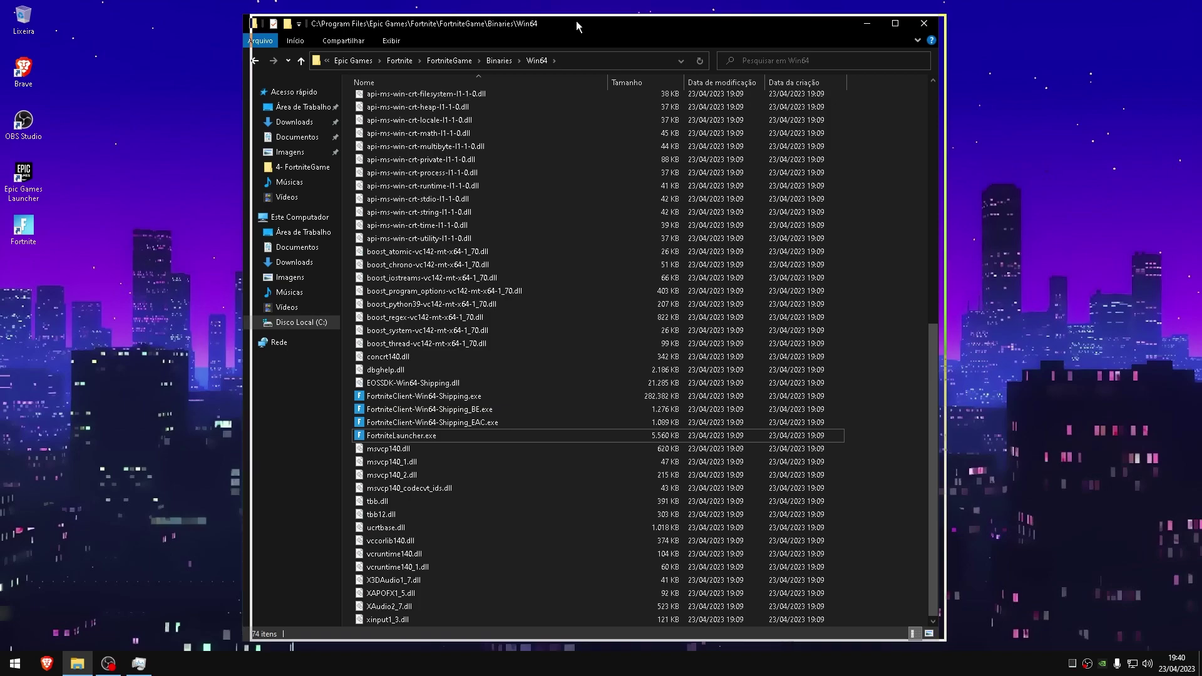
Search Windows for "elementos" and open Configurações de elementos gráficos
drag(573, 29, 580, 28)
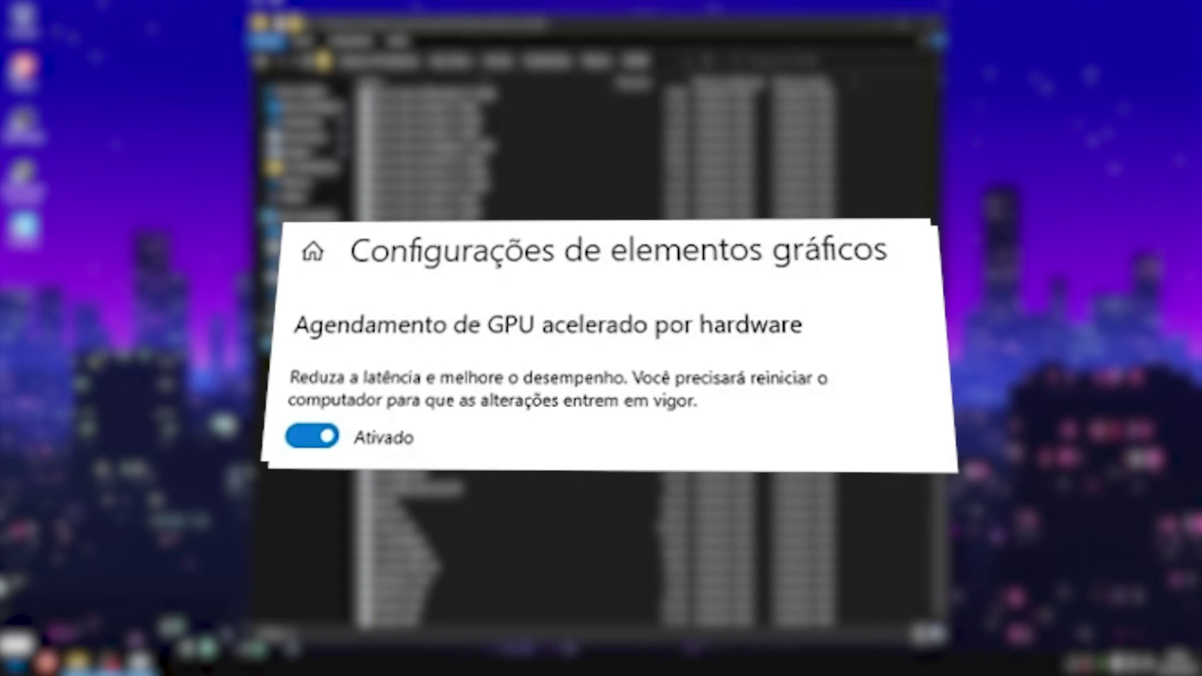
click(14, 663)
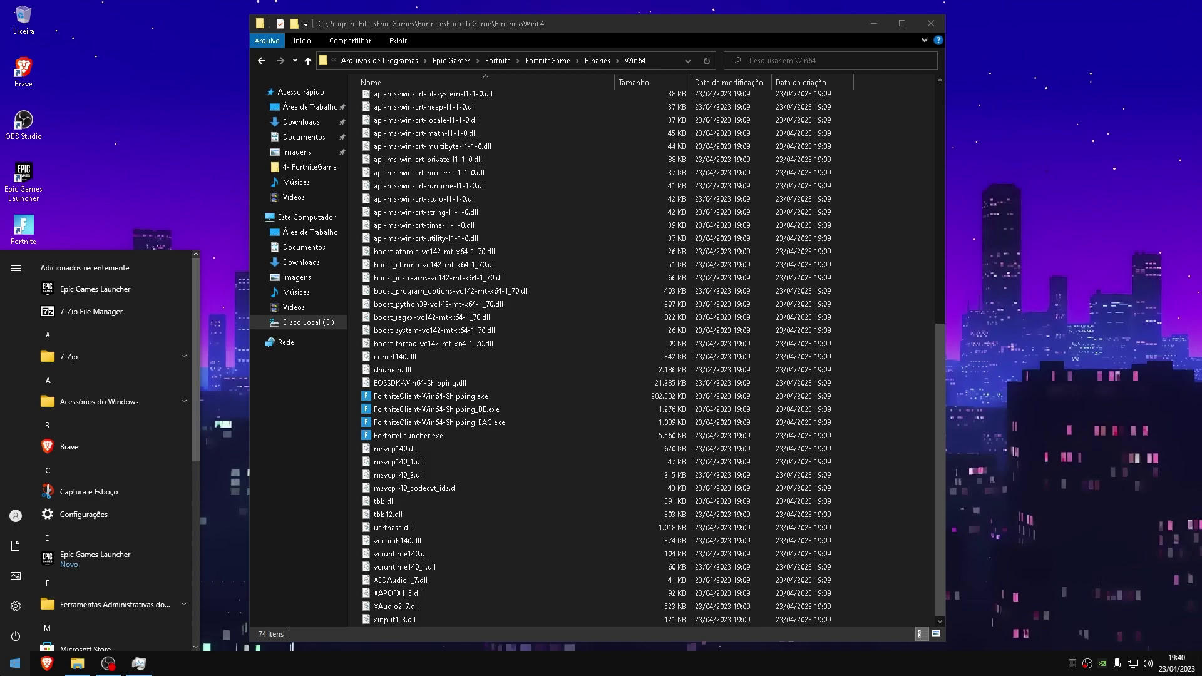
text(elementos)
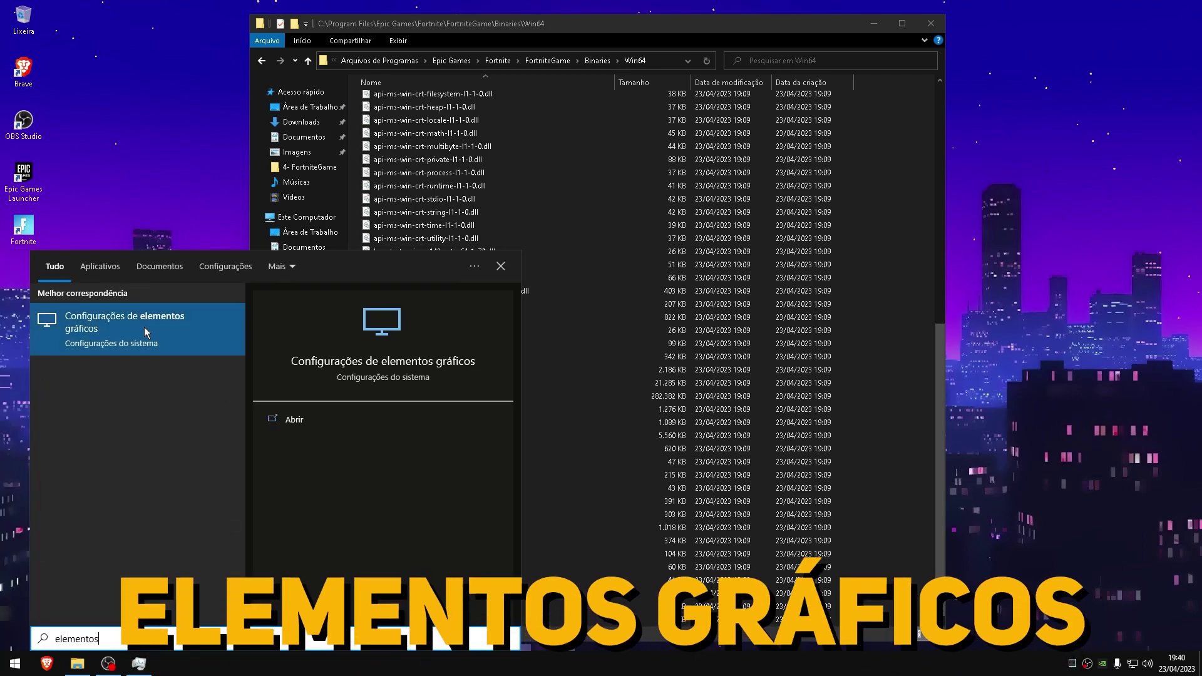
click(133, 327)
drag(470, 75, 520, 66)
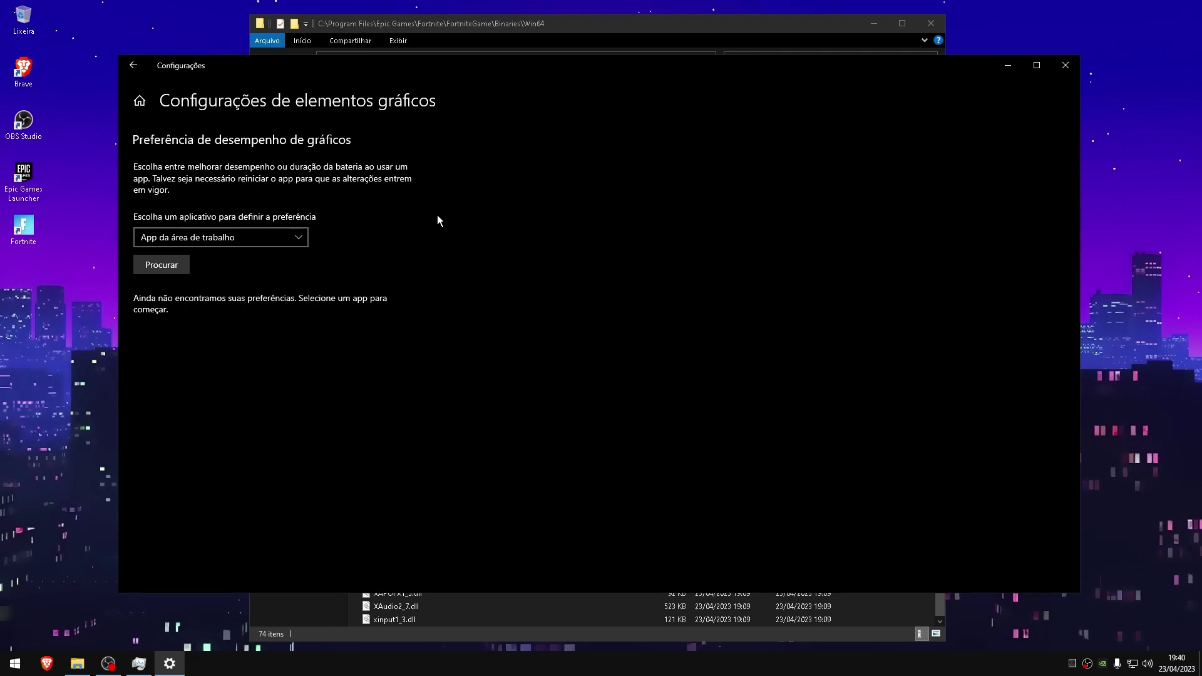
Start browsing for a desktop app to add, and copy the Fortnite Win64 folder's path from the File Explorer window
click(179, 265)
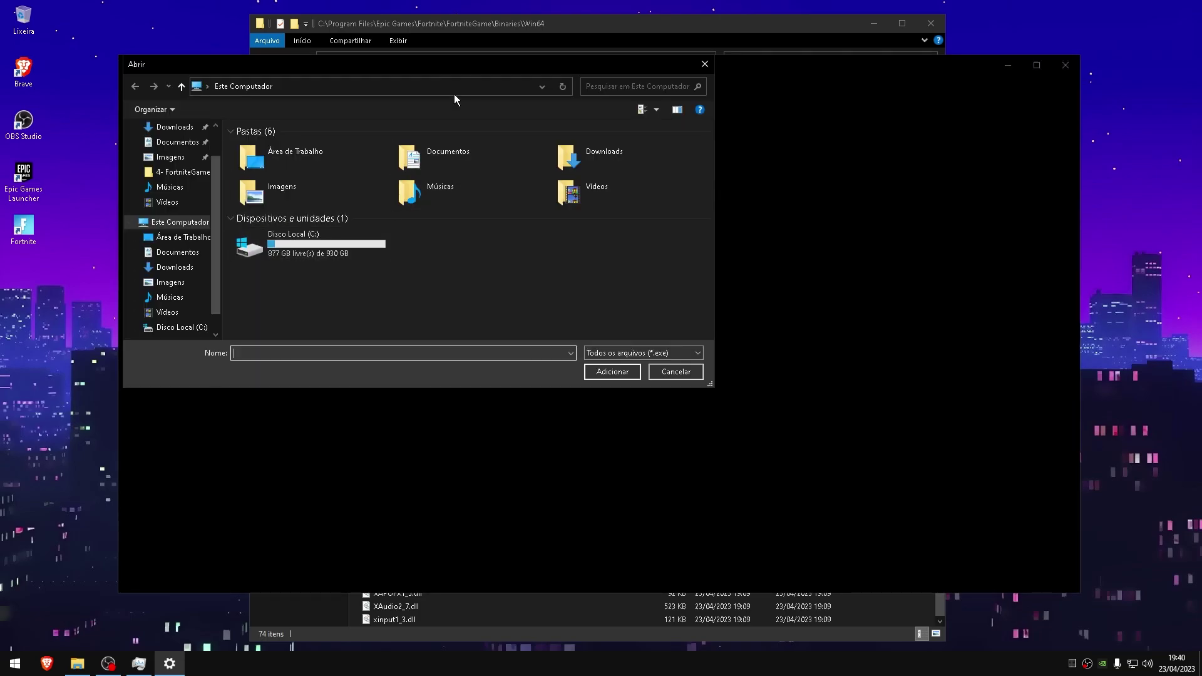
drag(499, 73, 651, 110)
drag(466, 102, 502, 130)
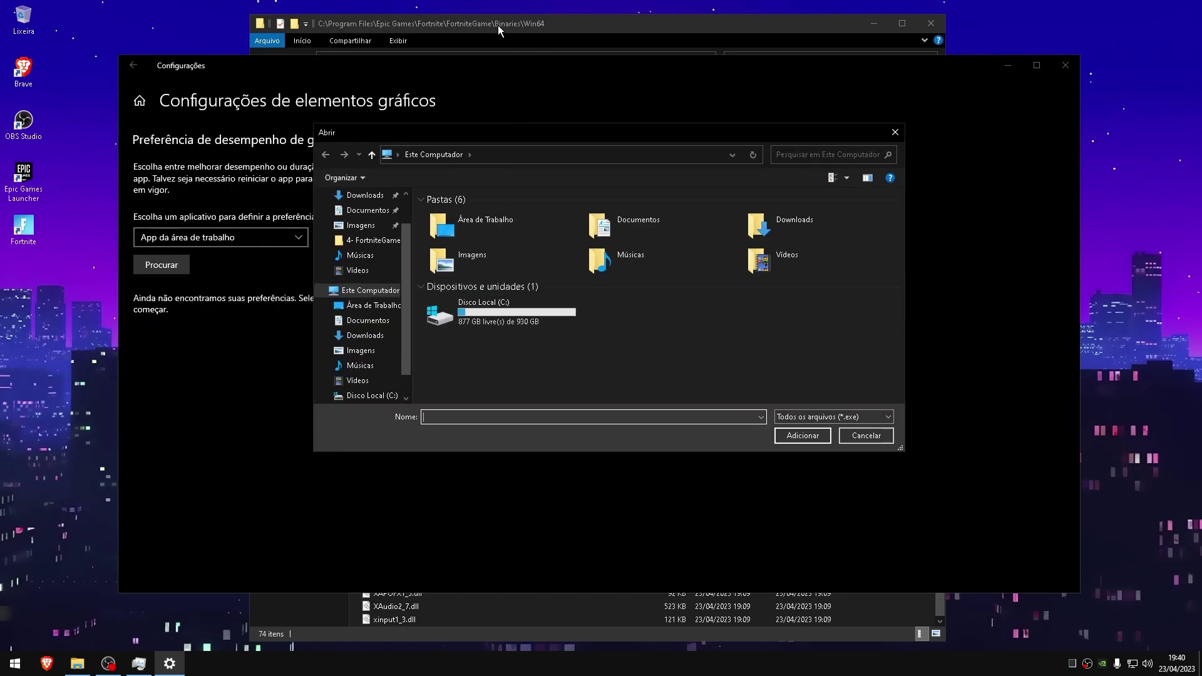
click(498, 25)
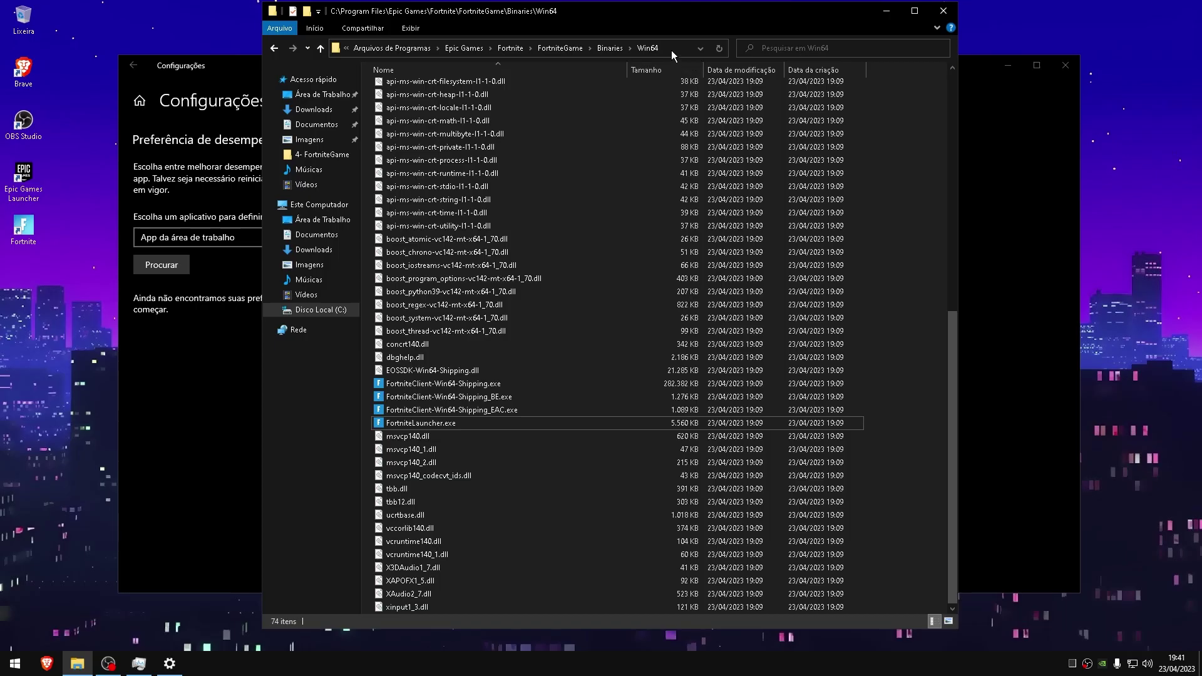
click(508, 82)
key(ctrl+c)
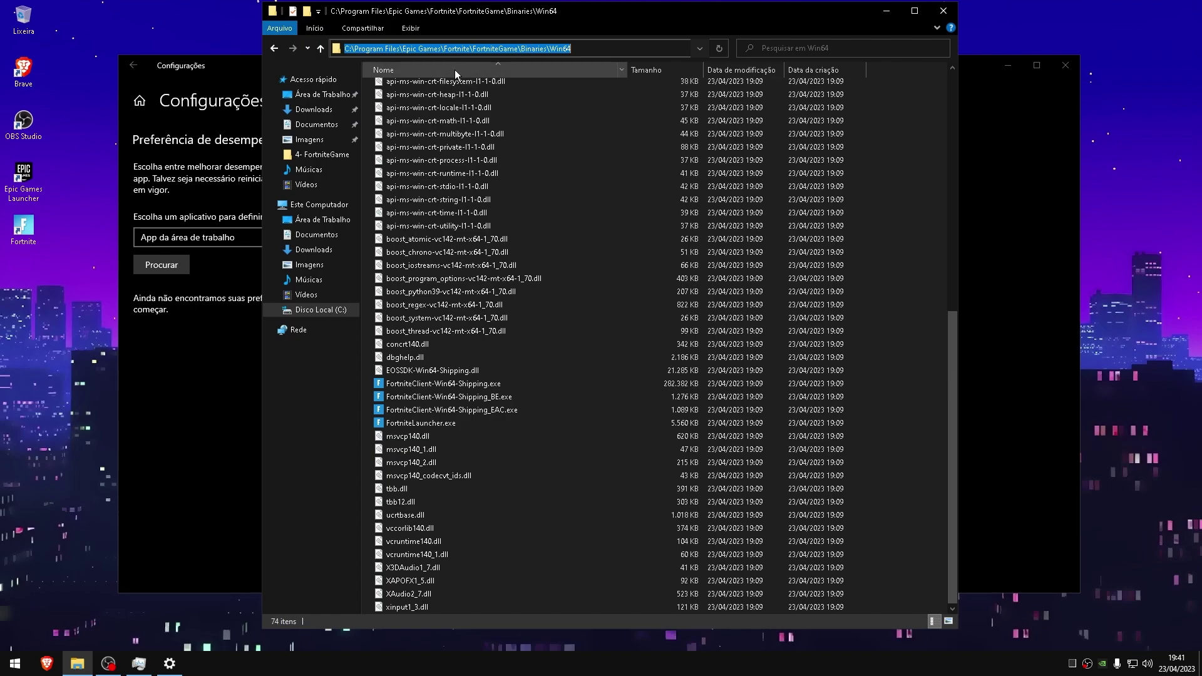
click(886, 13)
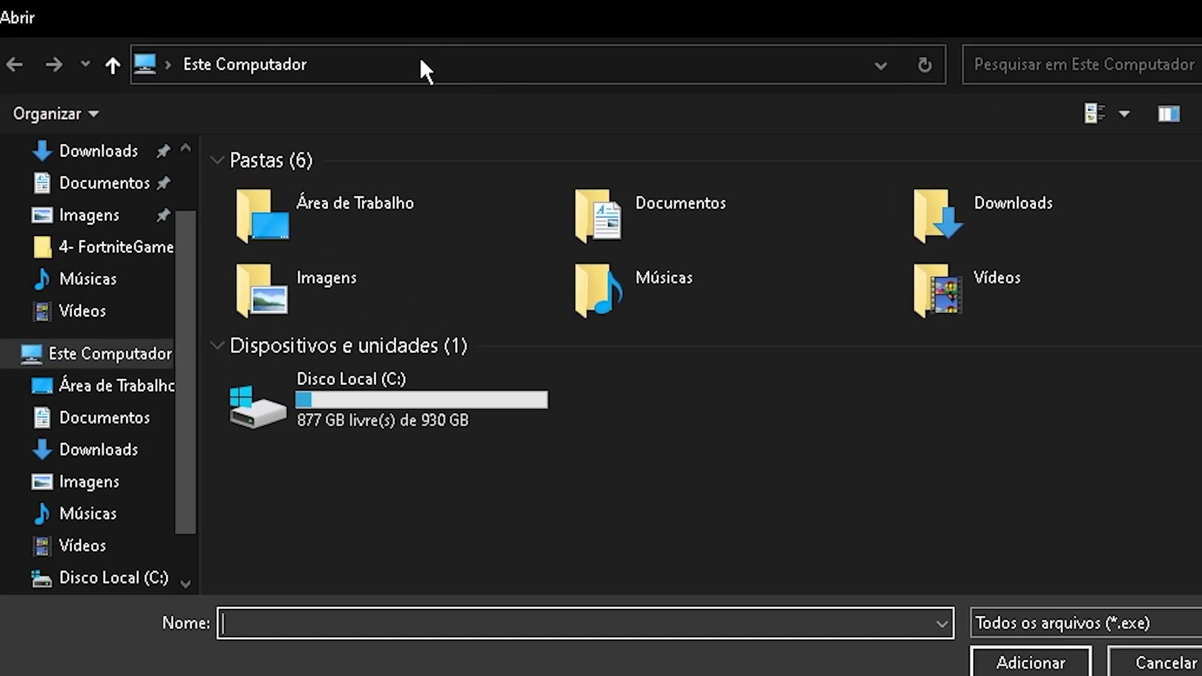
Go to the copied Win64 path in the file browser and add FortniteClient-Win64-Shipping.exe to the graphics preference list
click(620, 65)
key(ctrl+v)
key(Return)
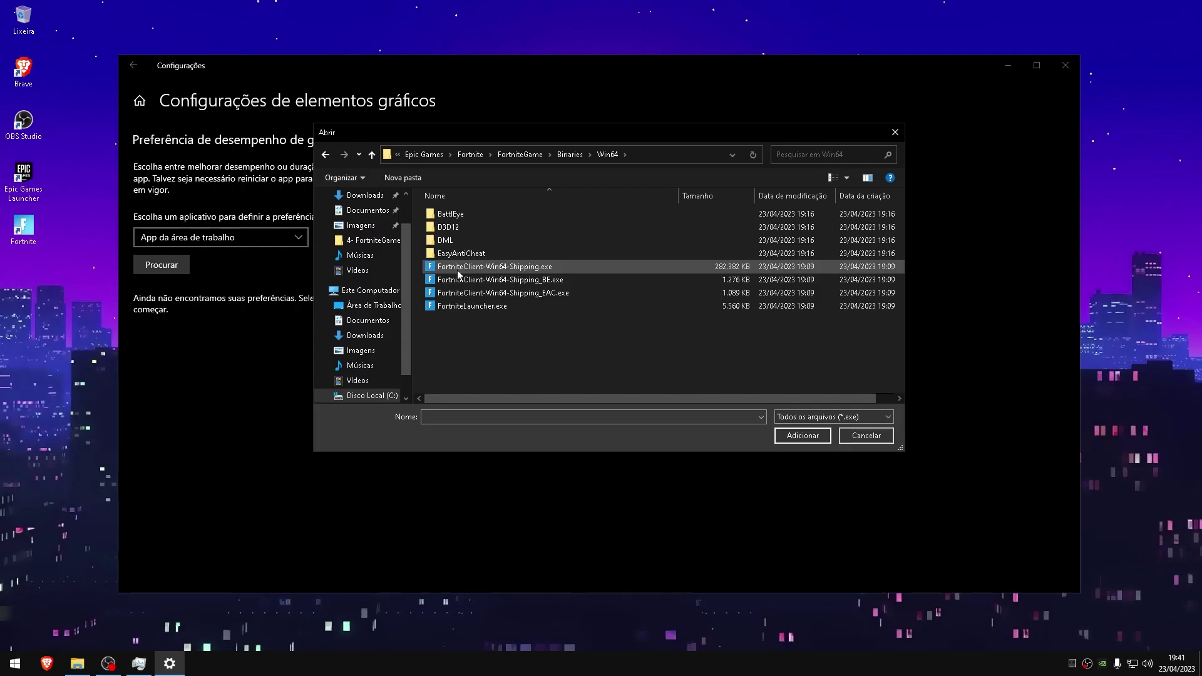
double_click(459, 270)
Set the graphics preference of the Fortnite entry to Alto desempenho and save it
click(338, 313)
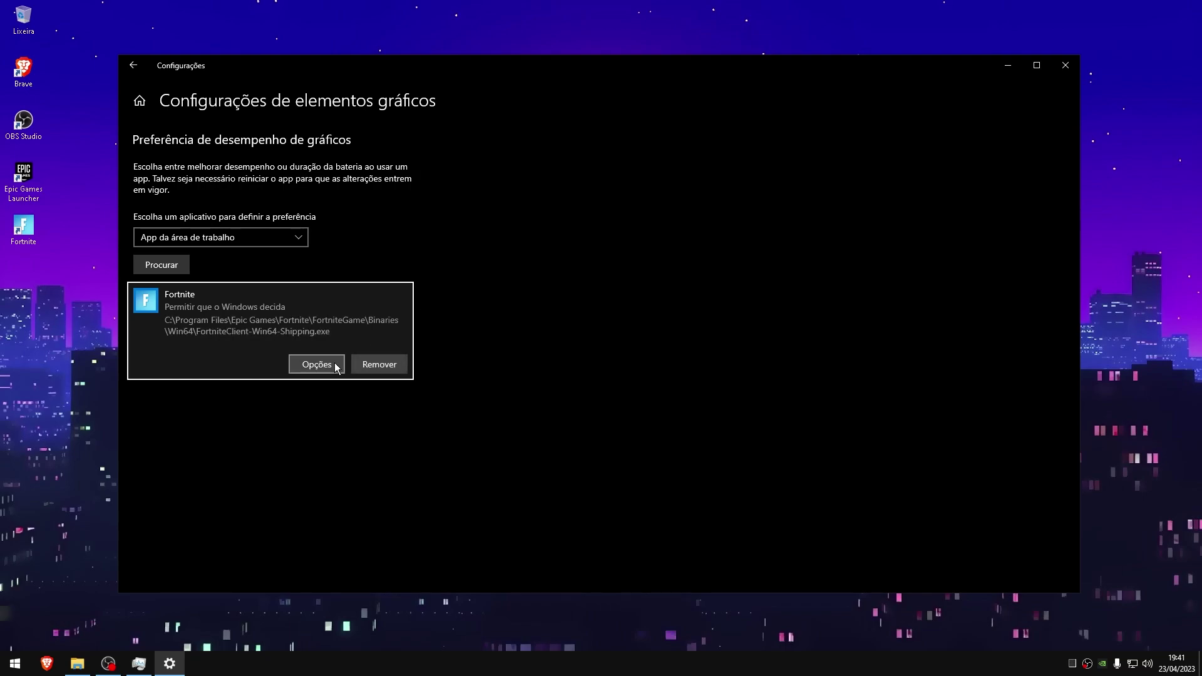
click(314, 366)
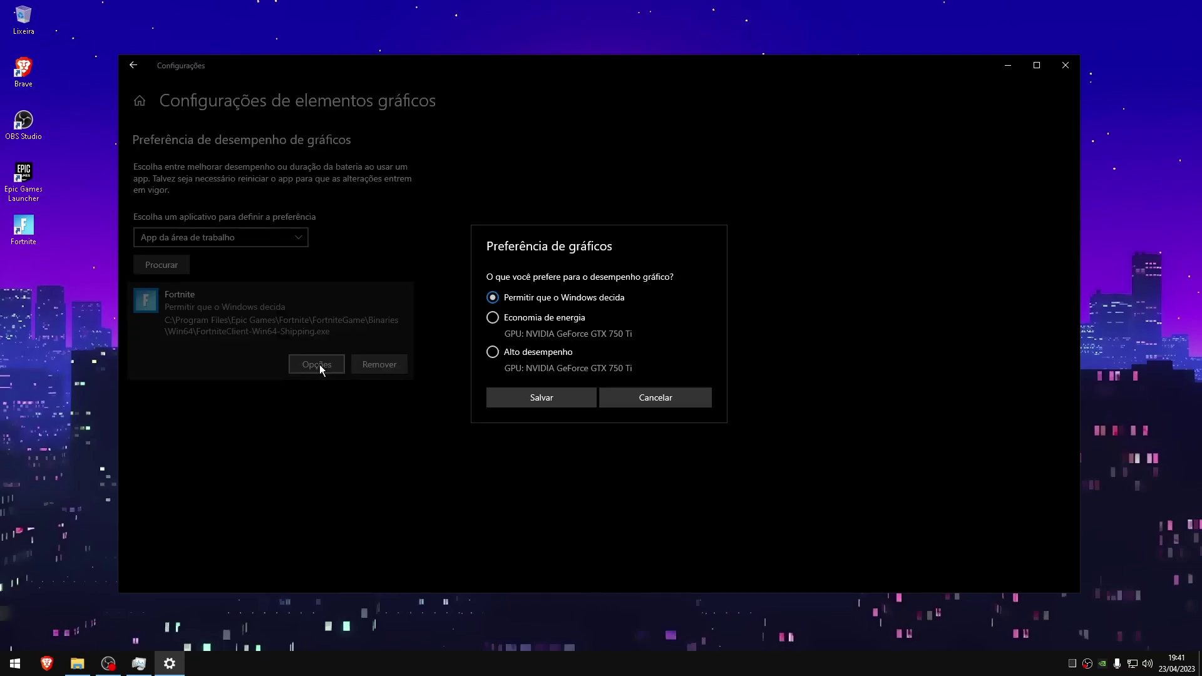
click(522, 353)
click(528, 397)
Add FortniteClient-Win64-Shipping_BE.exe to the graphics preference list and save it with Alto desempenho
click(161, 265)
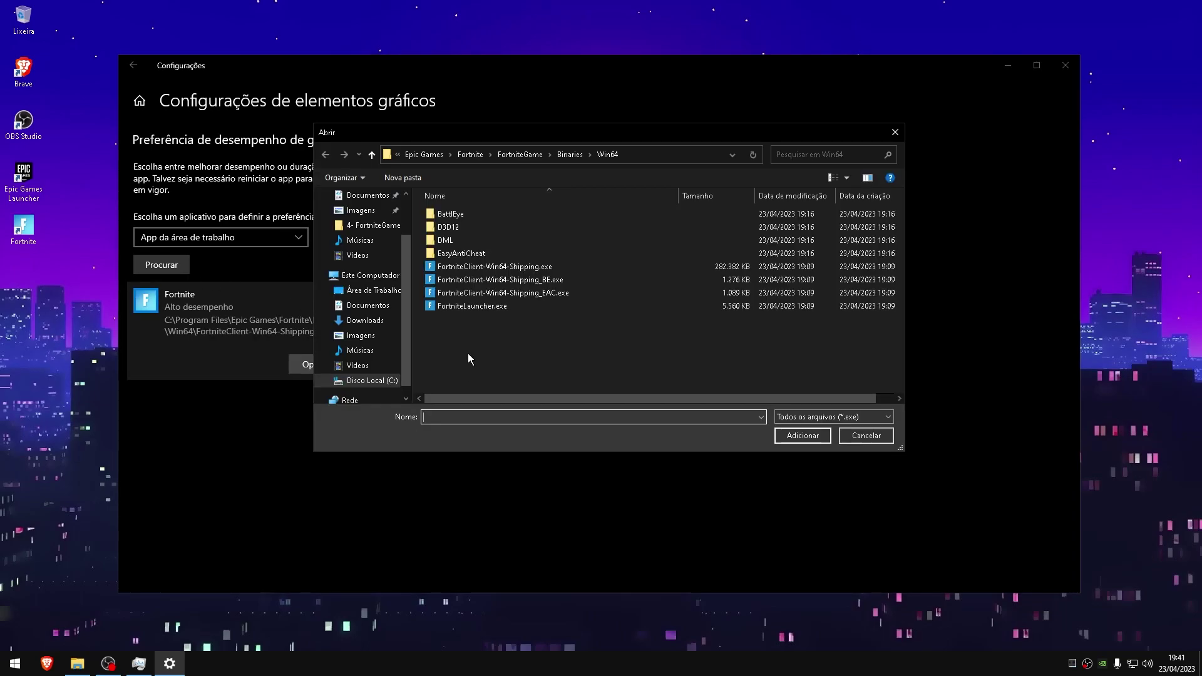
double_click(469, 282)
click(317, 297)
click(316, 364)
click(493, 352)
click(528, 398)
Add FortniteClient-Win64-Shipping_EAC.exe to the graphics preference list and save it with Alto desempenho
click(162, 264)
double_click(463, 300)
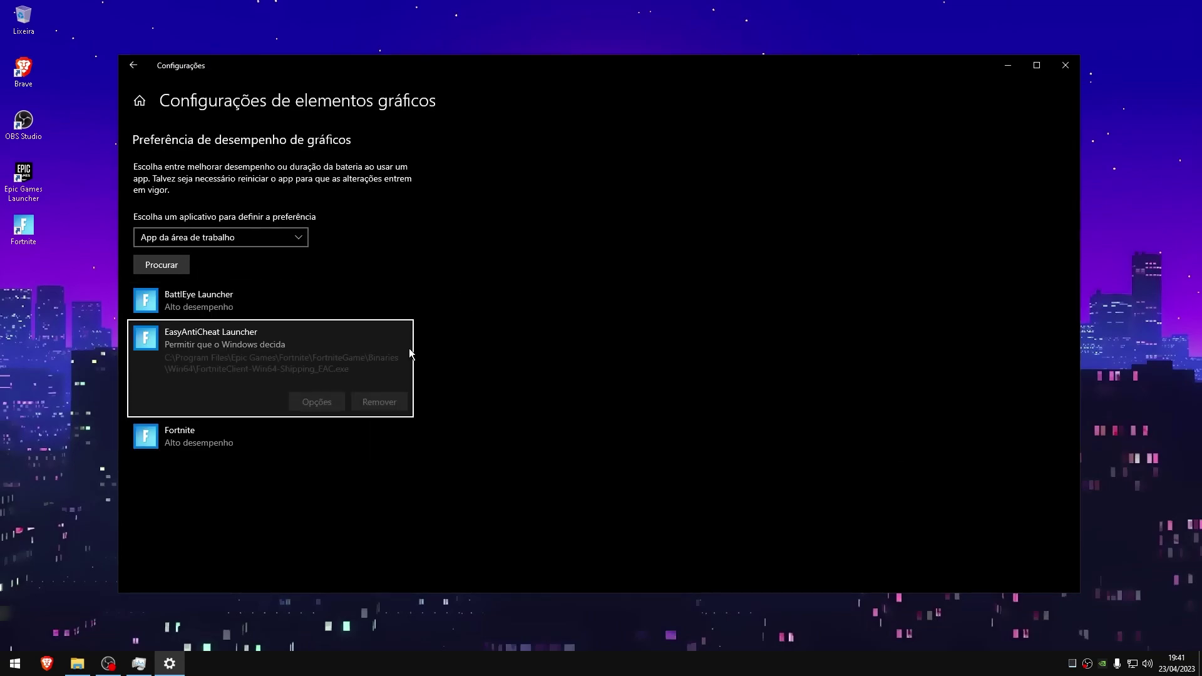
click(334, 403)
click(532, 352)
click(536, 399)
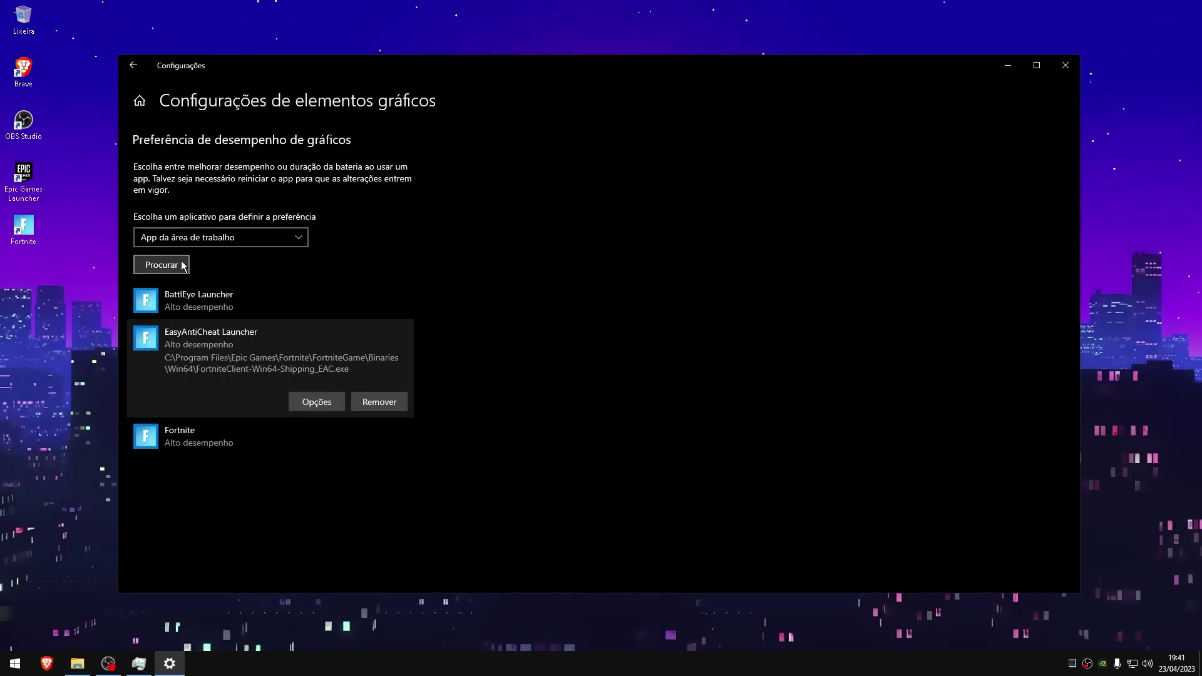
Add FortniteLauncher.exe to the graphics preference list, save it with Alto desempenho, and close Configurações
click(185, 264)
double_click(473, 308)
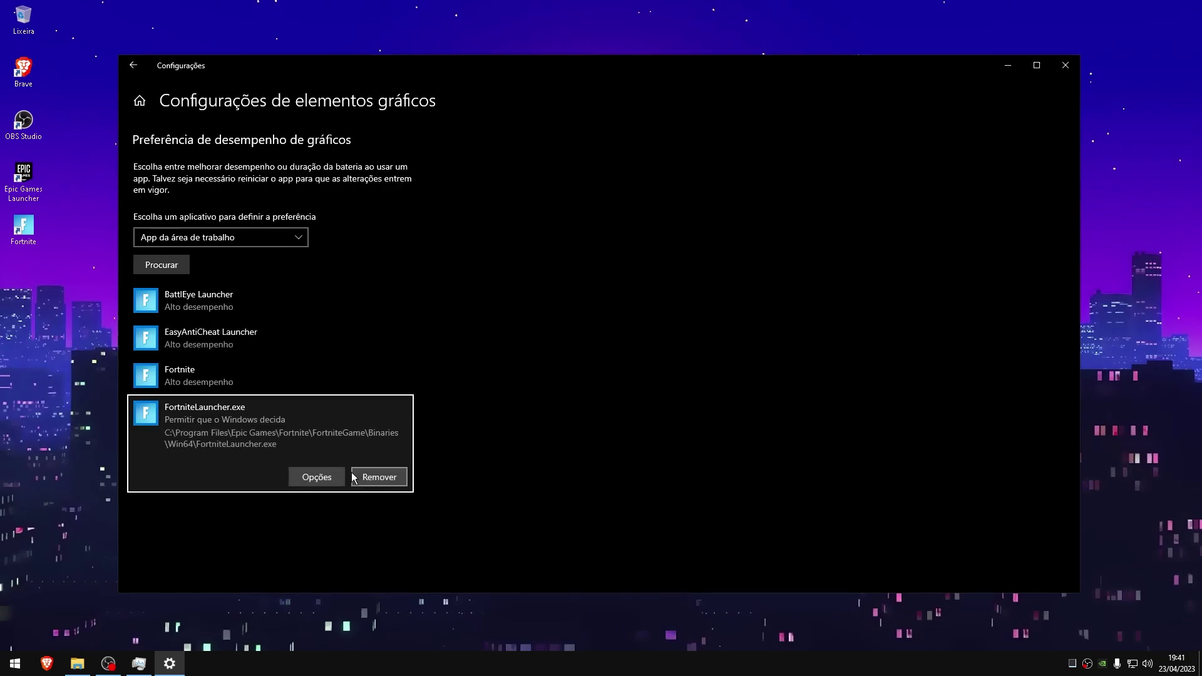
click(323, 479)
click(523, 353)
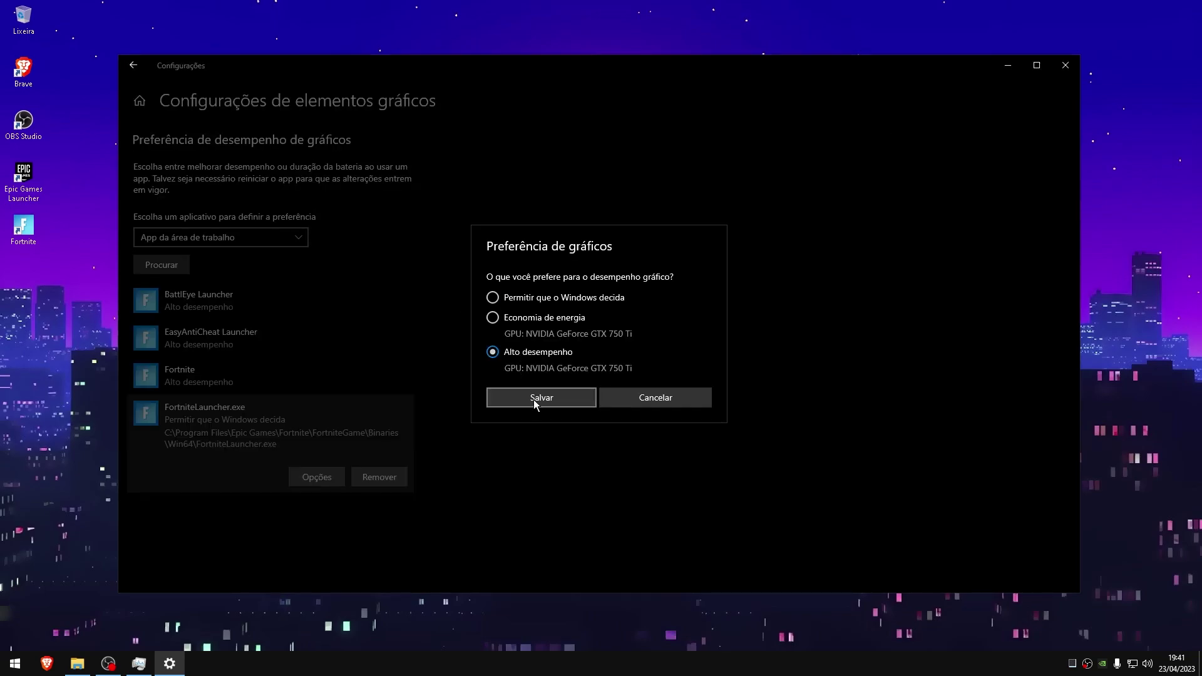
click(536, 400)
click(1065, 65)
Delete the two FPS PACK ULTIMATE items from the desktop
drag(740, 300, 438, 371)
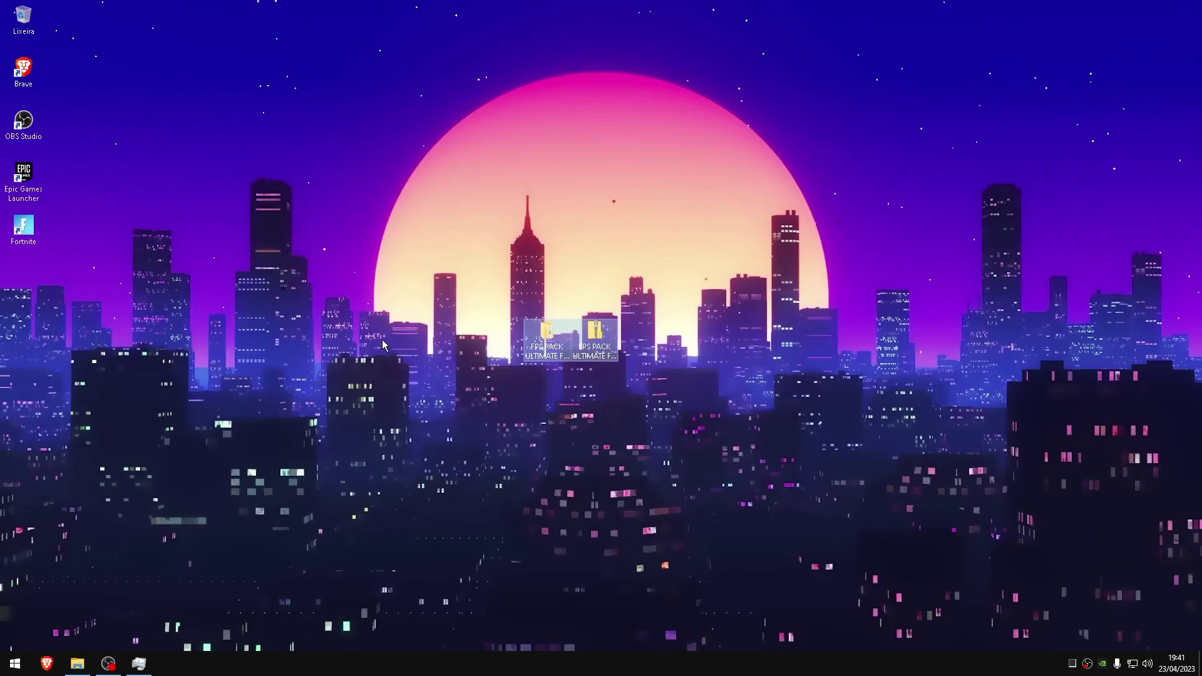
right_click(553, 346)
click(580, 494)
Empty the Lixeira and confirm the permanent deletion of its contents
right_click(28, 18)
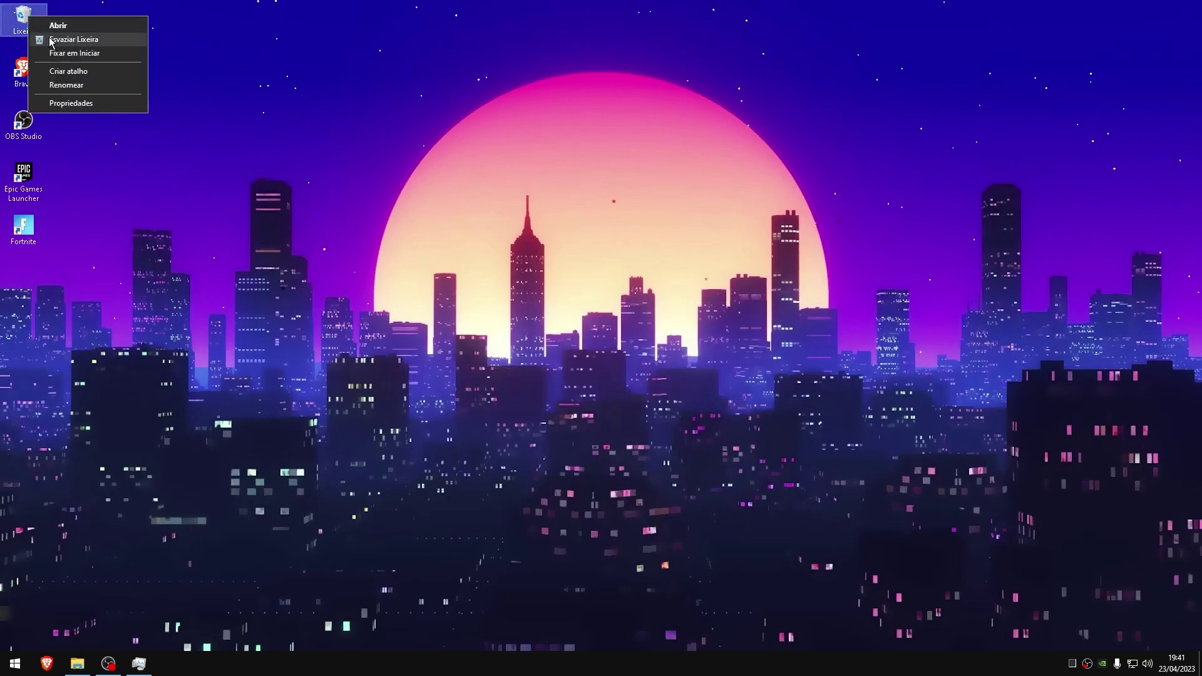
click(45, 39)
click(648, 342)
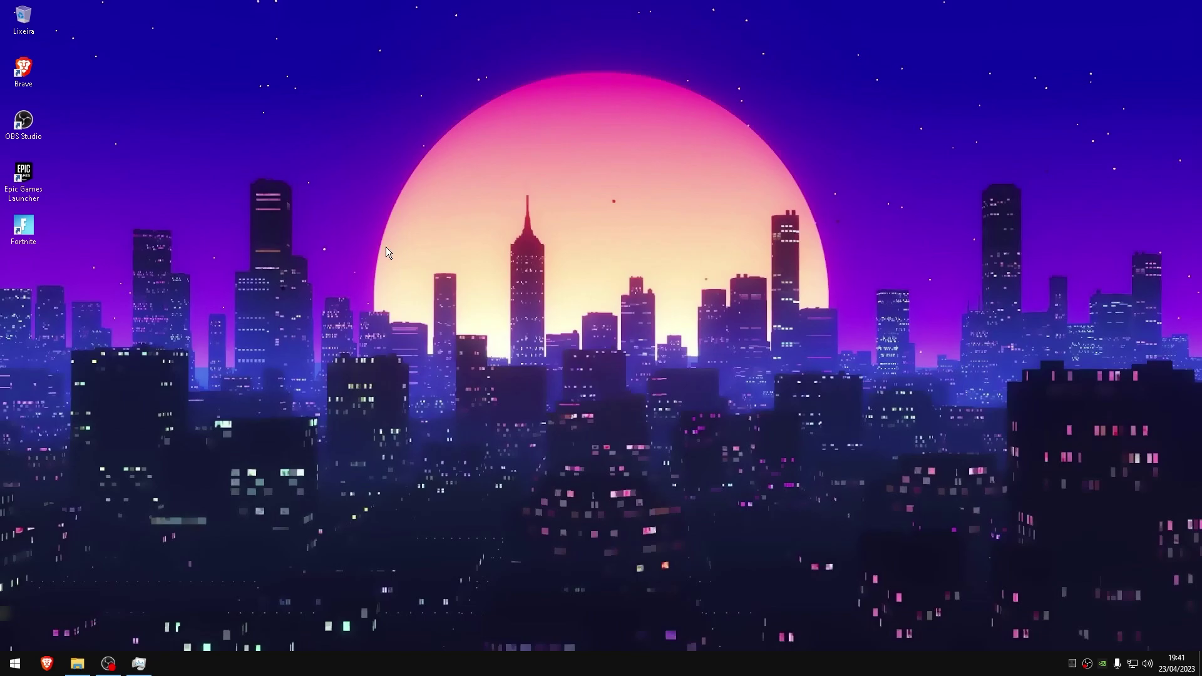
click(36, 231)
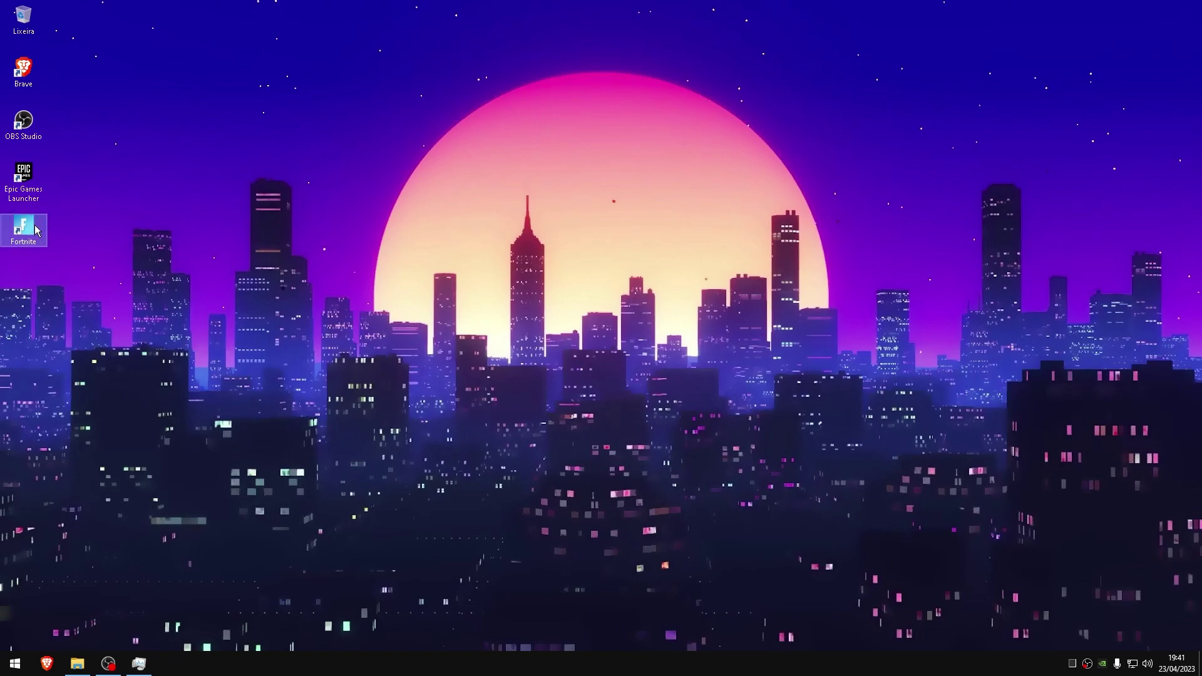
click(361, 307)
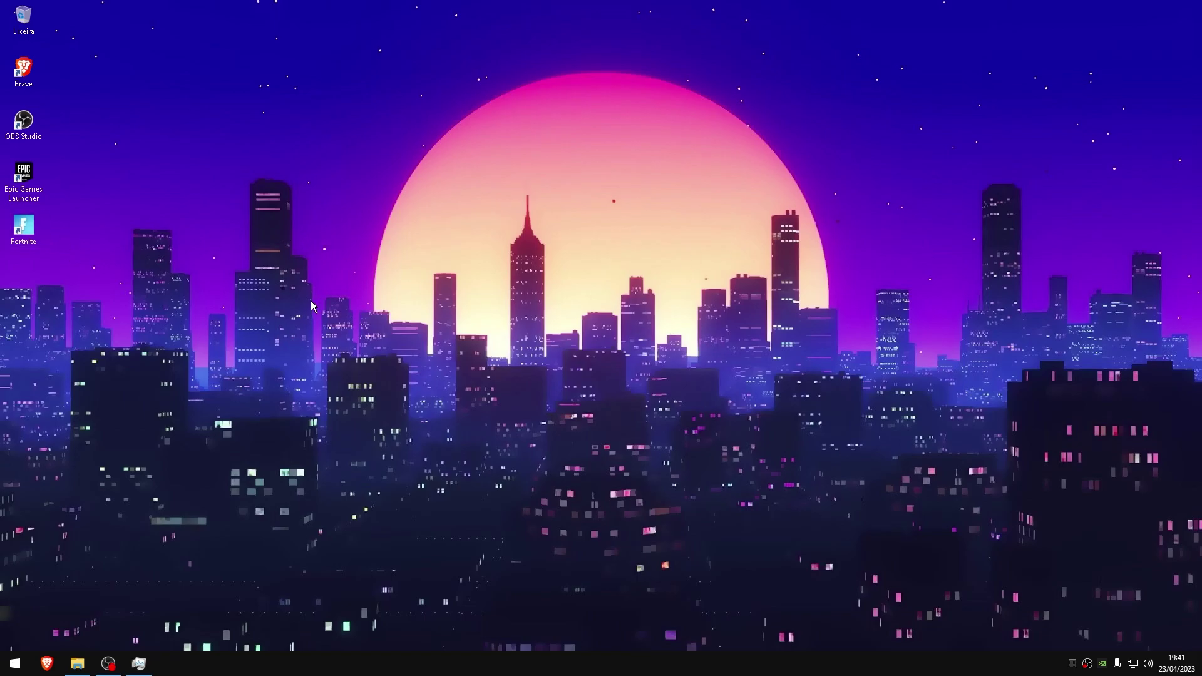